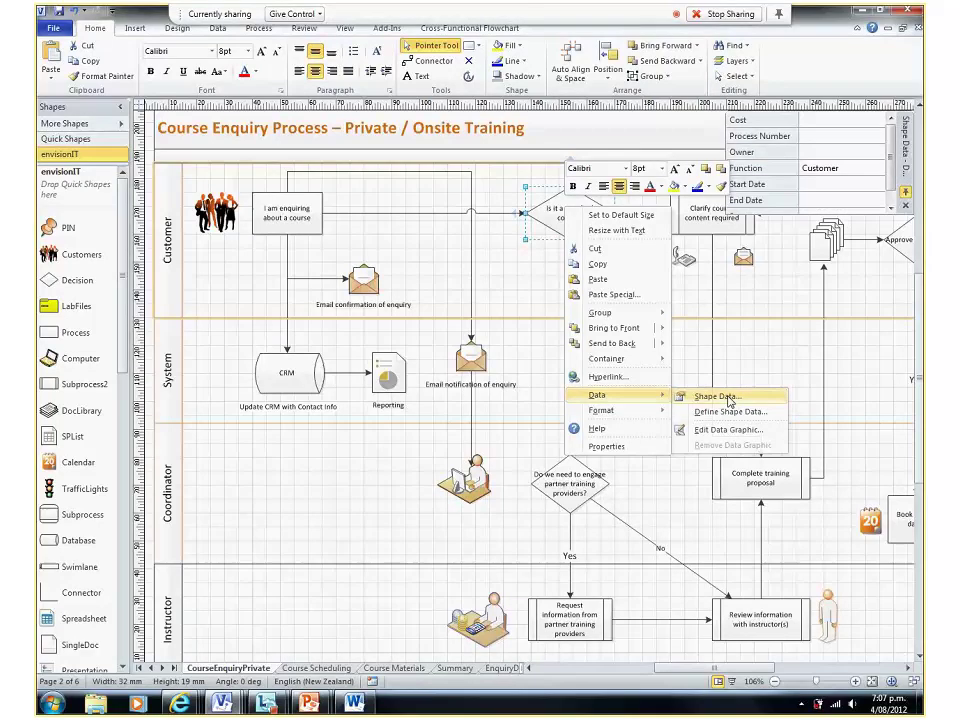
Open the shape data of the "Is it a standard course?" decision and view the Course Materials page before returning to CourseEnquiryPrivate
click(724, 397)
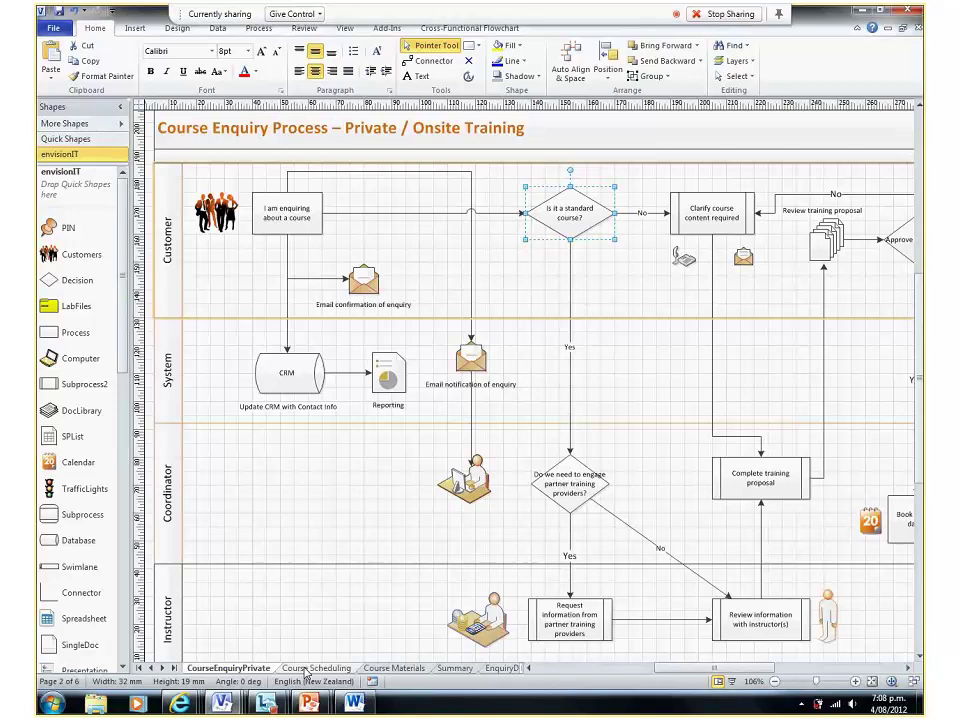
click(395, 668)
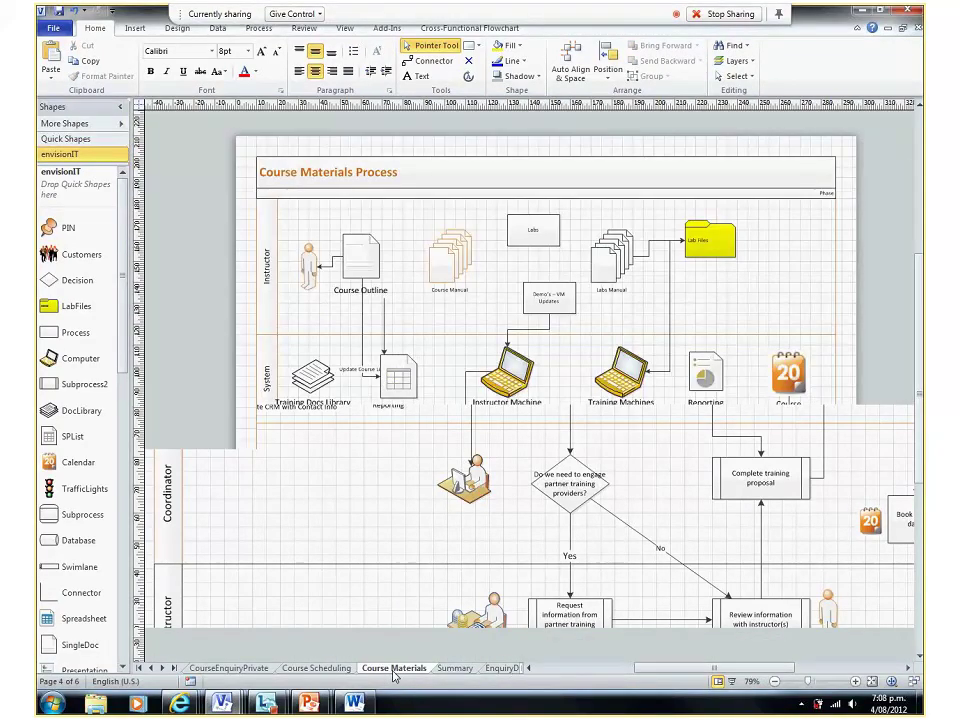
click(228, 668)
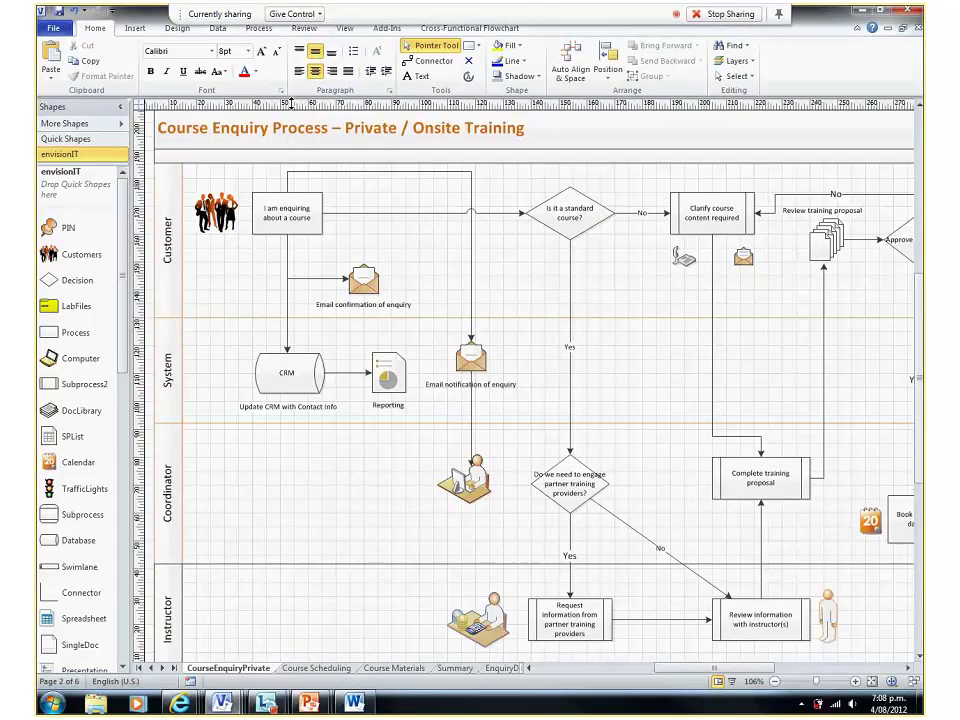
Review the Save to SharePoint options for publishing the drawing and return to the diagram without saving
click(53, 28)
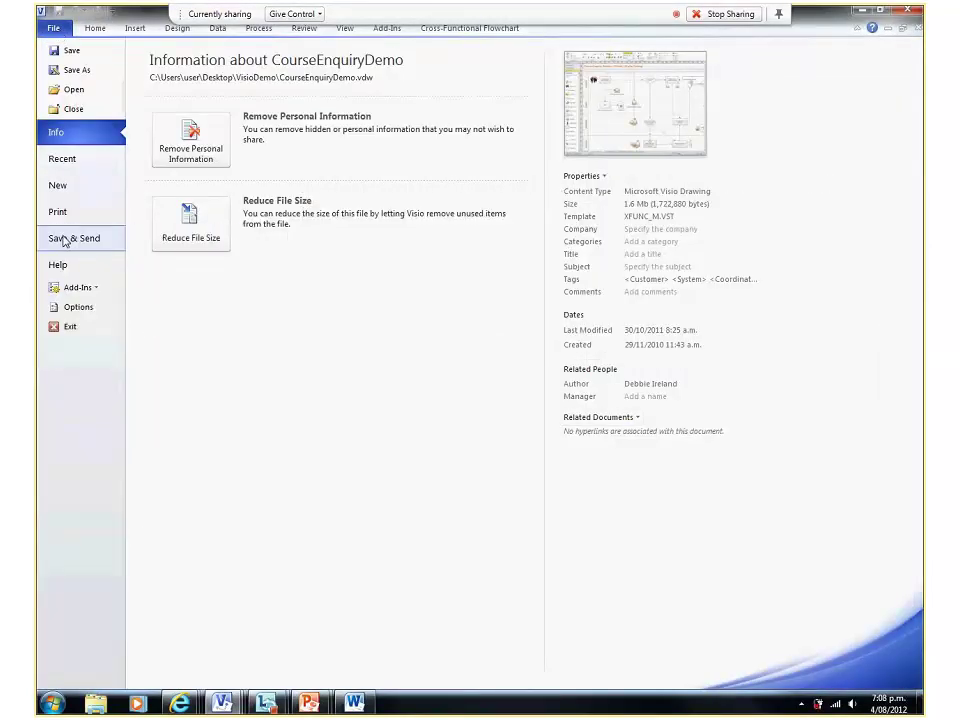
click(64, 240)
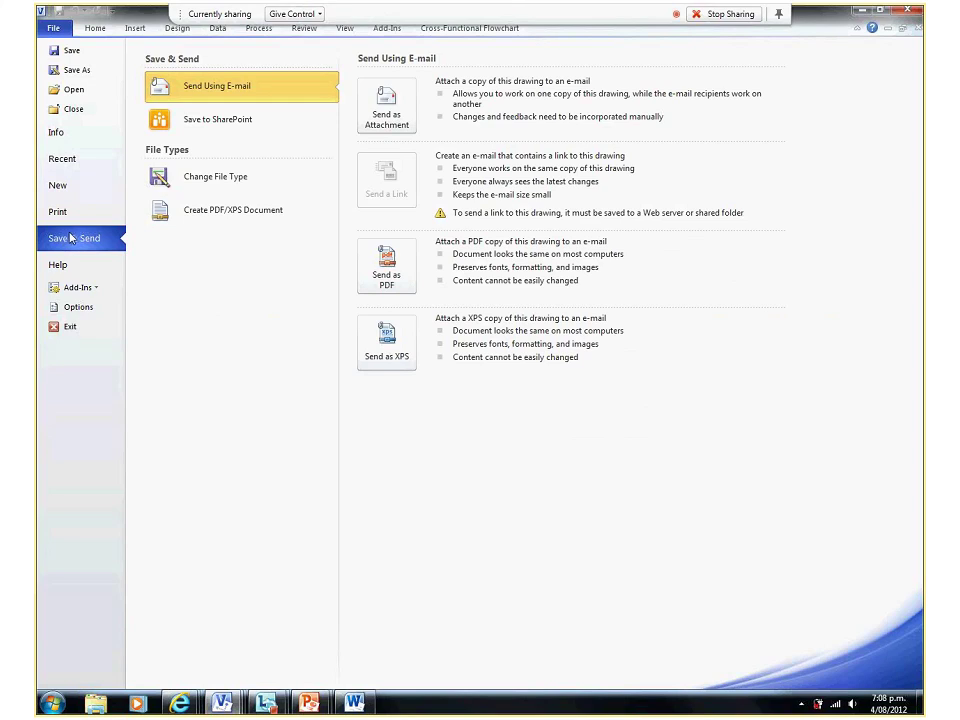
click(221, 127)
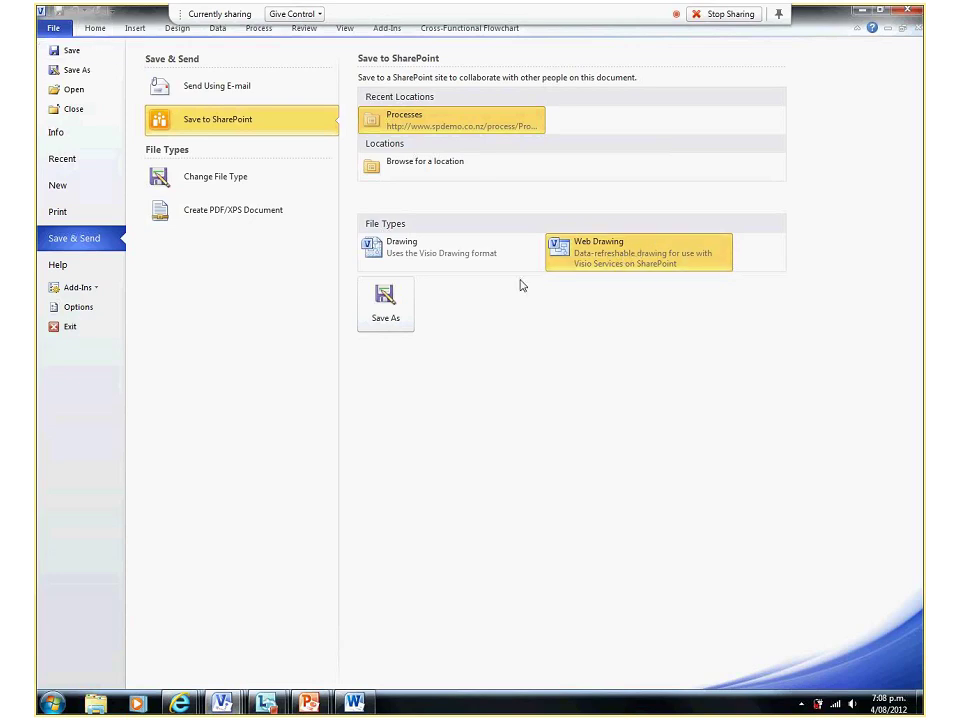
click(90, 30)
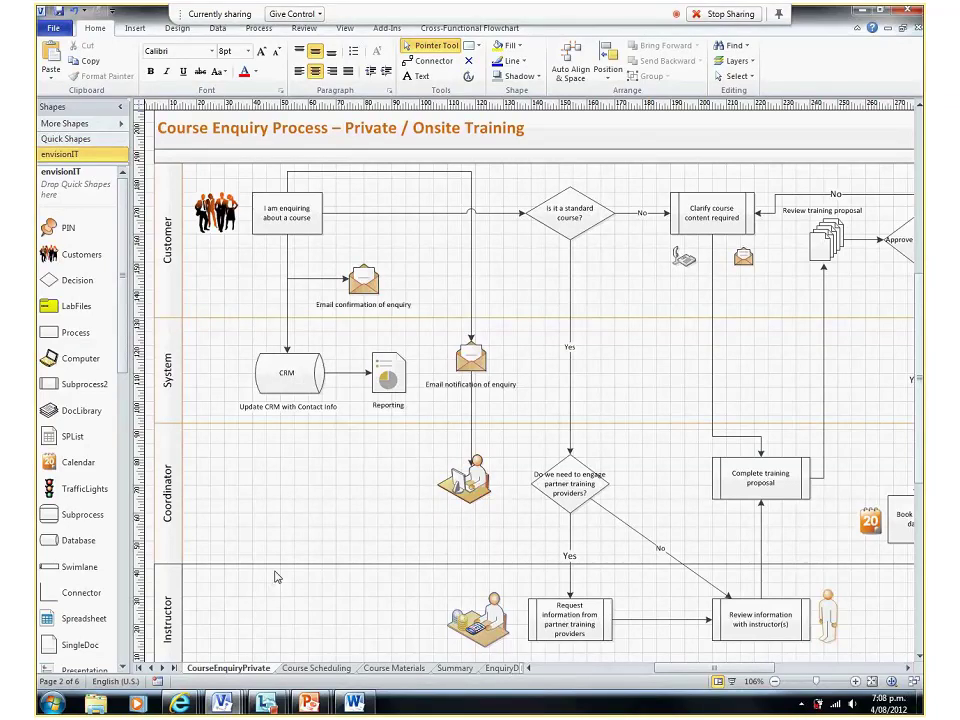
Switch to Internet Explorer, look through the Processes site's actions and reload the site's home page
key(alt+Tab)
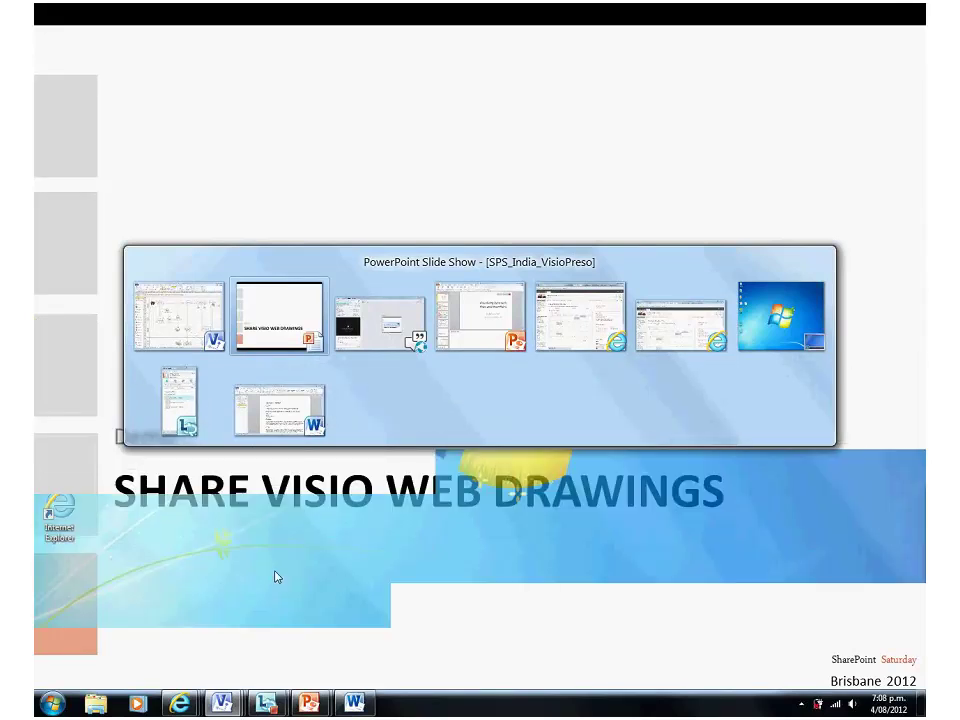
key(alt+Tab)
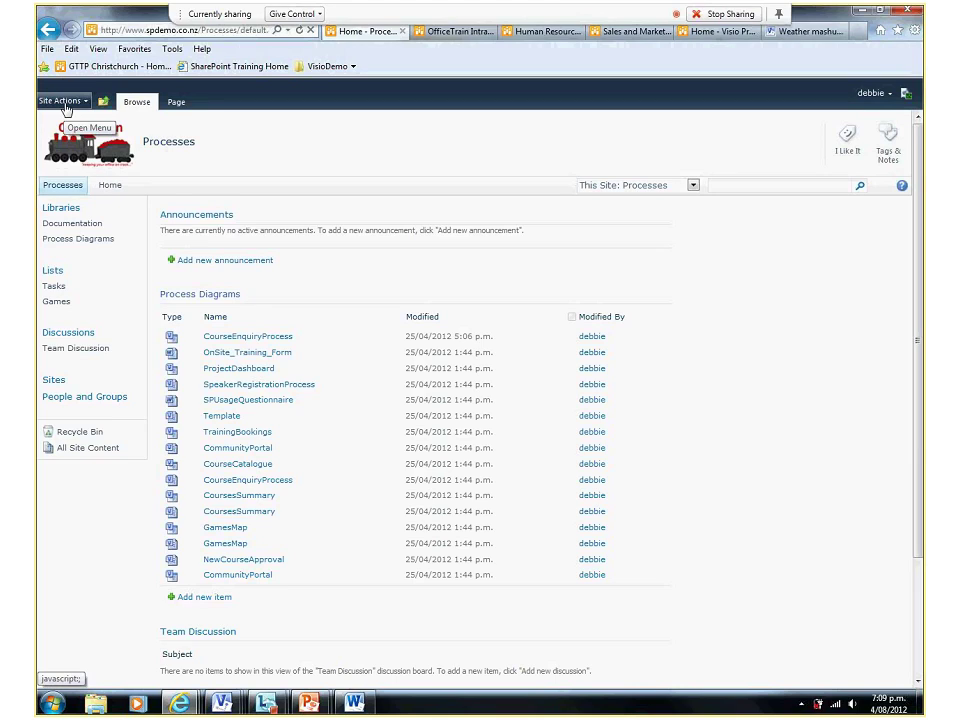
click(62, 101)
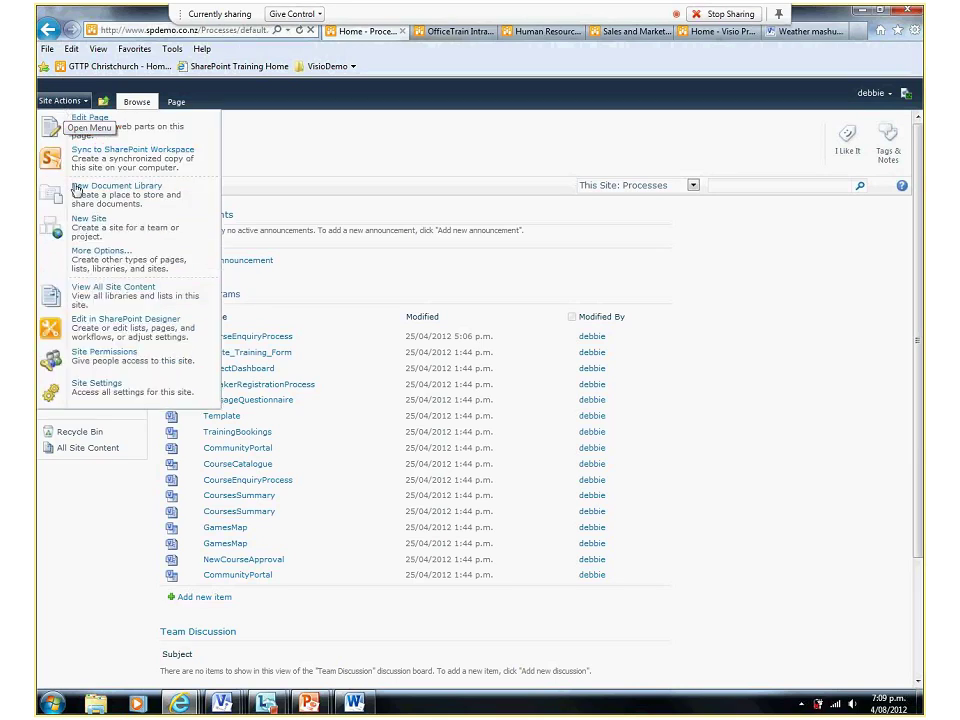
key(Escape)
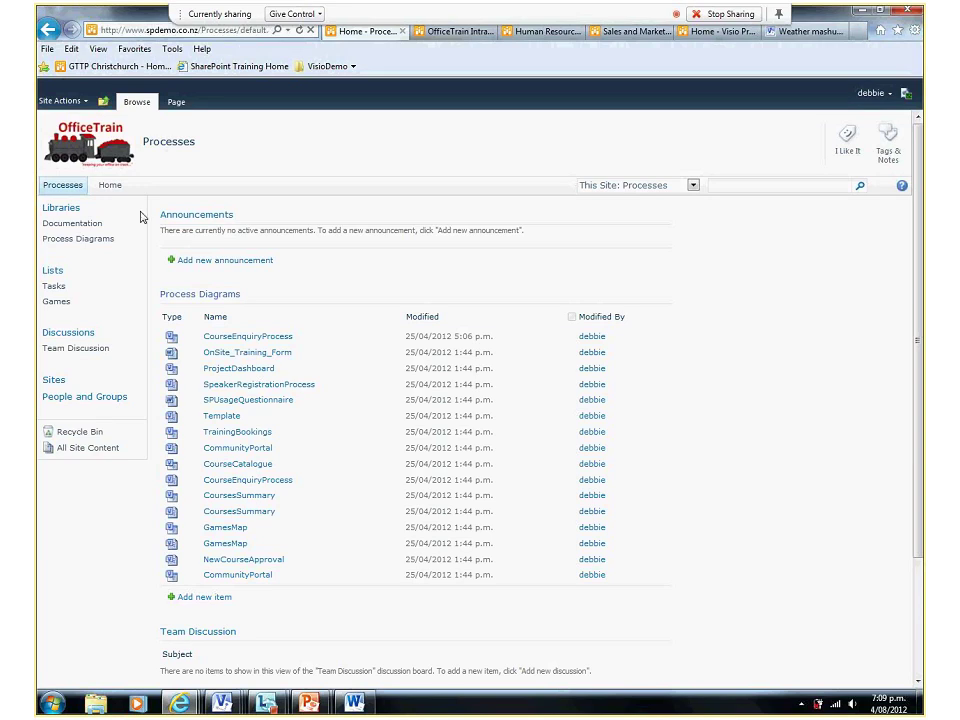
click(62, 187)
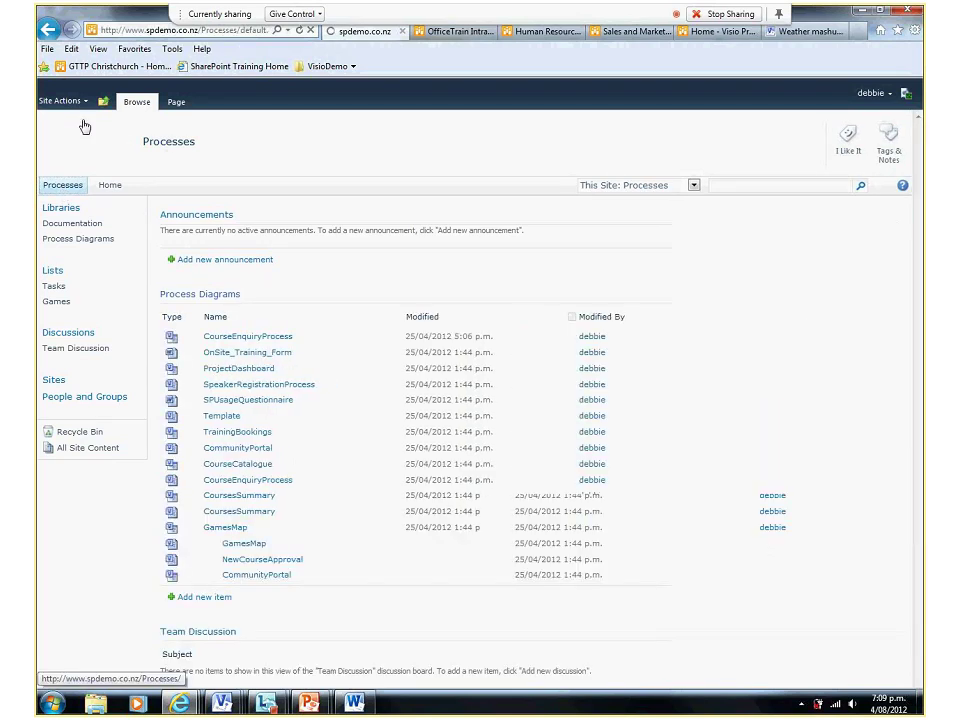
Browse the templates for a new site down to Visio Process Repository and close the dialog without creating one
click(62, 101)
click(95, 220)
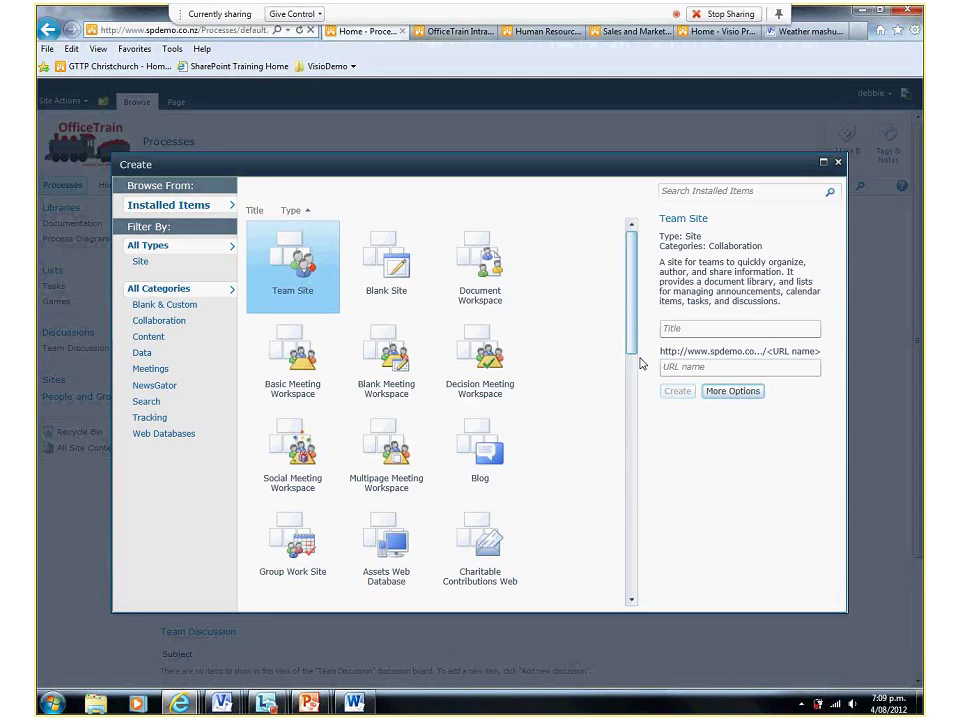
drag(643, 364, 657, 566)
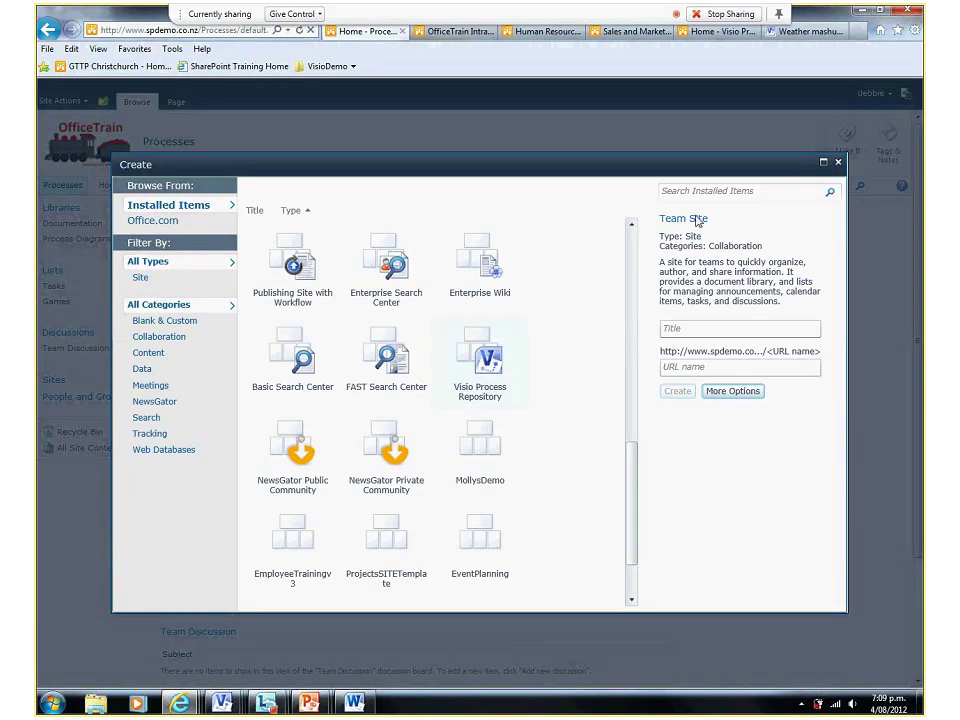
click(837, 165)
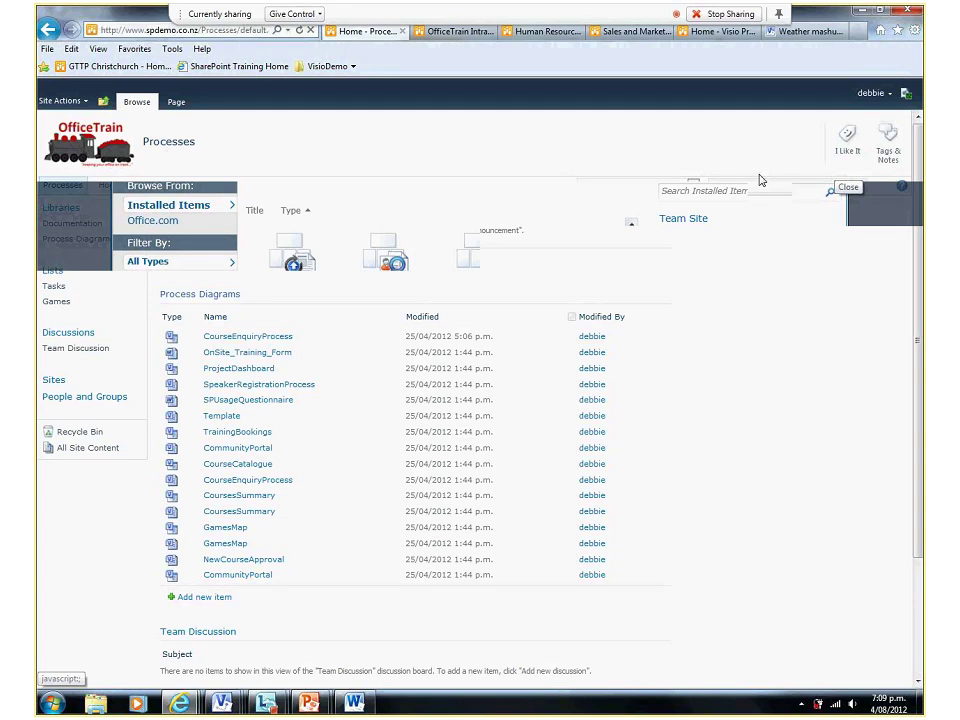
Open the Process Diagrams library and review the flowchart and BPMN templates offered for new documents
click(78, 239)
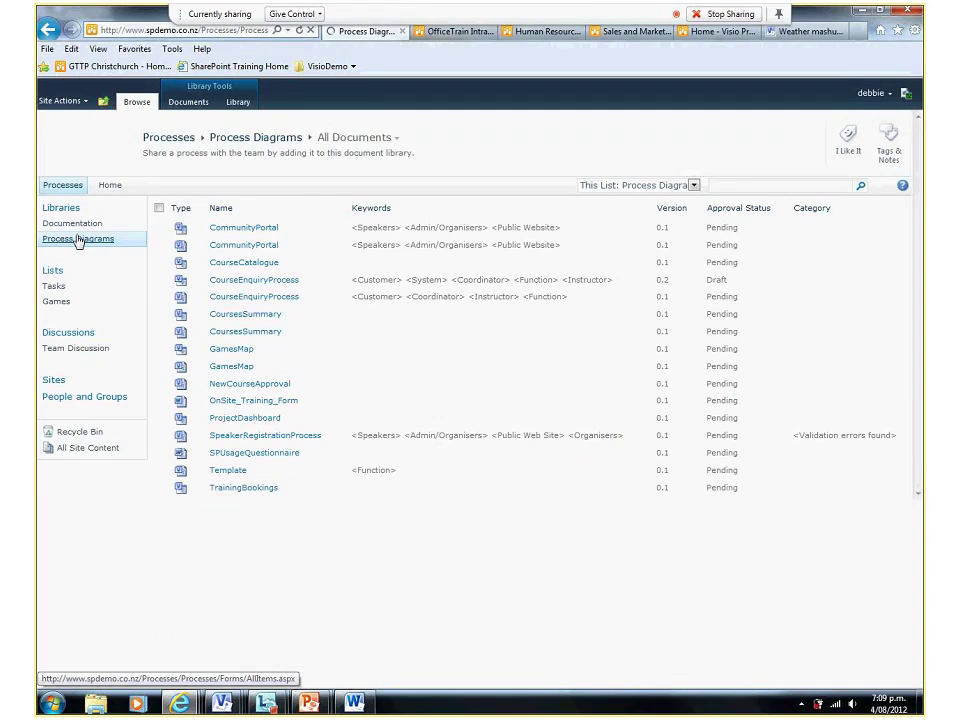
click(238, 102)
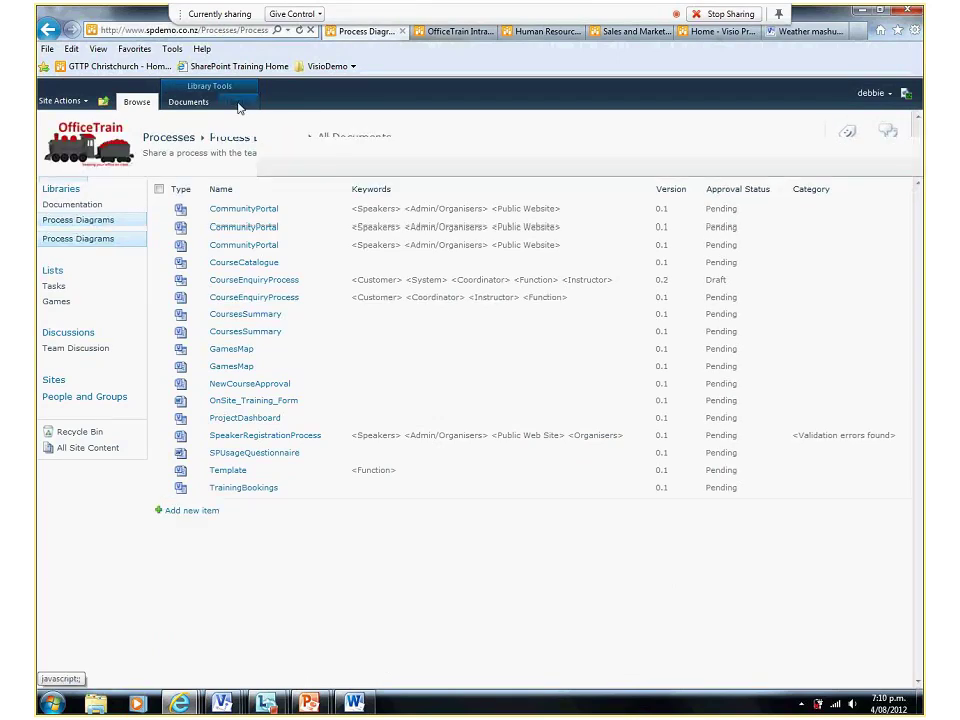
click(186, 104)
click(61, 140)
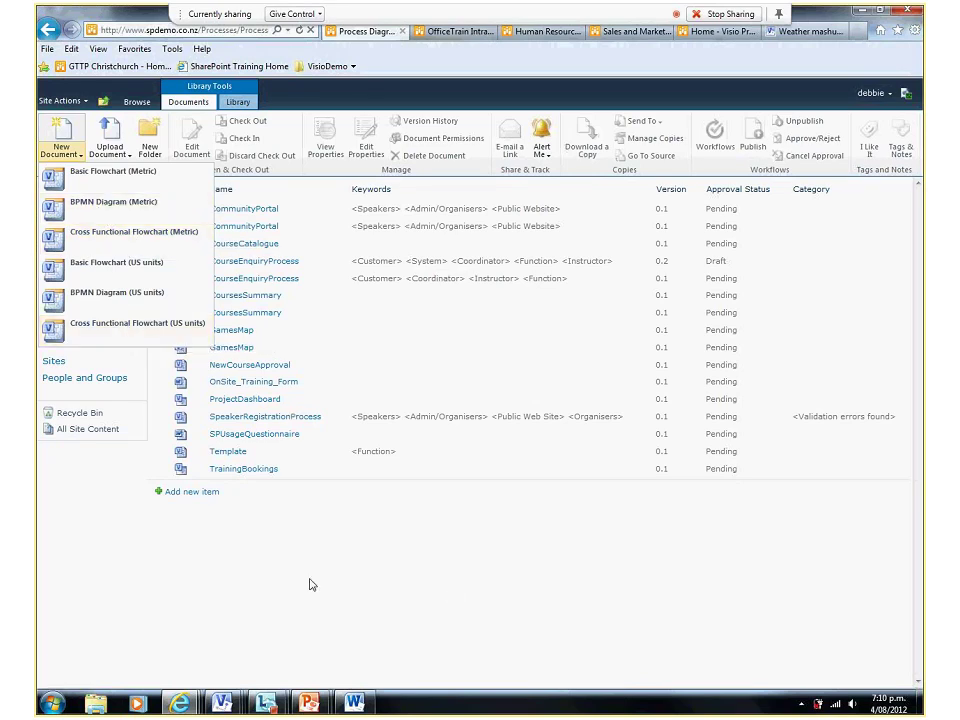
click(350, 565)
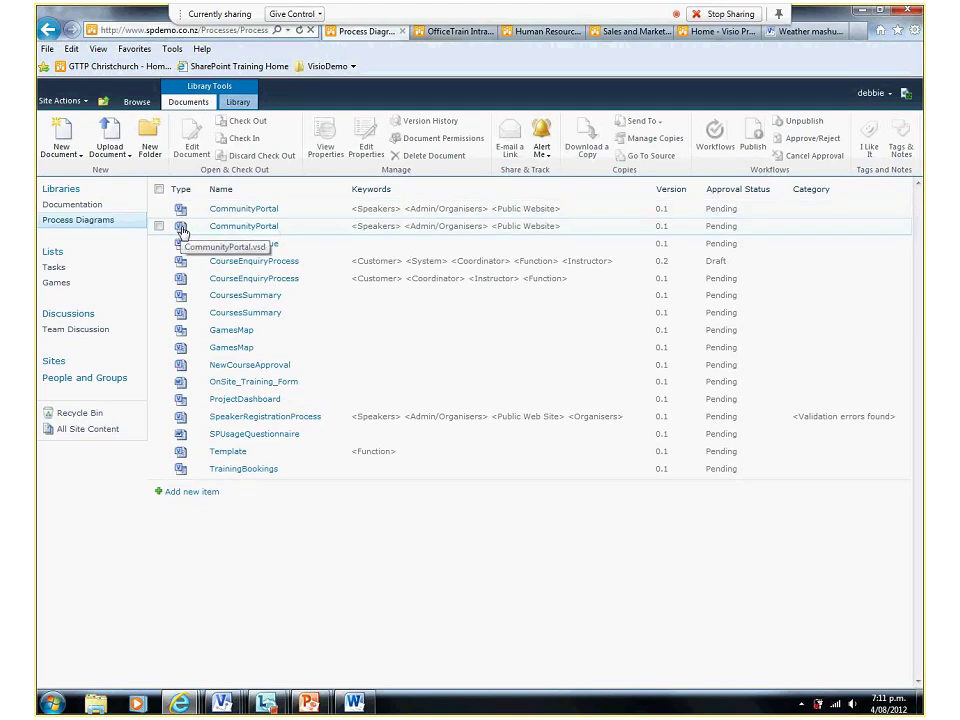
Open the CourseEnquiryProcess web drawing in the browser, view its Course Materials page and return to the CourseEnquiry page
click(253, 266)
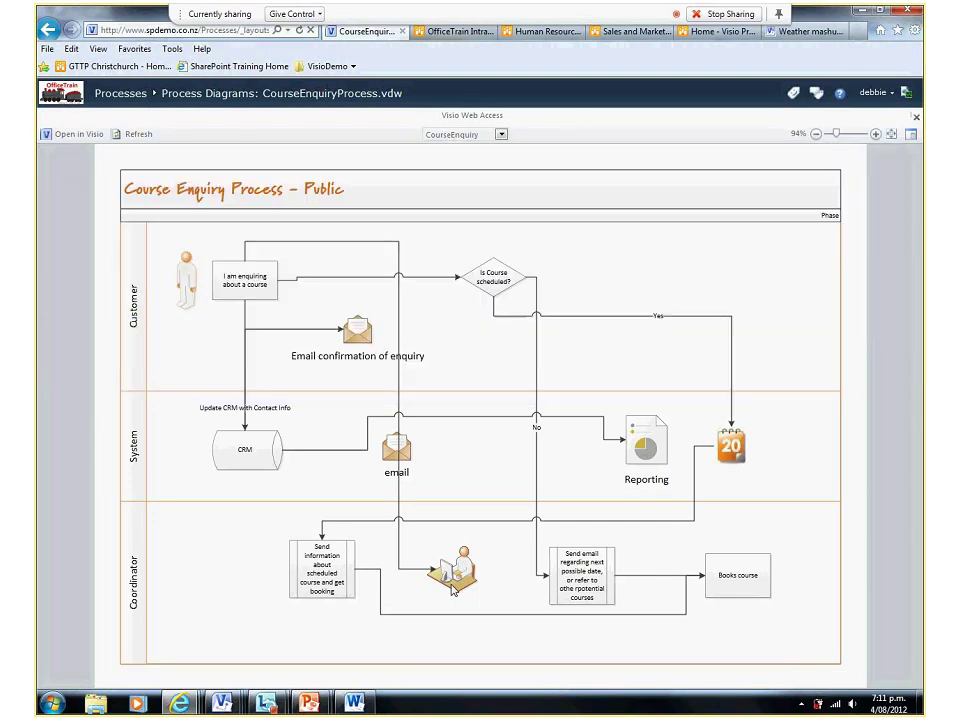
click(501, 134)
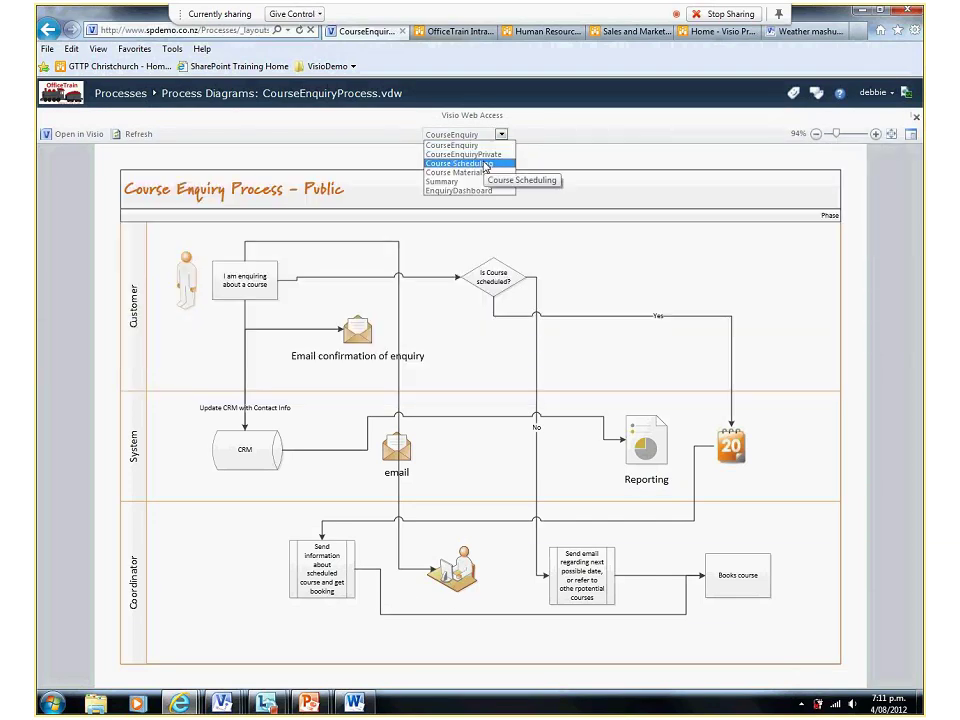
click(477, 174)
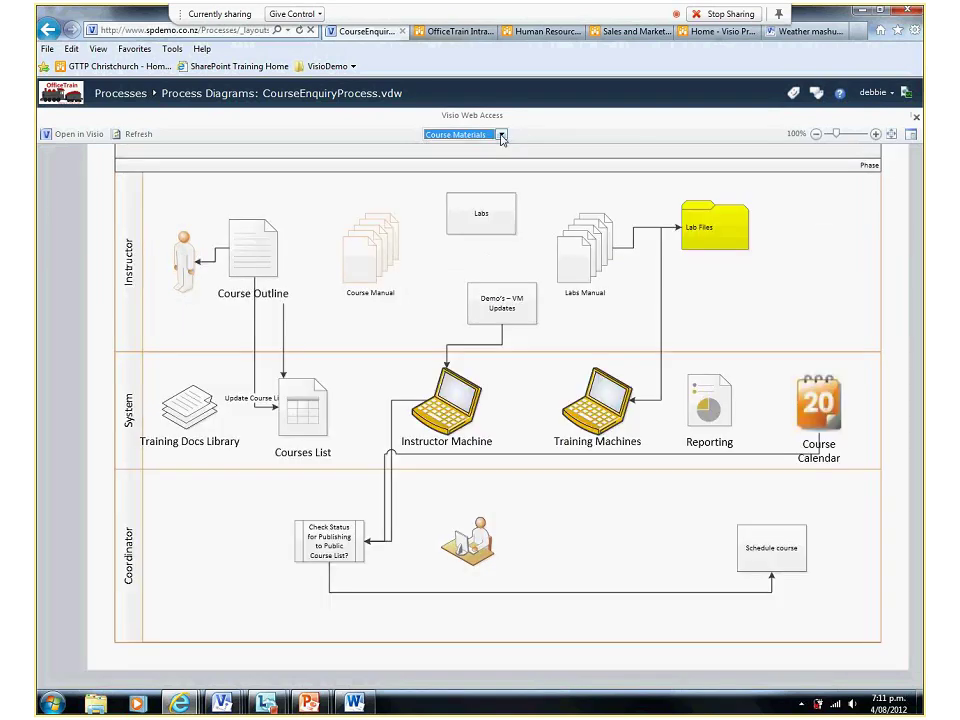
click(501, 134)
click(462, 150)
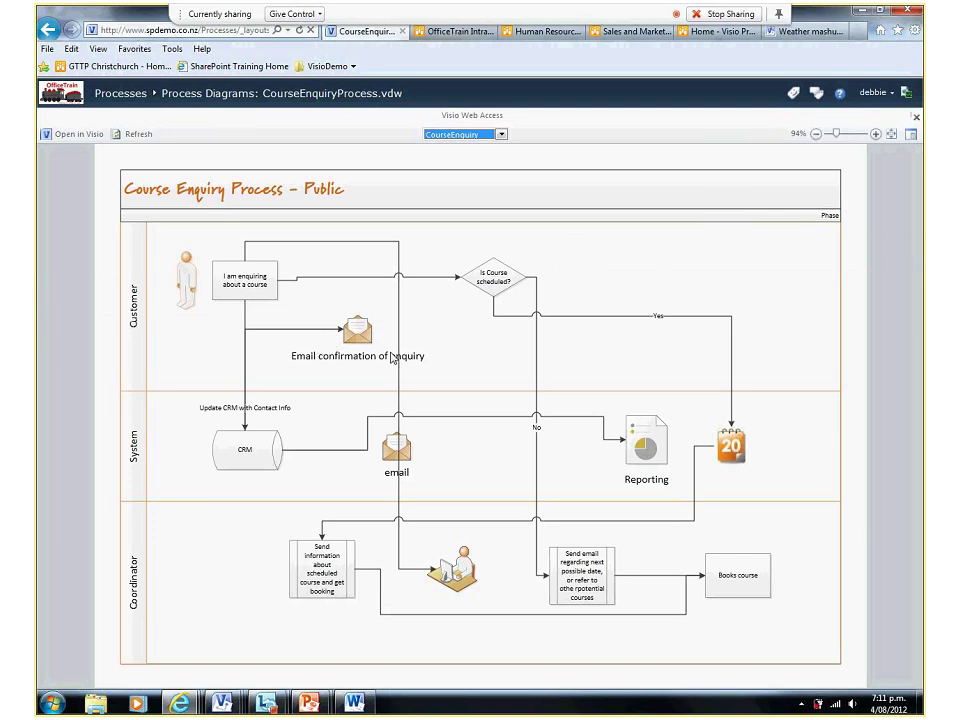
View the shape data of the "Is Course scheduled?" decision and inspect the diagram enlarged to 141%
click(495, 279)
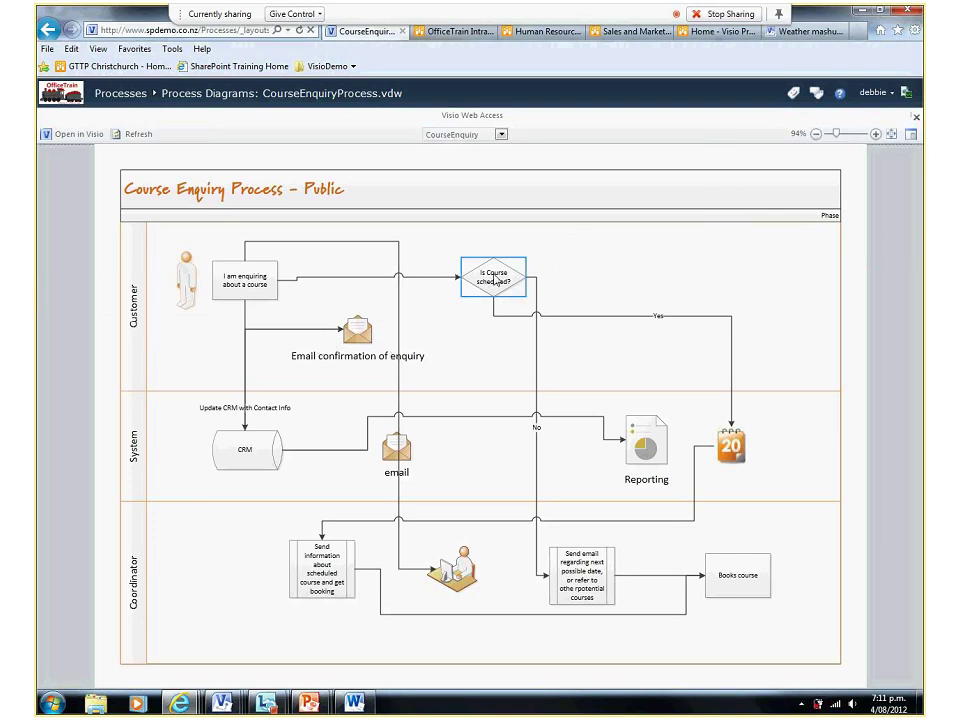
click(912, 135)
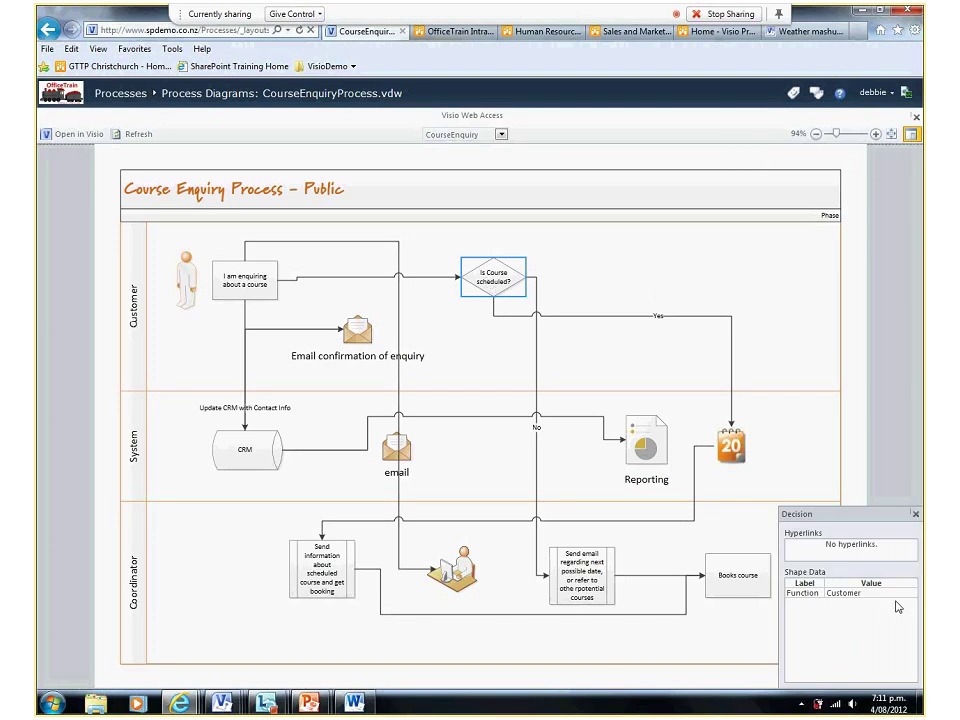
click(915, 514)
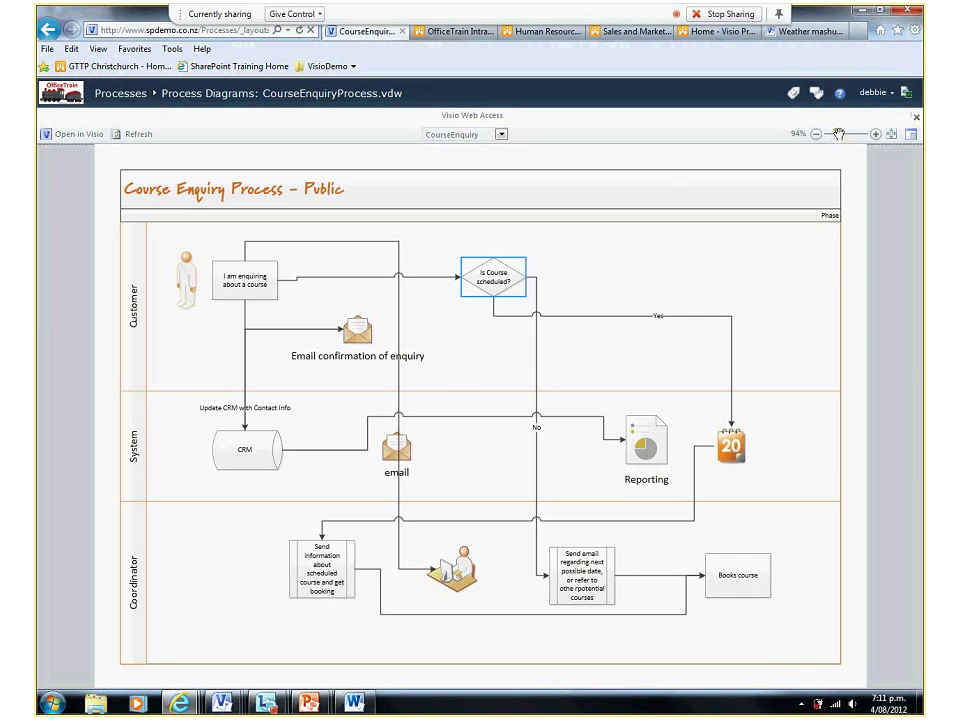
drag(838, 133, 842, 133)
drag(404, 329, 557, 446)
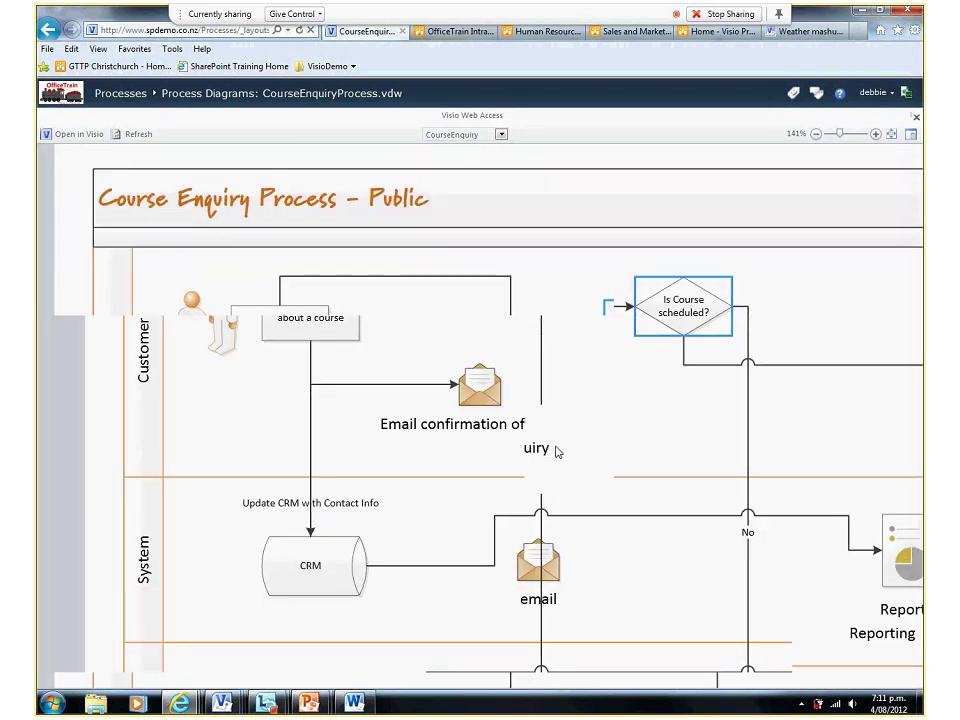
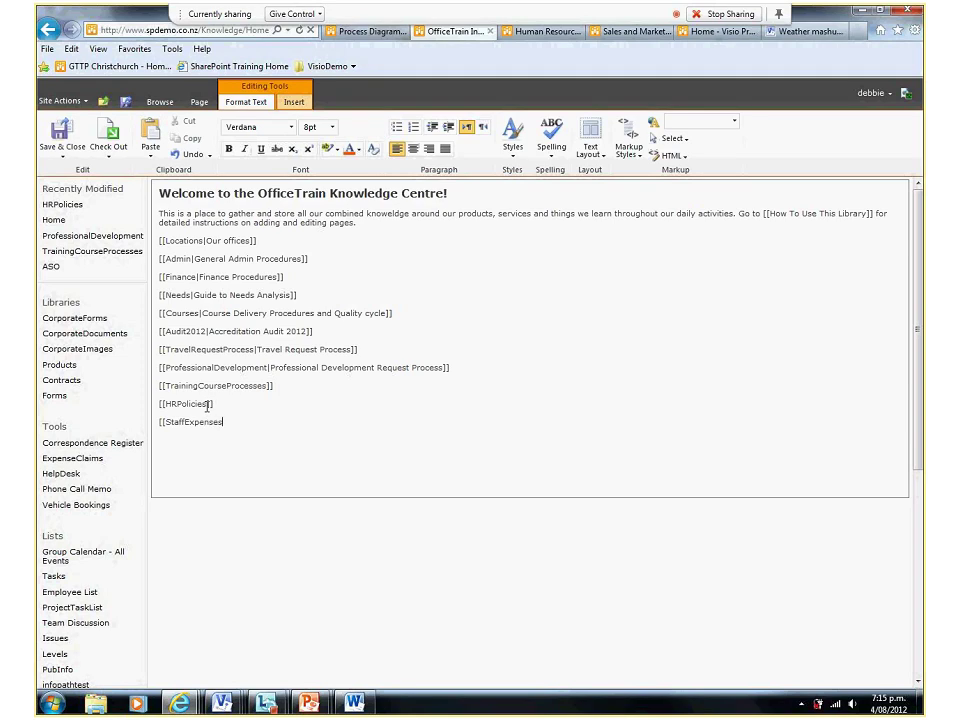
Complete the [[StaffExpenses]] link at the end of the Knowledge wiki's Home page and save the page
text(]])
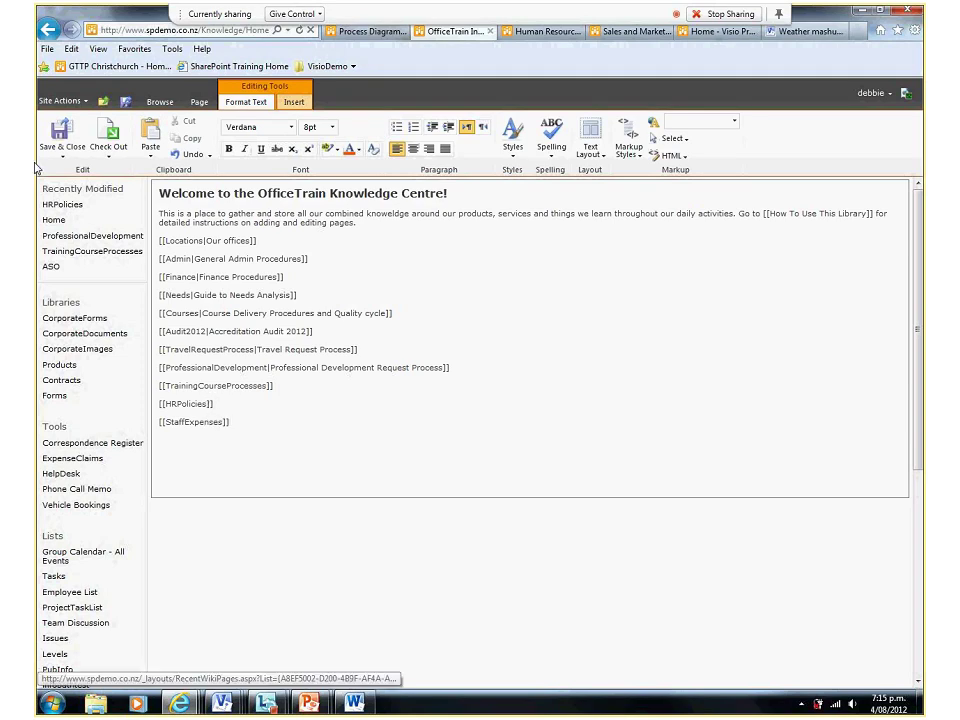
click(61, 135)
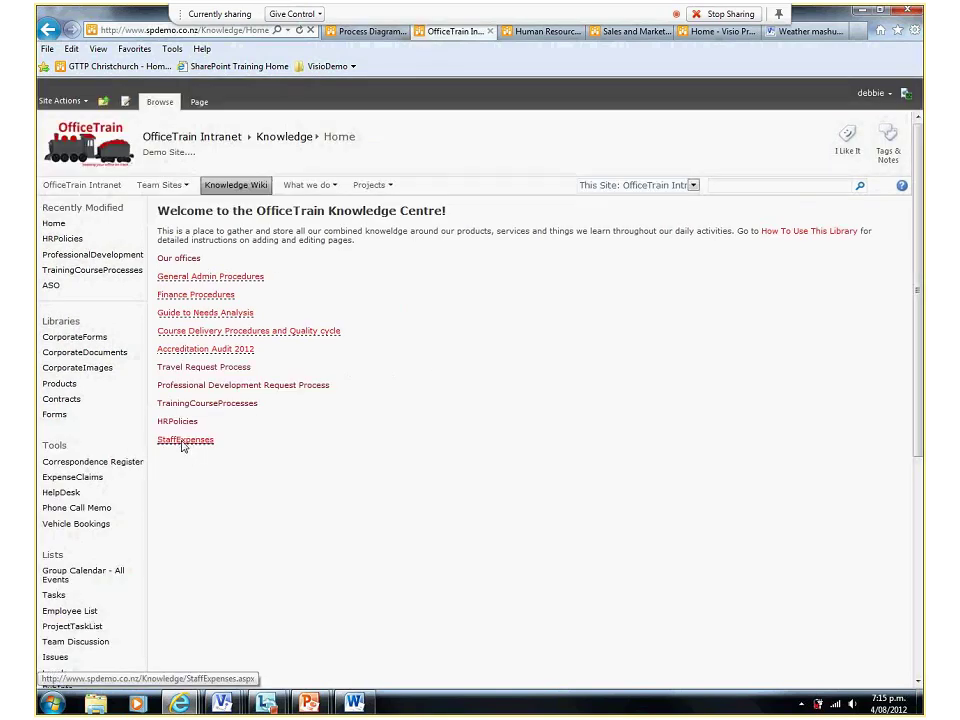
Create the missing StaffExpenses page in the Knowledge library from its link on the Home page
click(185, 440)
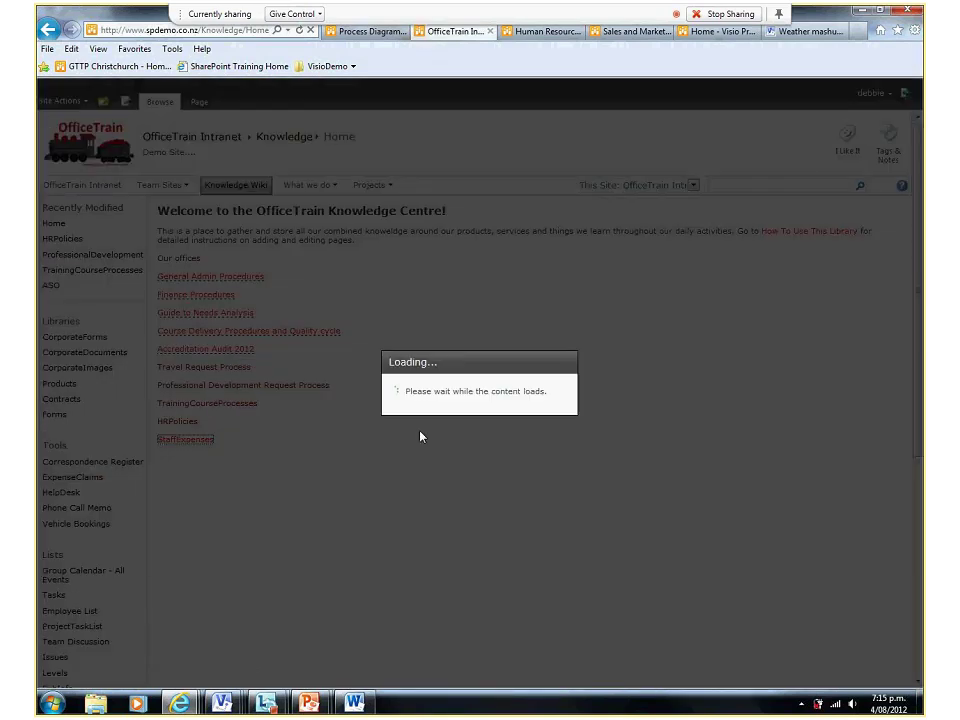
click(421, 435)
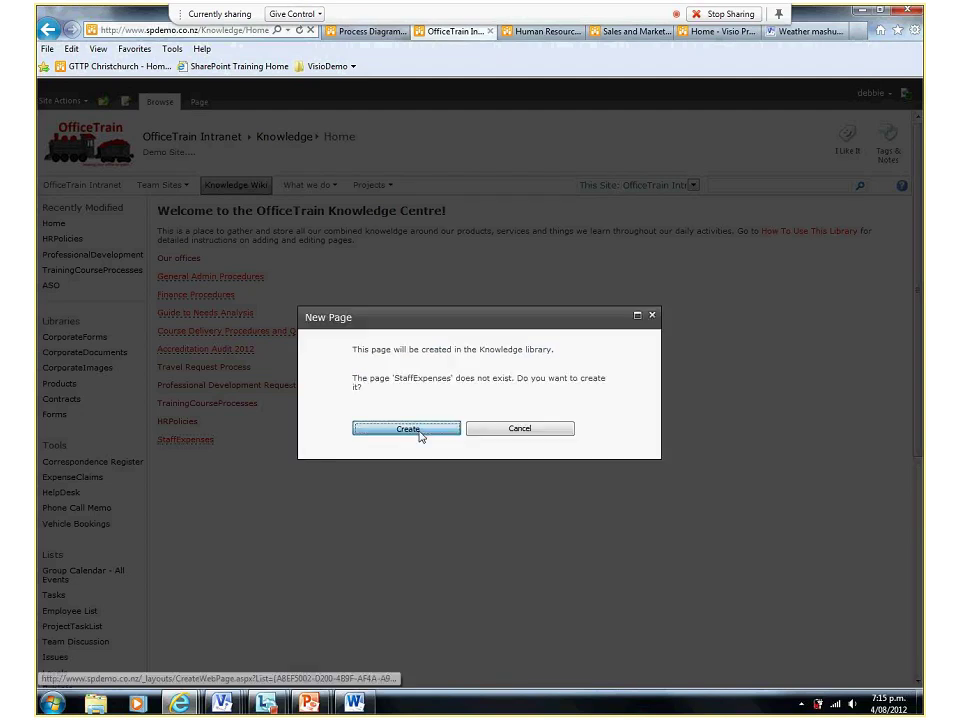
click(428, 368)
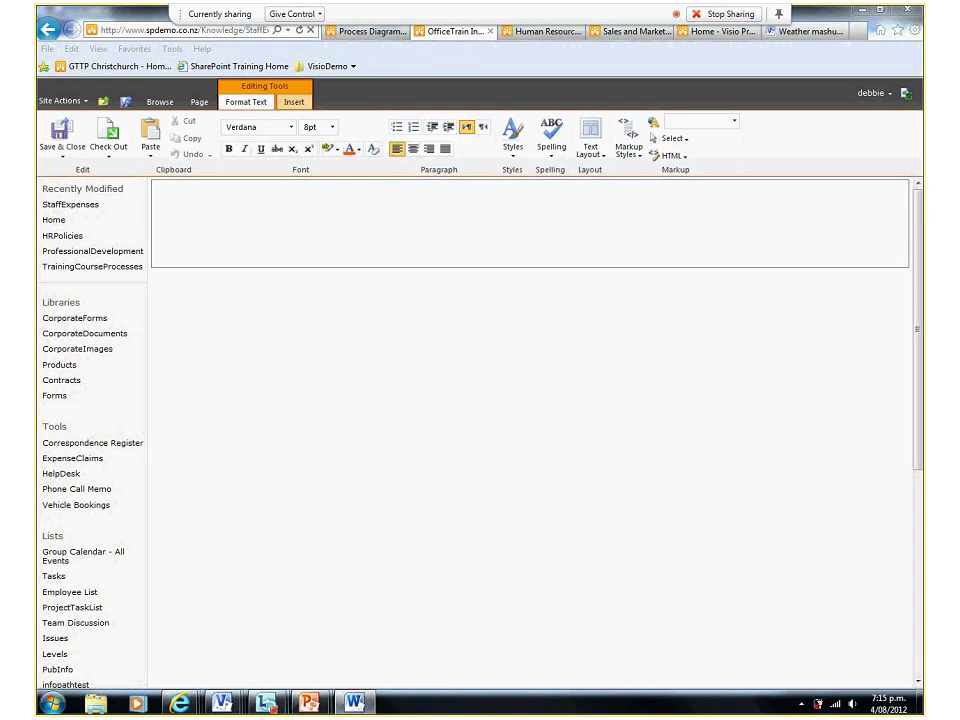
Paste the copied Staff Reimbursement procedure text into the empty StaffExpenses page, allowing the page to access the clipboard
click(237, 223)
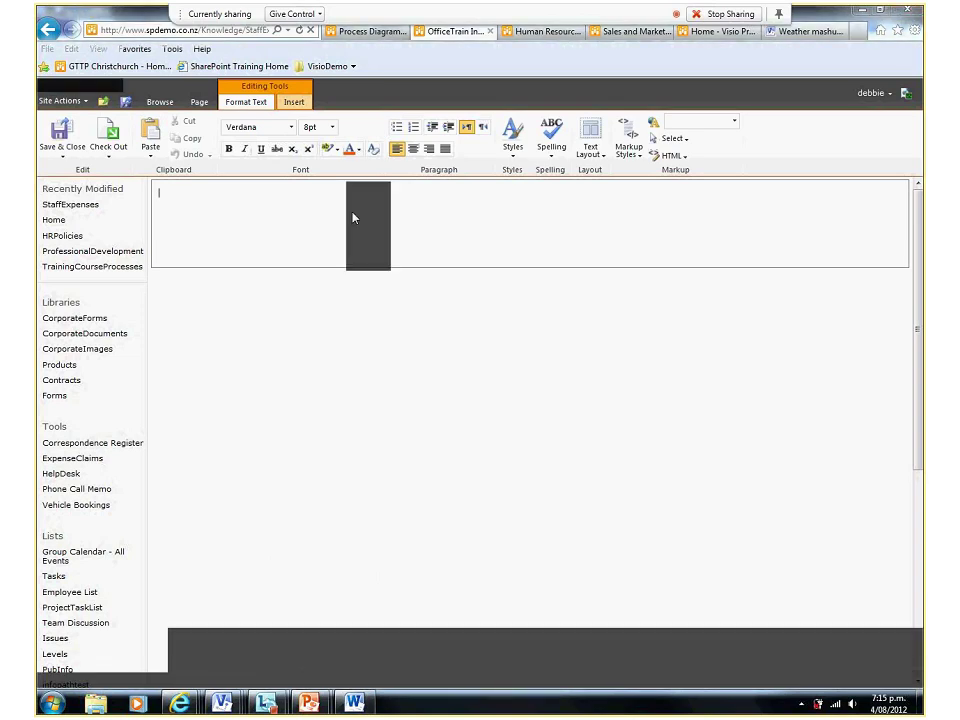
key(ctrl+v)
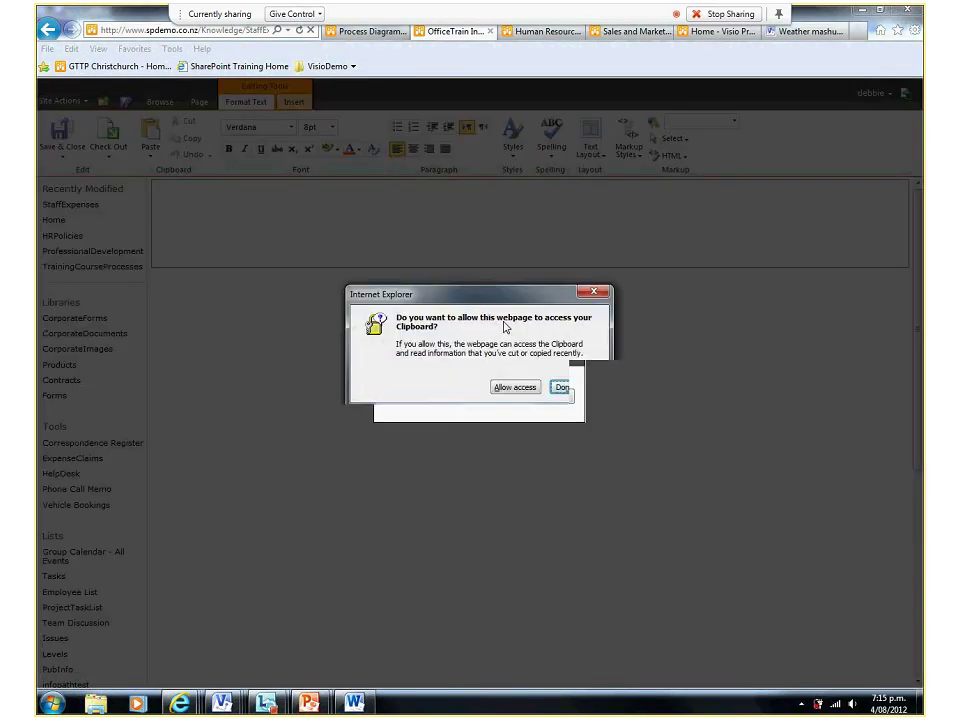
click(514, 387)
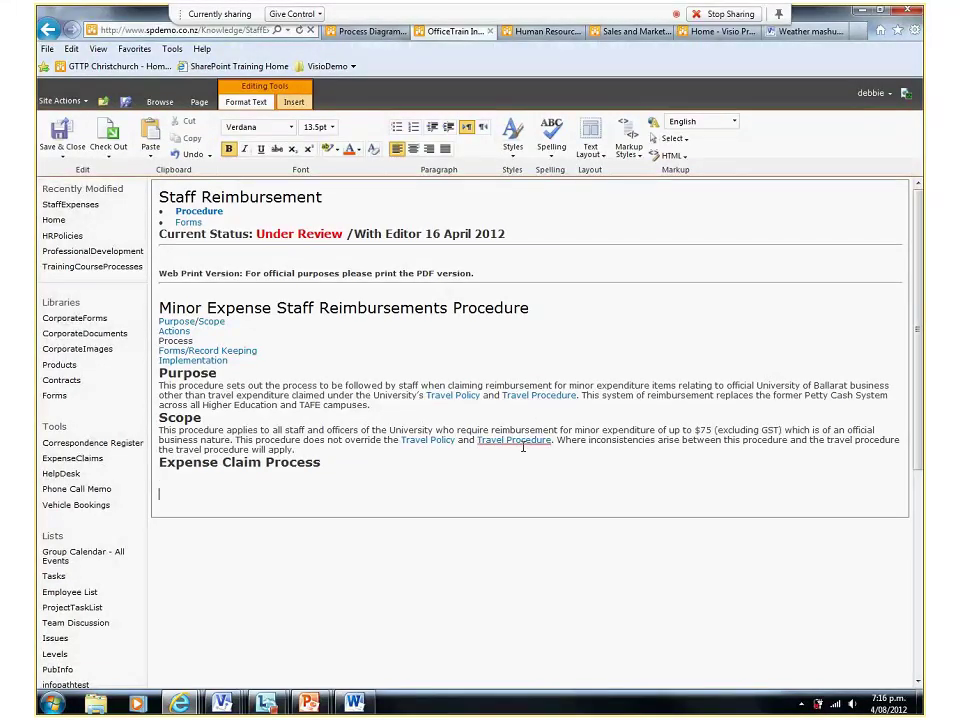
Insert a Visio Web Access web part from the Business Data category below the Expense Claim Process heading
click(293, 103)
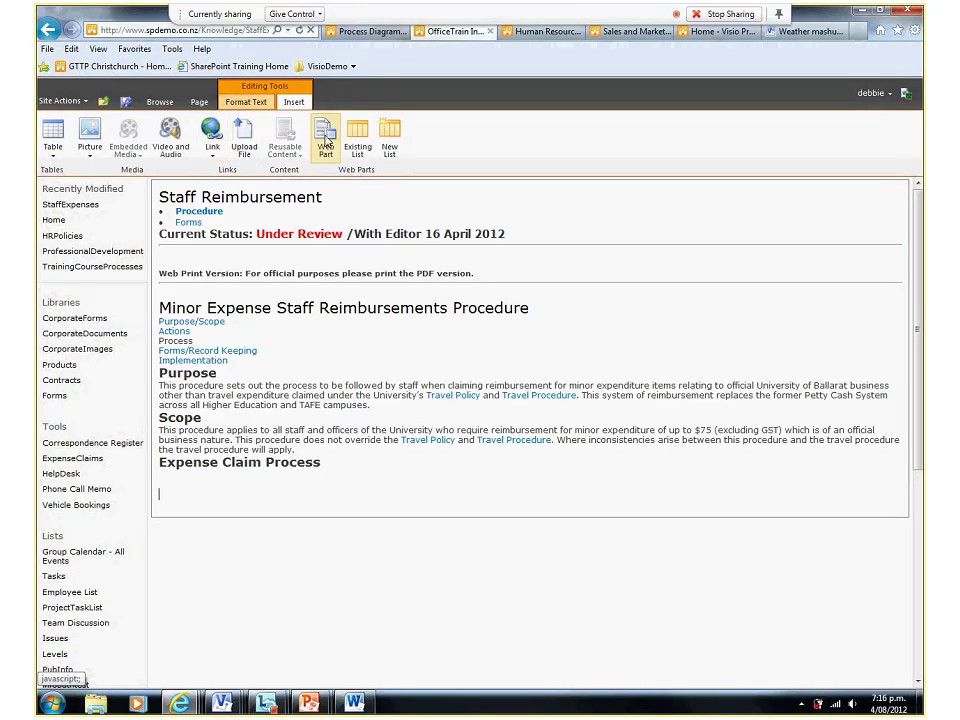
click(325, 140)
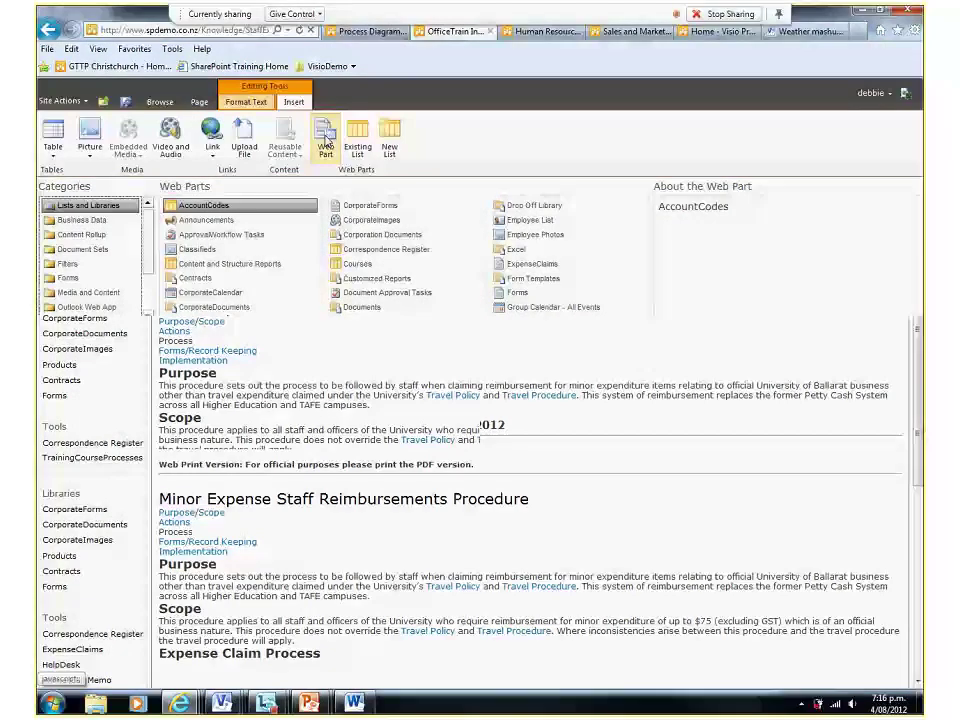
click(72, 220)
click(378, 234)
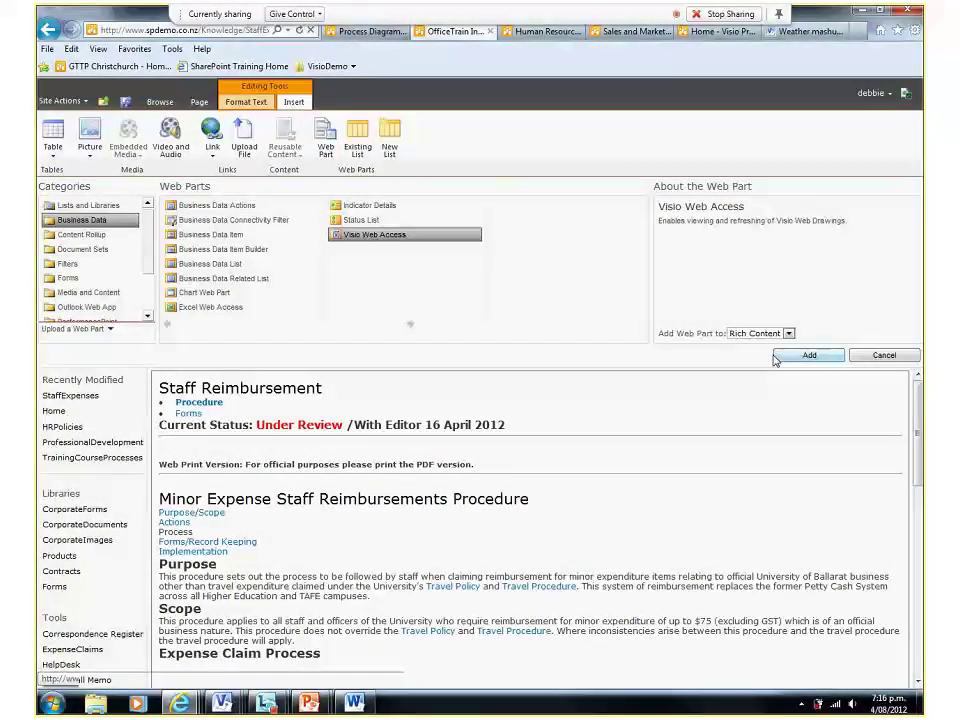
click(792, 357)
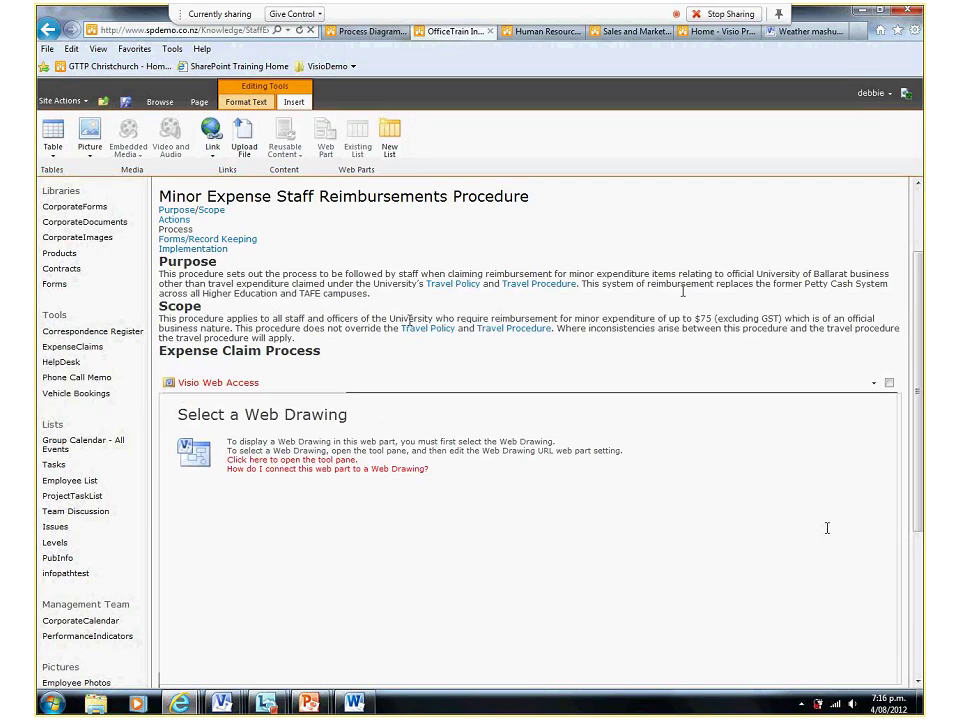
Open the Visio Web Access web part's settings and expand the Visio Process Library site while browsing for the Web Drawing URL
scroll(297, 393, down, 2)
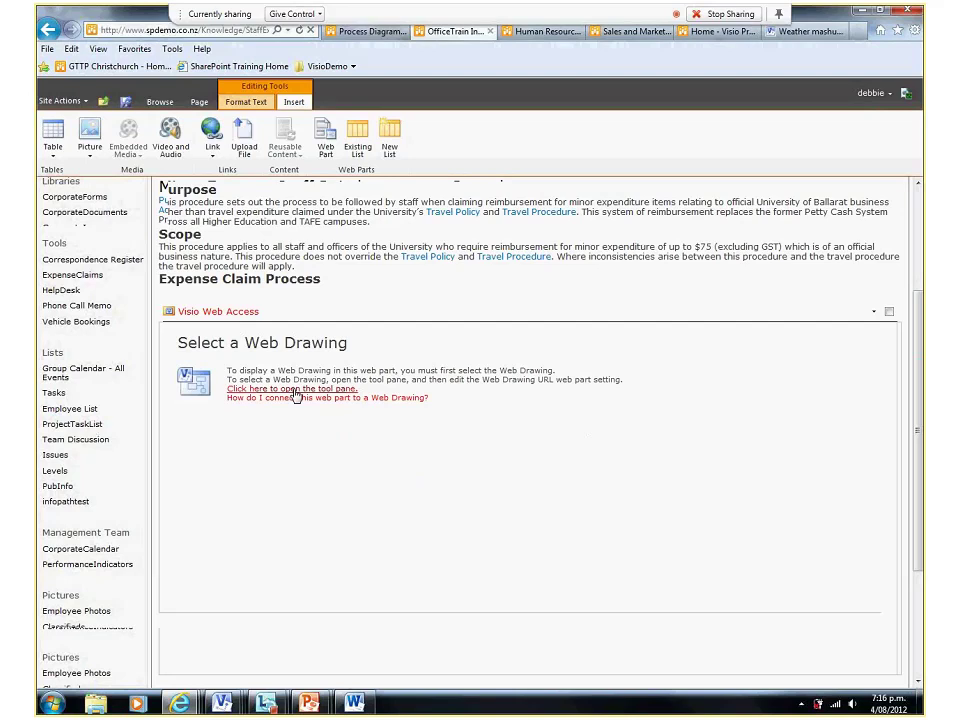
click(297, 390)
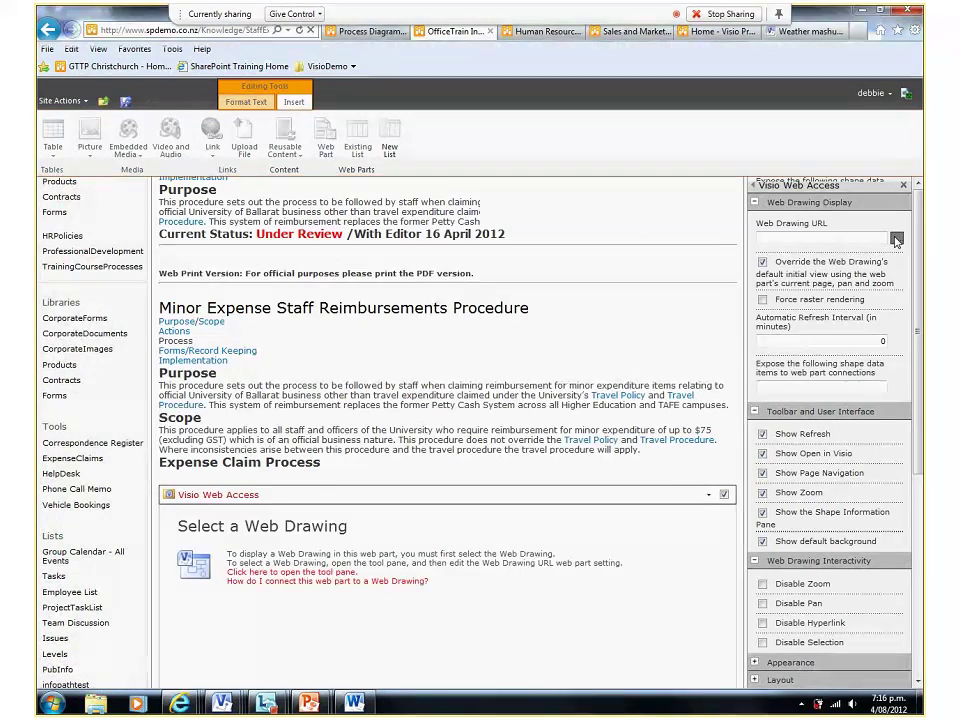
click(896, 240)
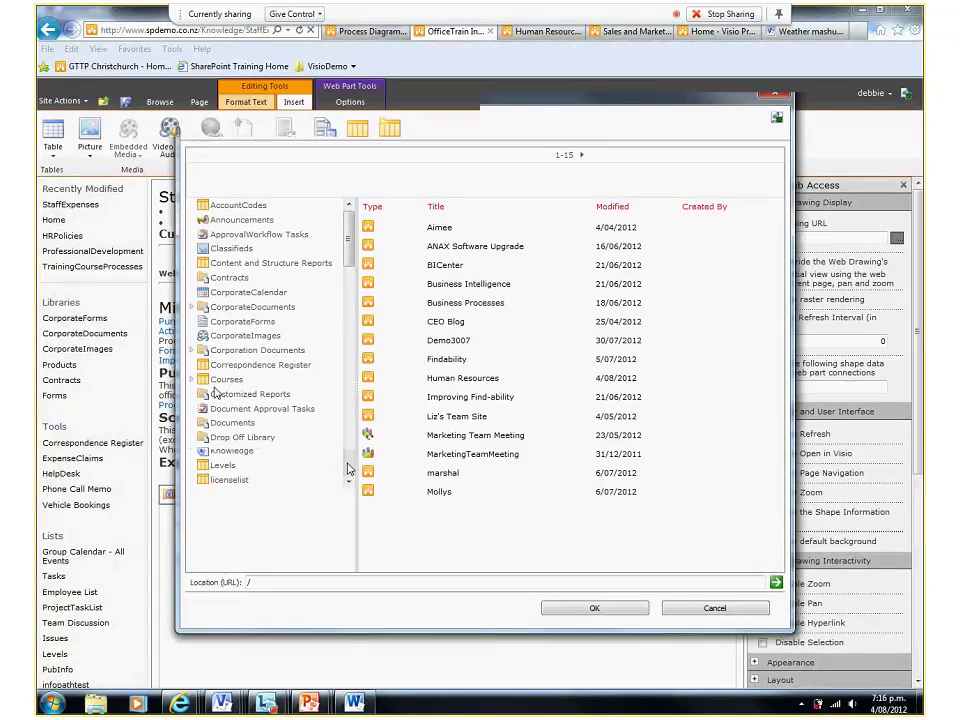
scroll(350, 469, down, 10)
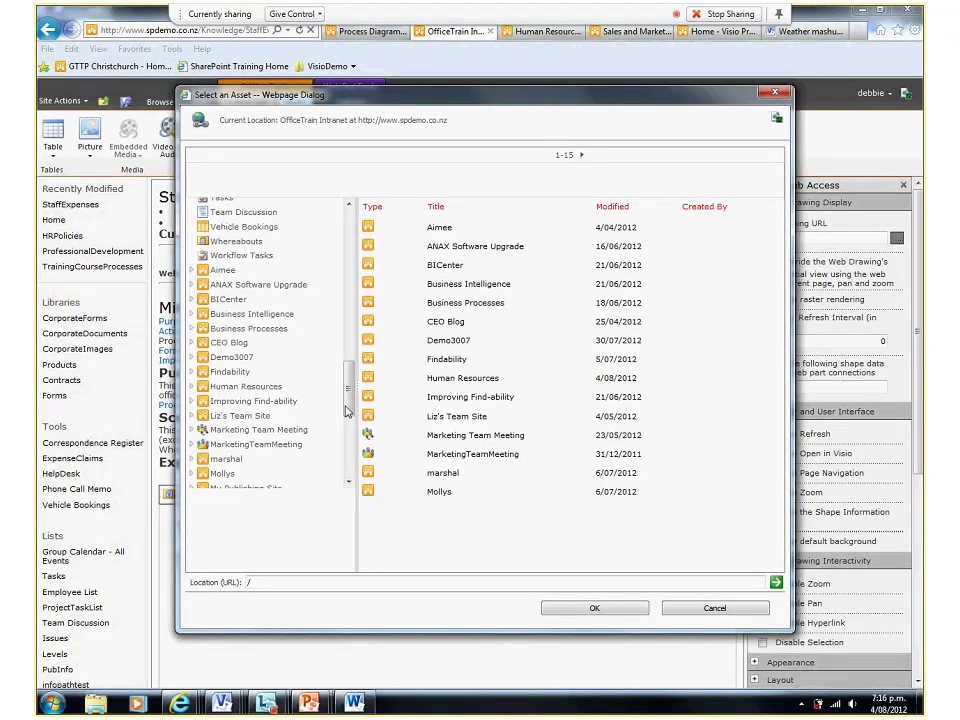
drag(347, 392, 352, 445)
scroll(352, 445, down, 5)
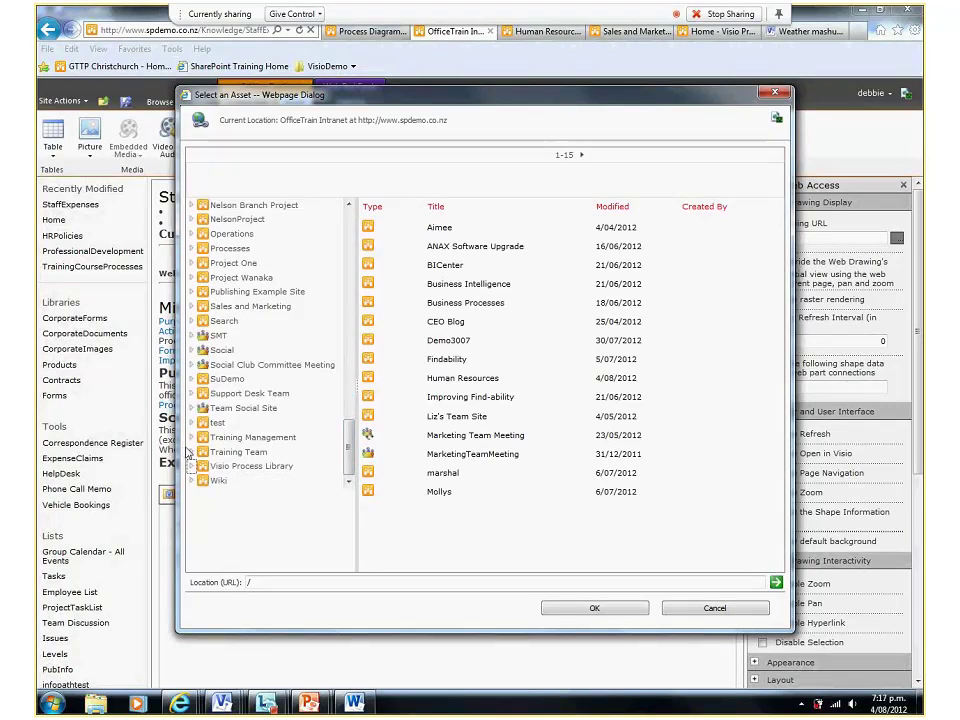
click(192, 466)
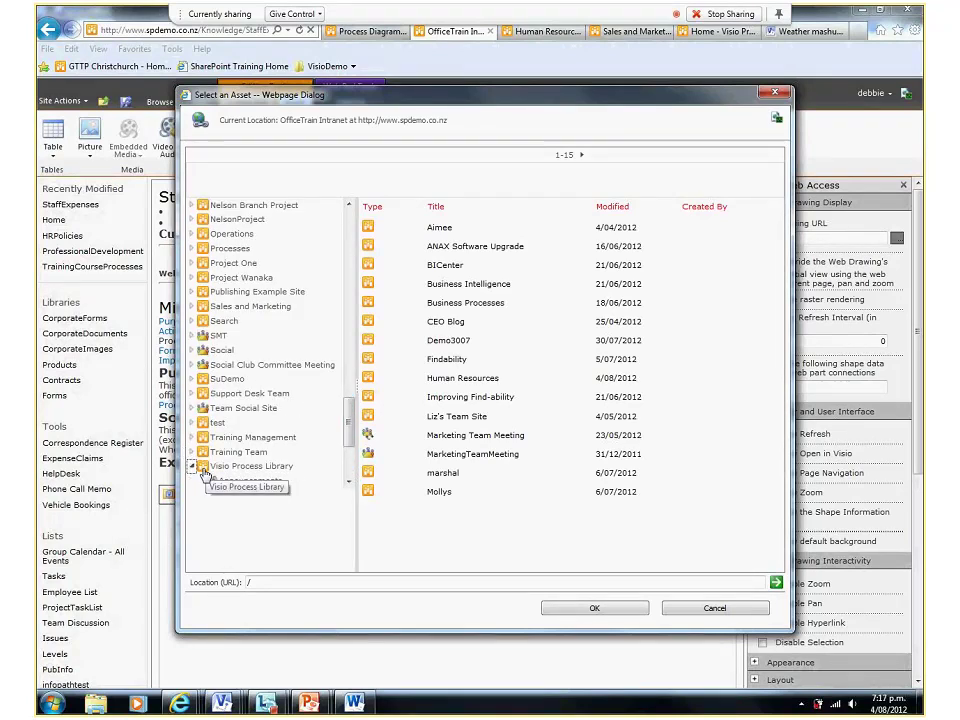
scroll(349, 477, down, 3)
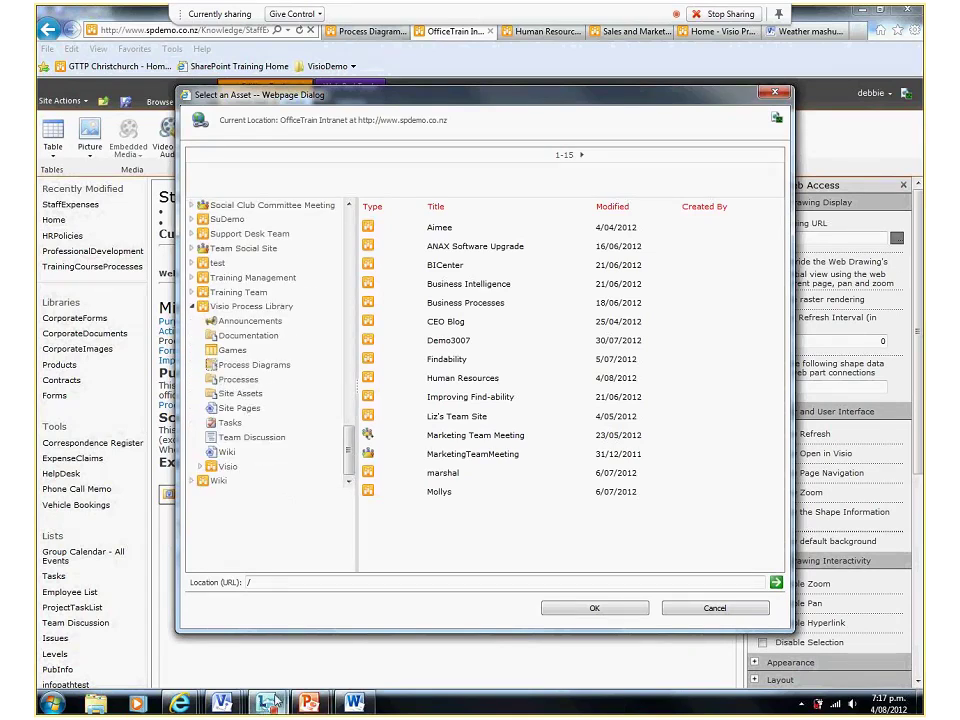
Set the Web Drawing URL to ExpenseClaimProcess.vdw from the Process Diagrams library and apply it to the web part
mouse_move(268, 703)
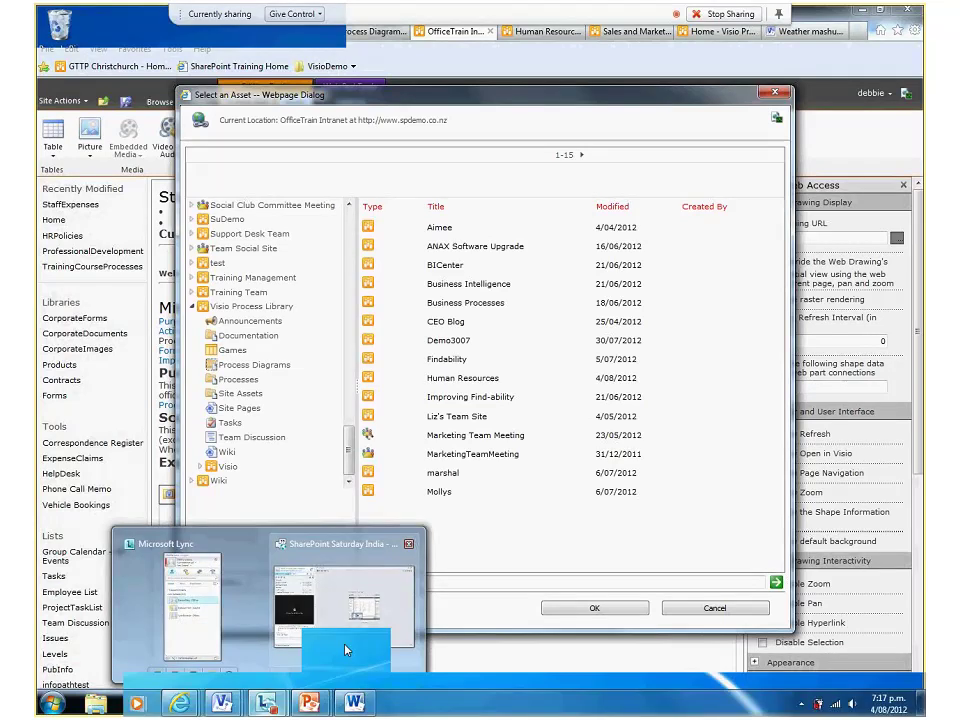
mouse_move(345, 651)
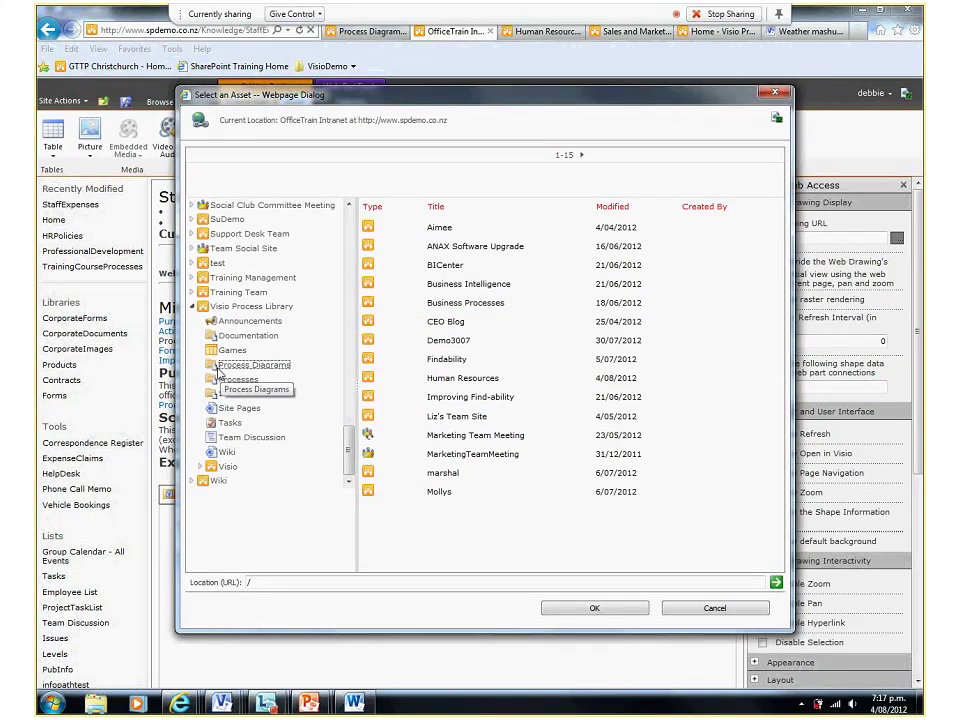
click(211, 366)
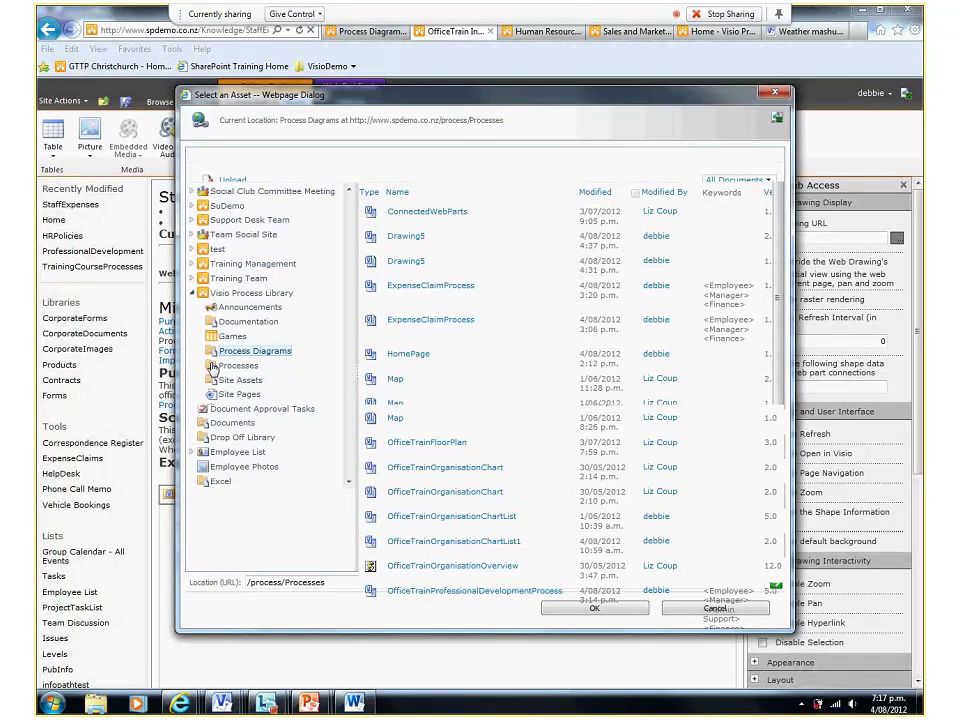
click(430, 286)
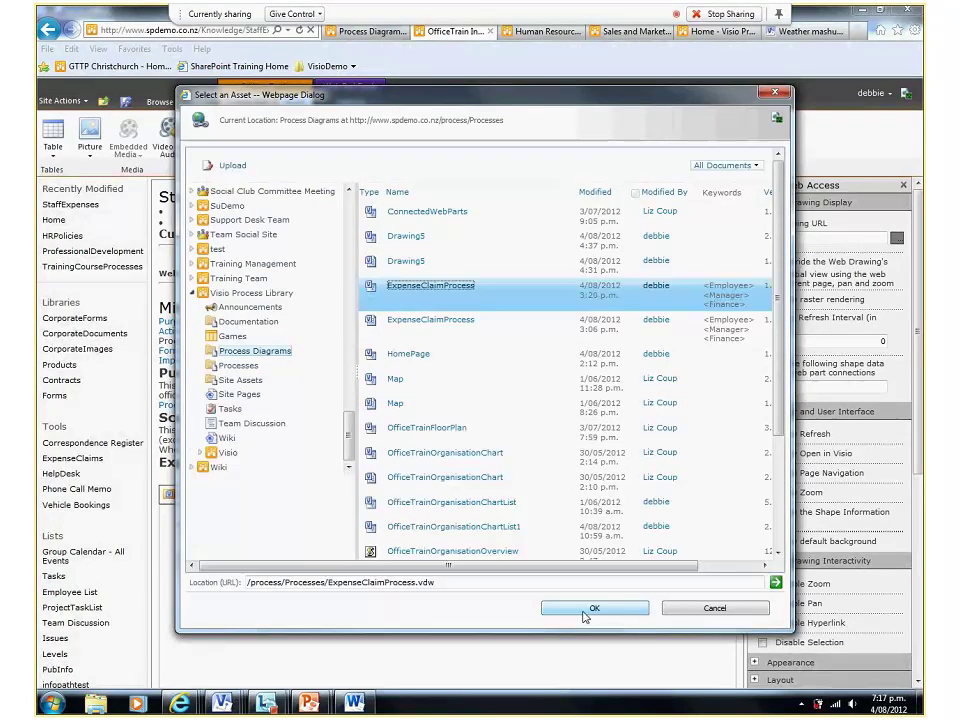
click(585, 610)
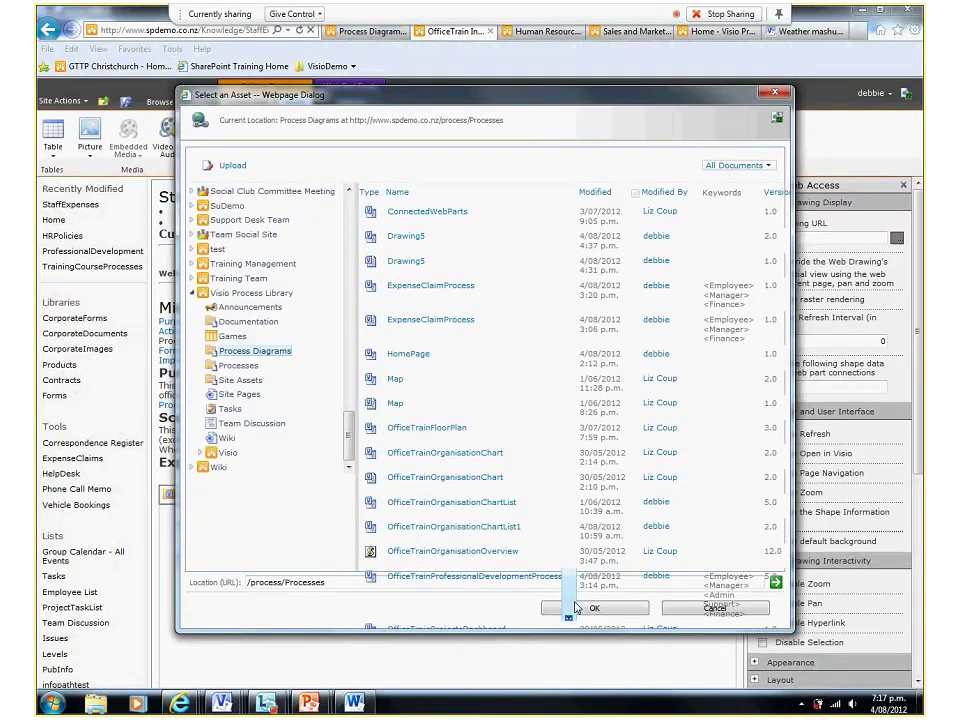
click(575, 607)
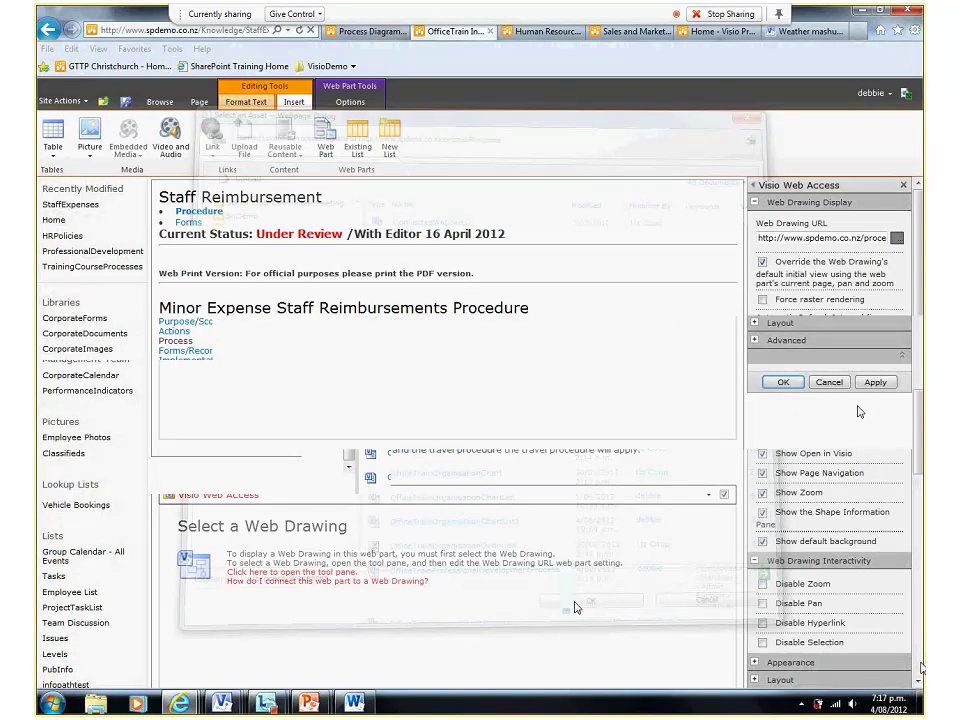
click(878, 384)
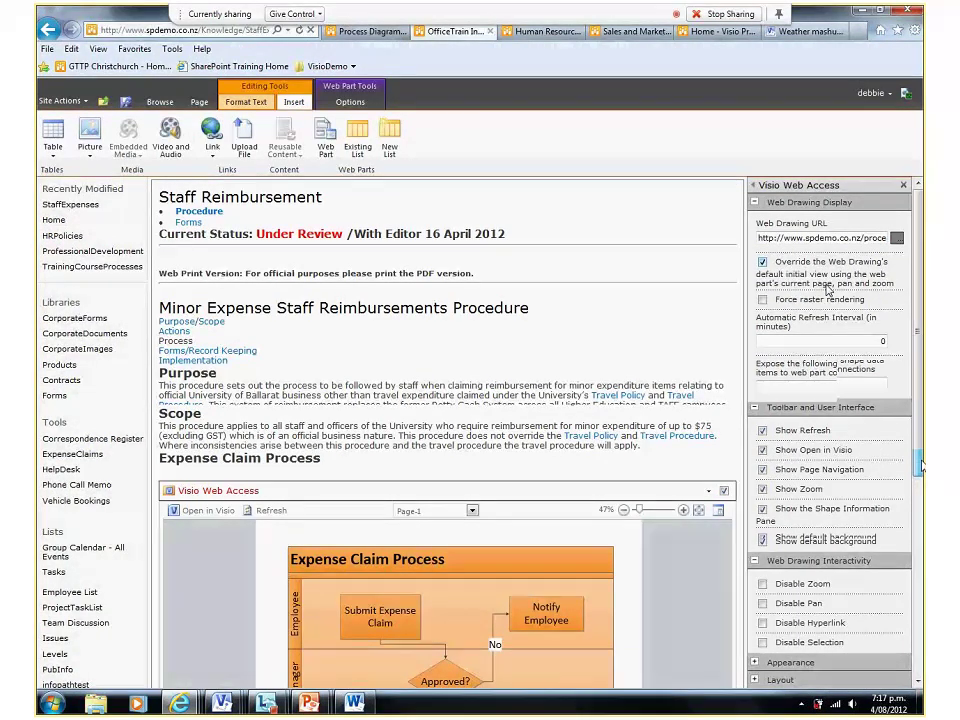
Turn off Show Refresh, Show Open in Visio and Show Page Navigation for the Visio Web Access web part
click(763, 434)
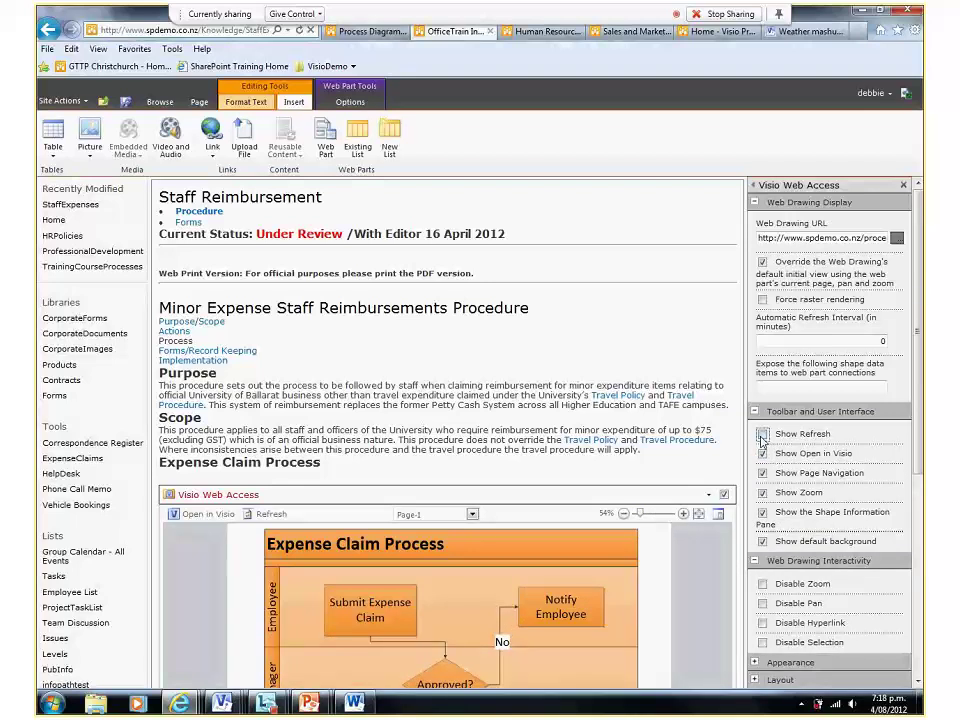
click(763, 454)
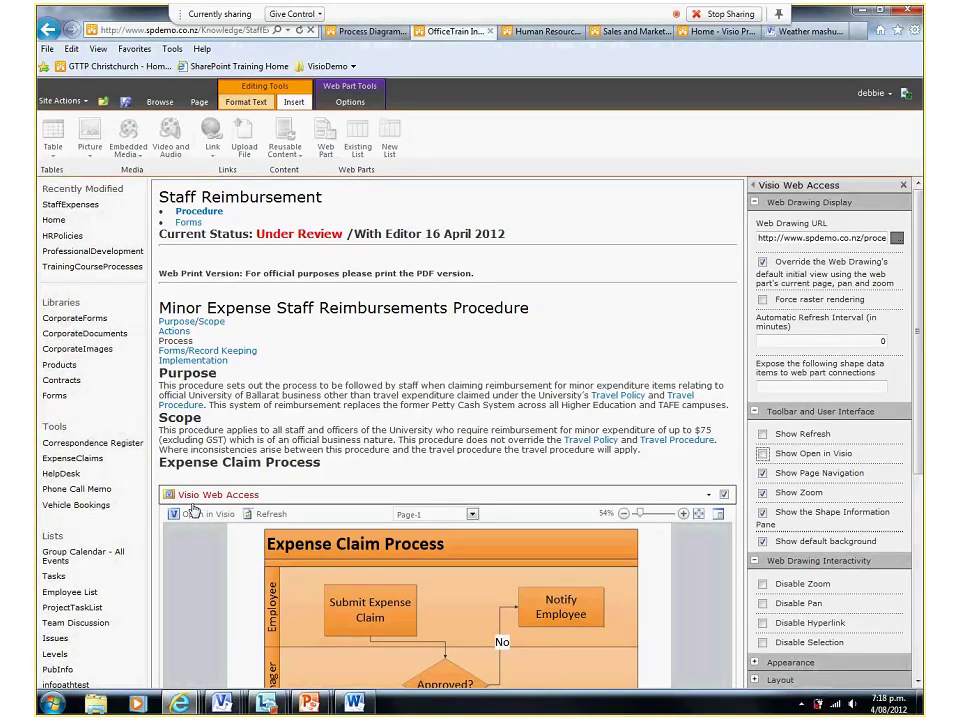
click(763, 474)
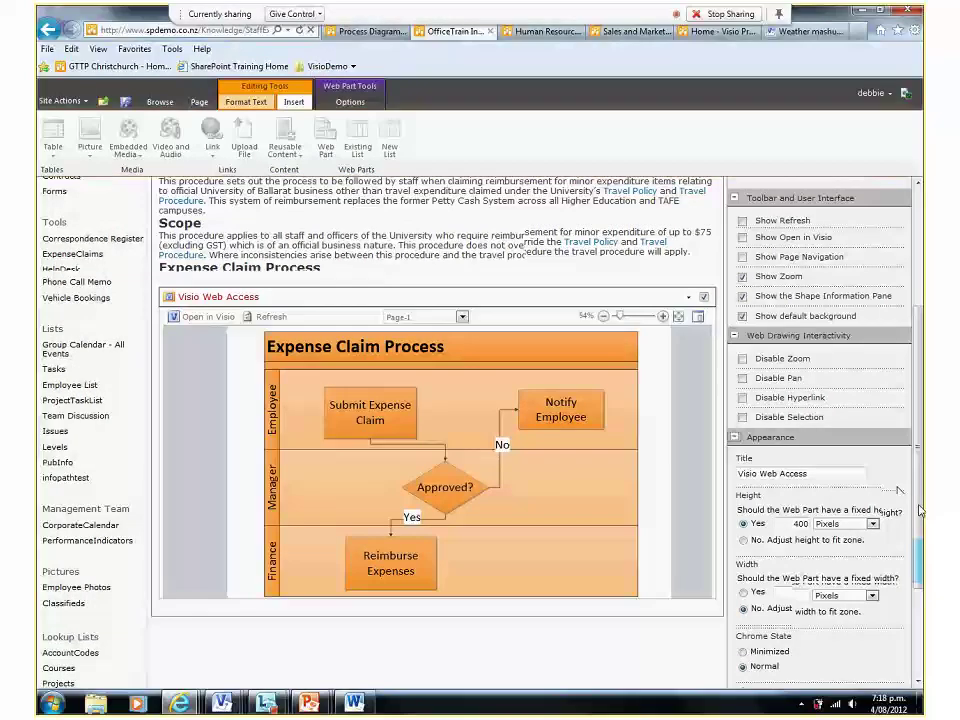
Set the web part's chrome type to None, confirm its settings, and save and review the StaffExpenses page
scroll(790, 580, down, 2)
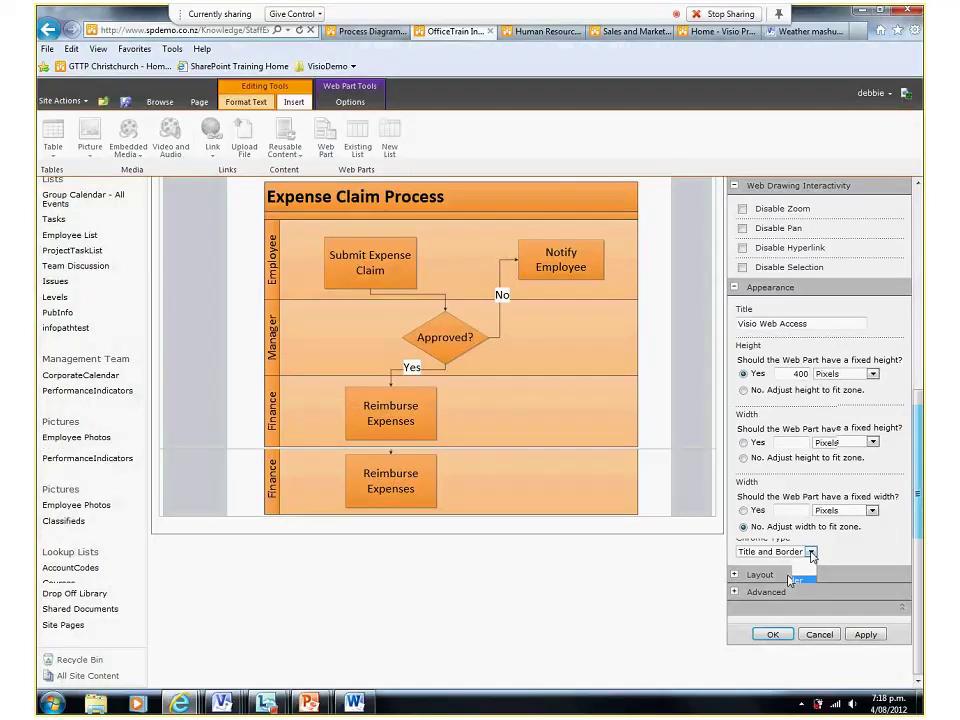
click(811, 552)
click(754, 579)
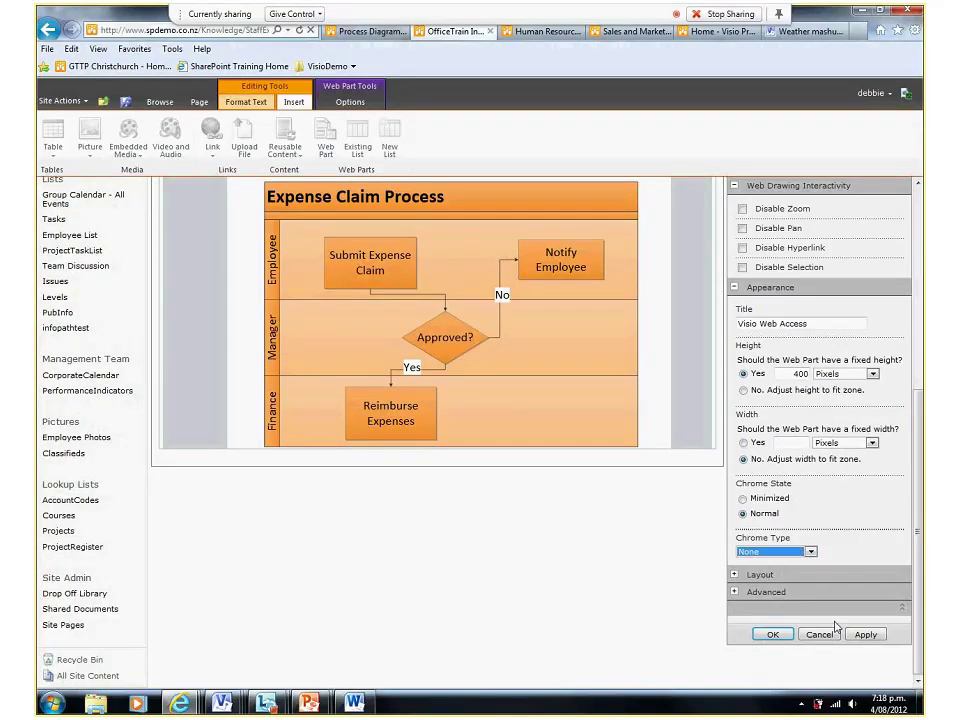
click(850, 638)
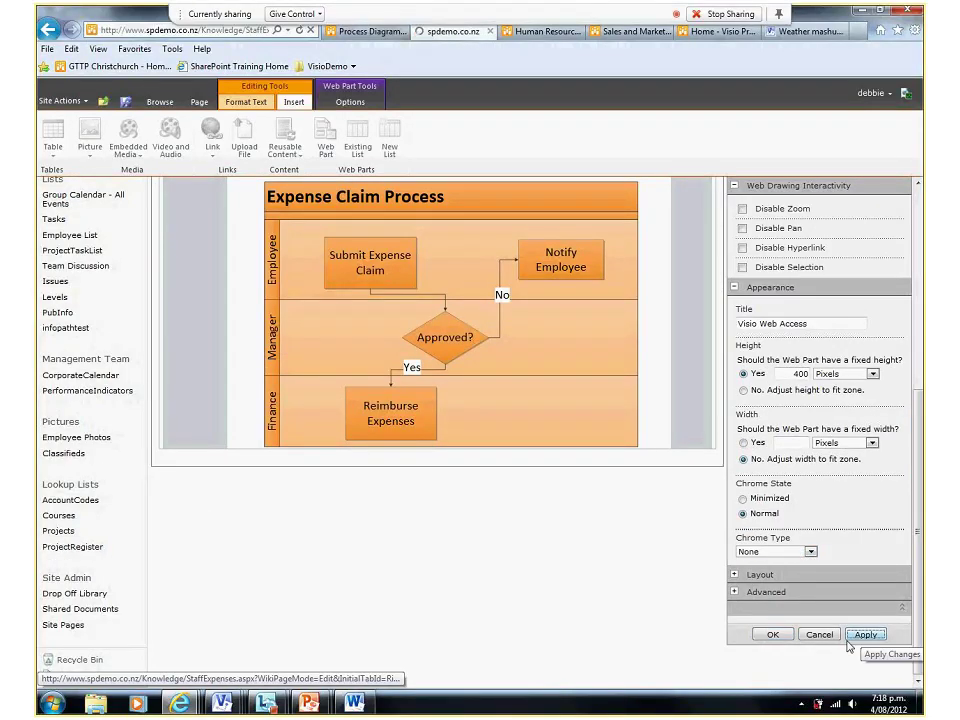
click(771, 636)
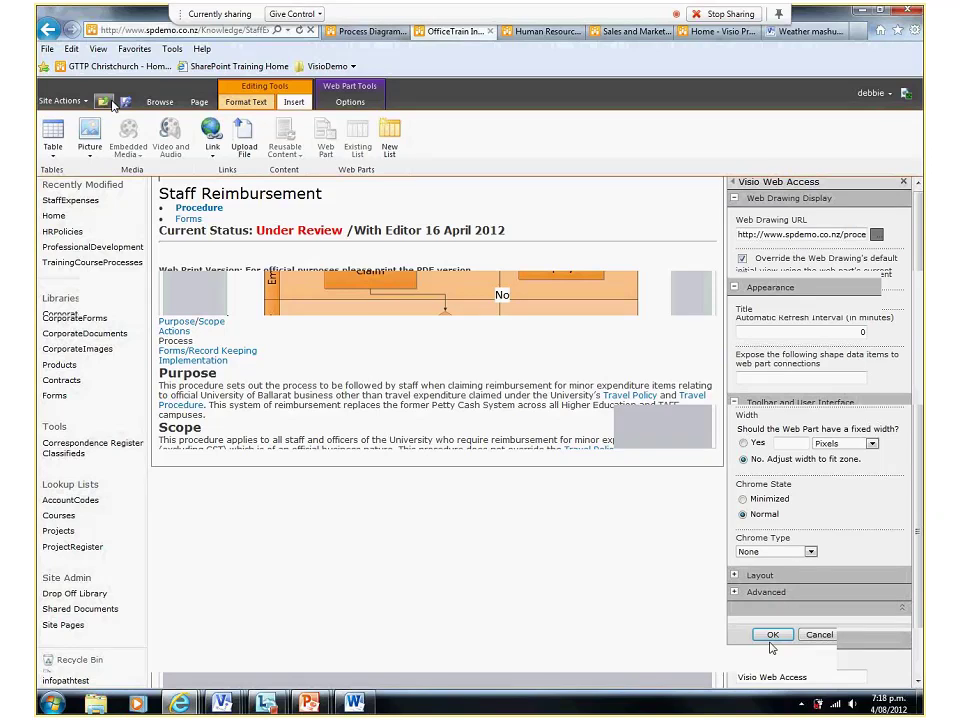
click(771, 636)
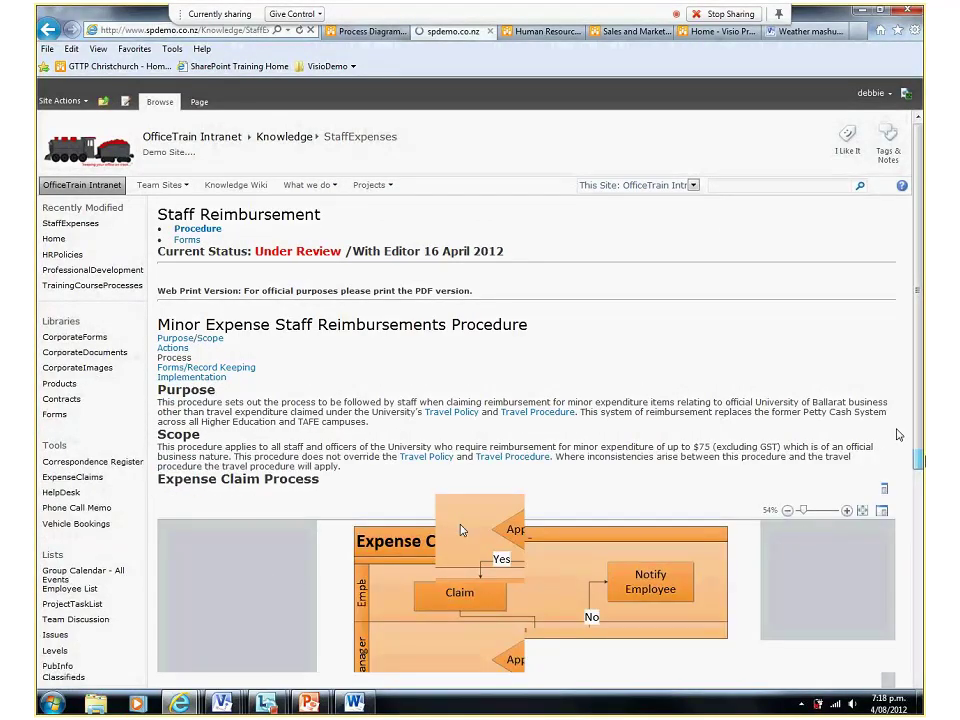
scroll(897, 434, down, 3)
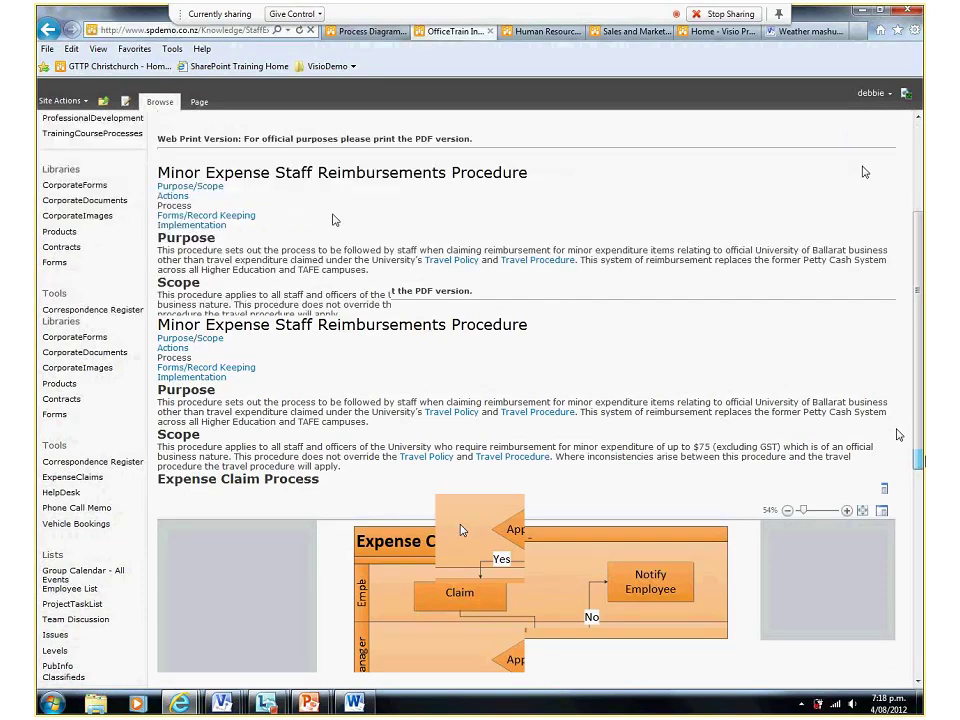
scroll(335, 220, up, 3)
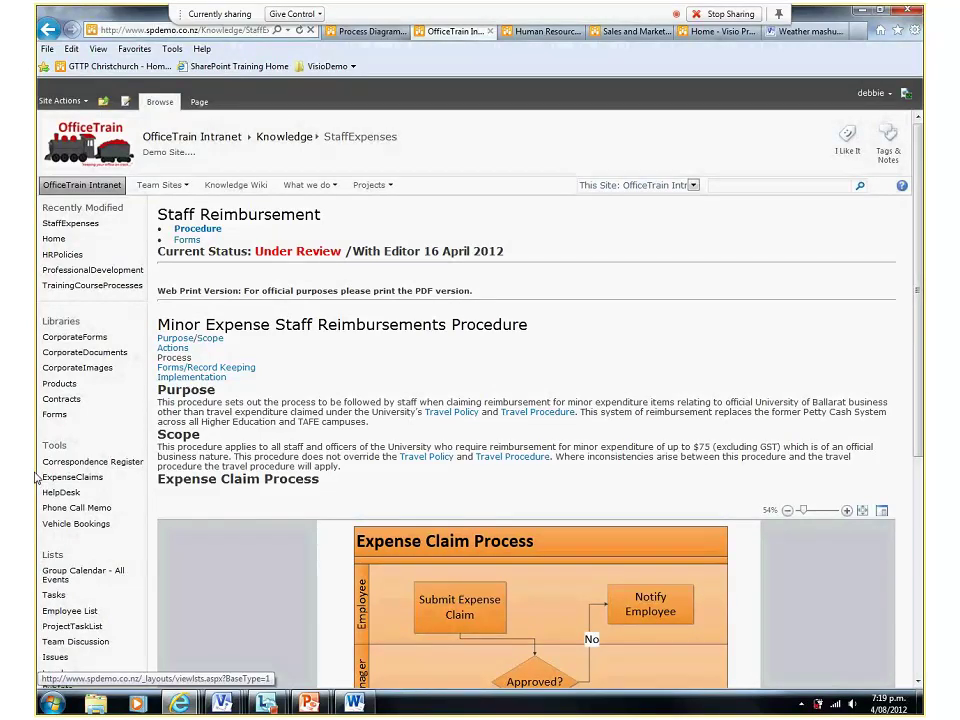
Switch to the PowerPoint slide show and advance from the Improve Processes slide to the Key Points - IMPROVE slide
mouse_move(309, 703)
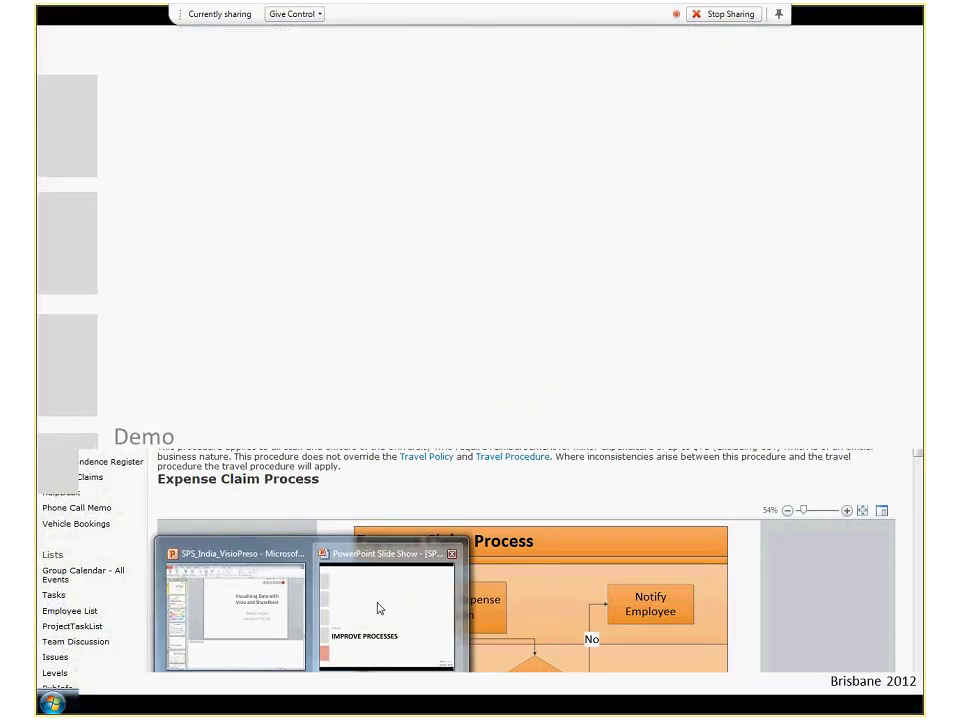
click(377, 610)
click(313, 197)
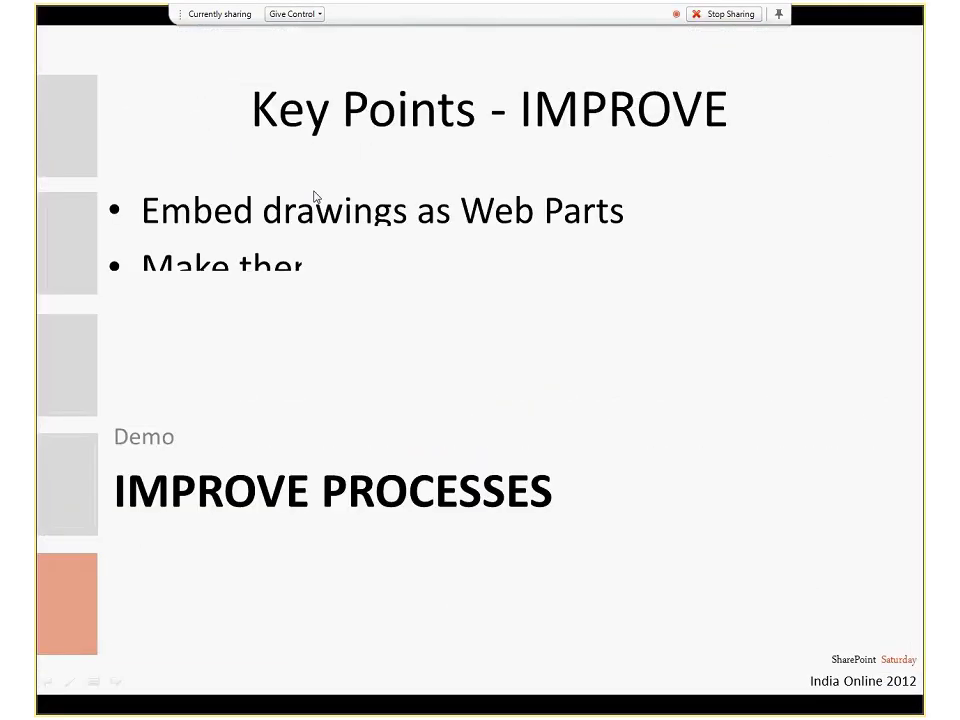
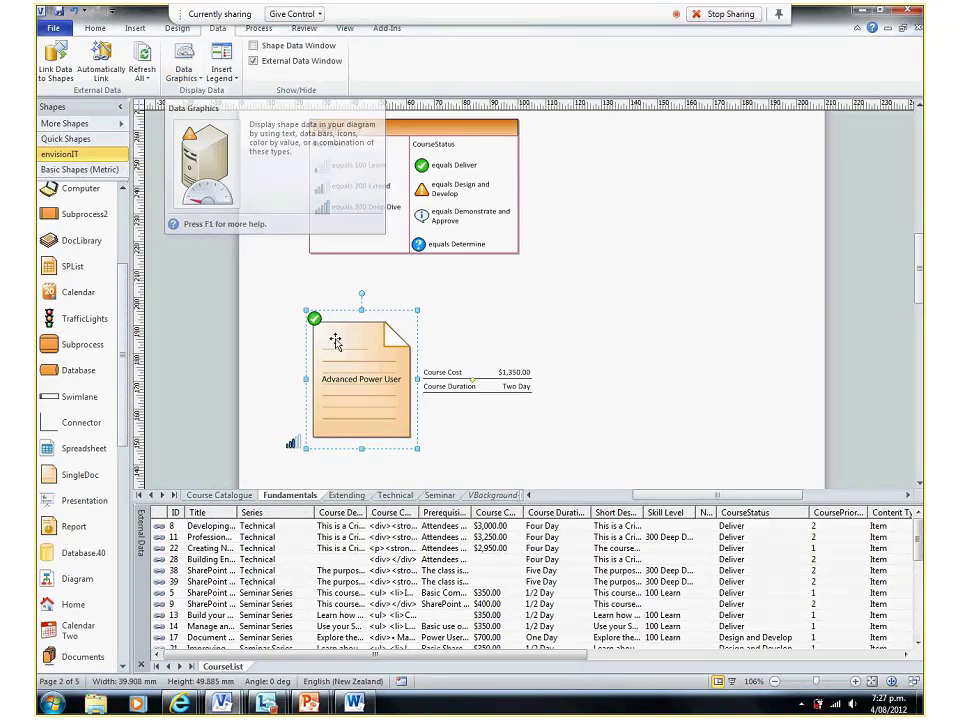
Review the data graphics available for the Advanced Power User shape
click(183, 85)
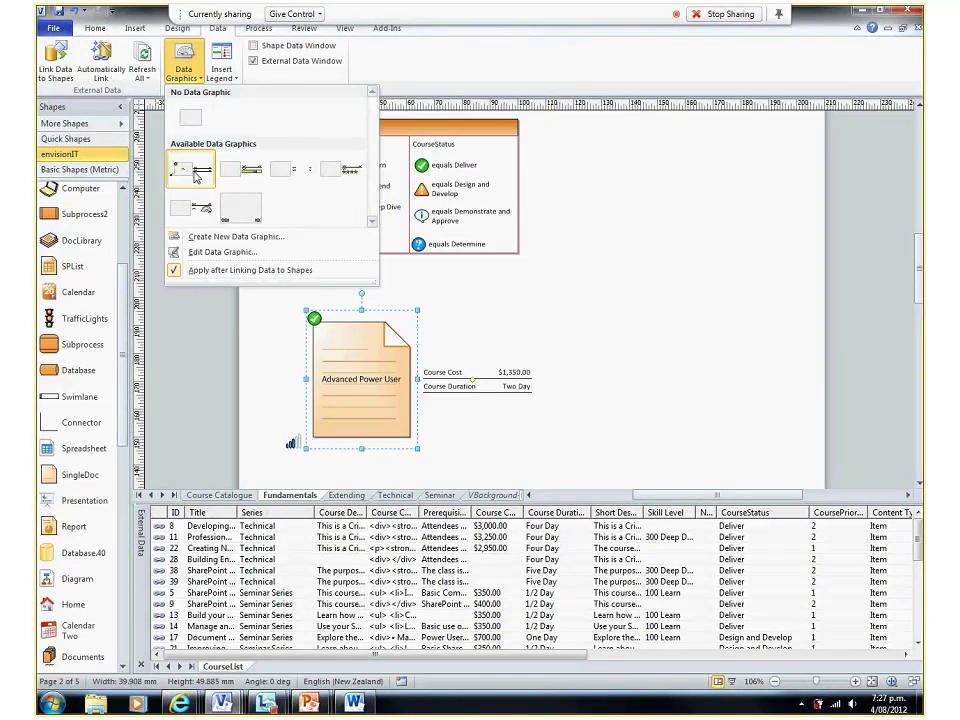
click(360, 366)
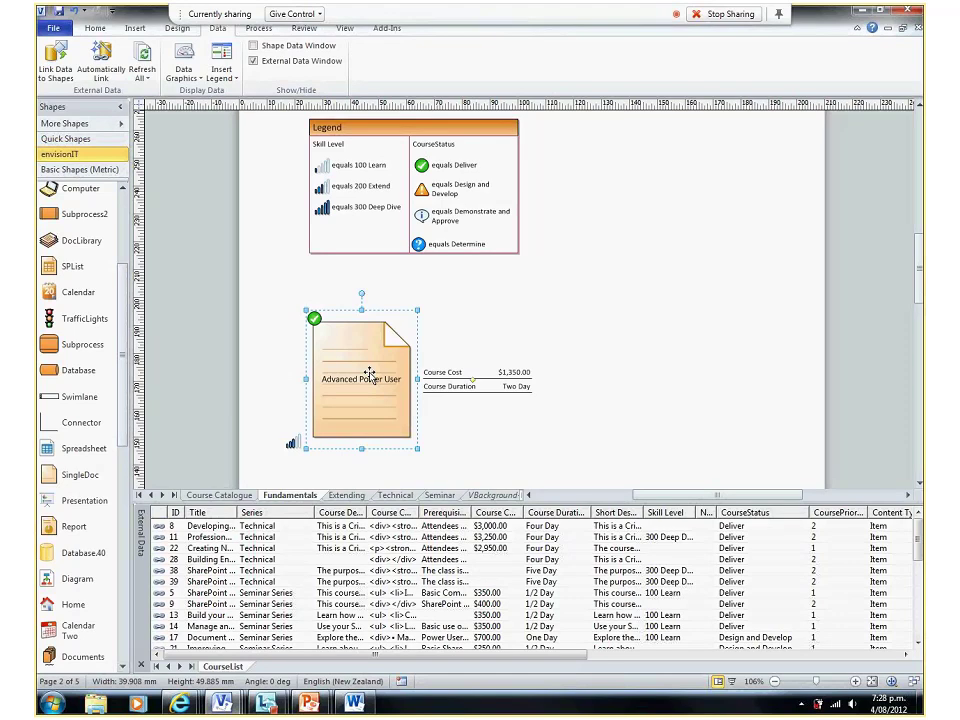
Add a SingleDoc shape beside the Advanced Power User course, link it to CourseList row 12, and roughly align the two shapes
drag(80, 475, 698, 426)
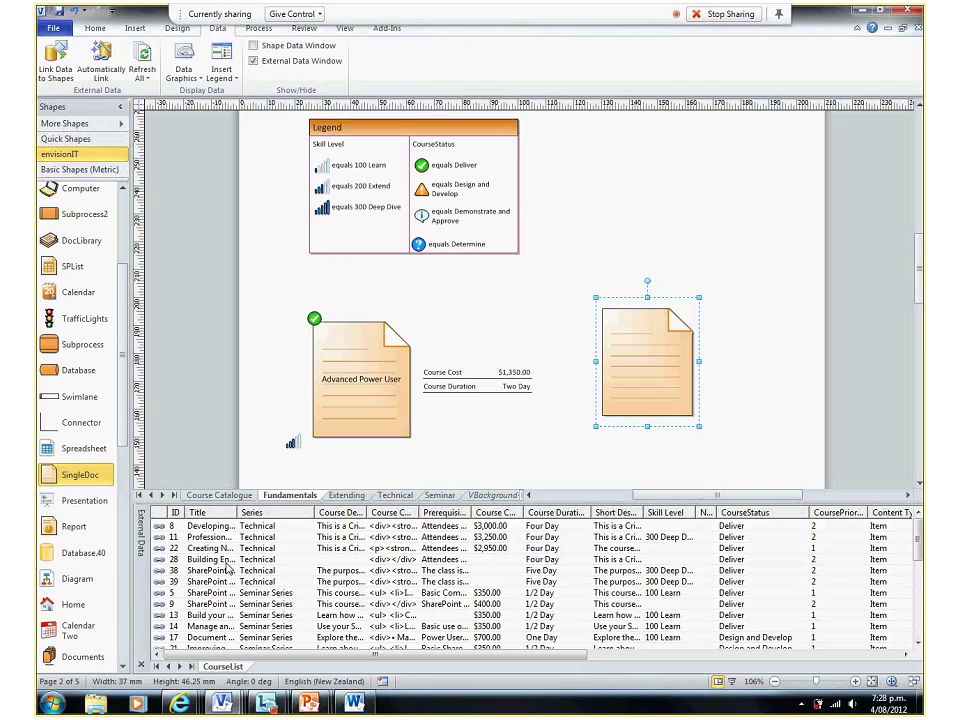
drag(916, 553, 921, 563)
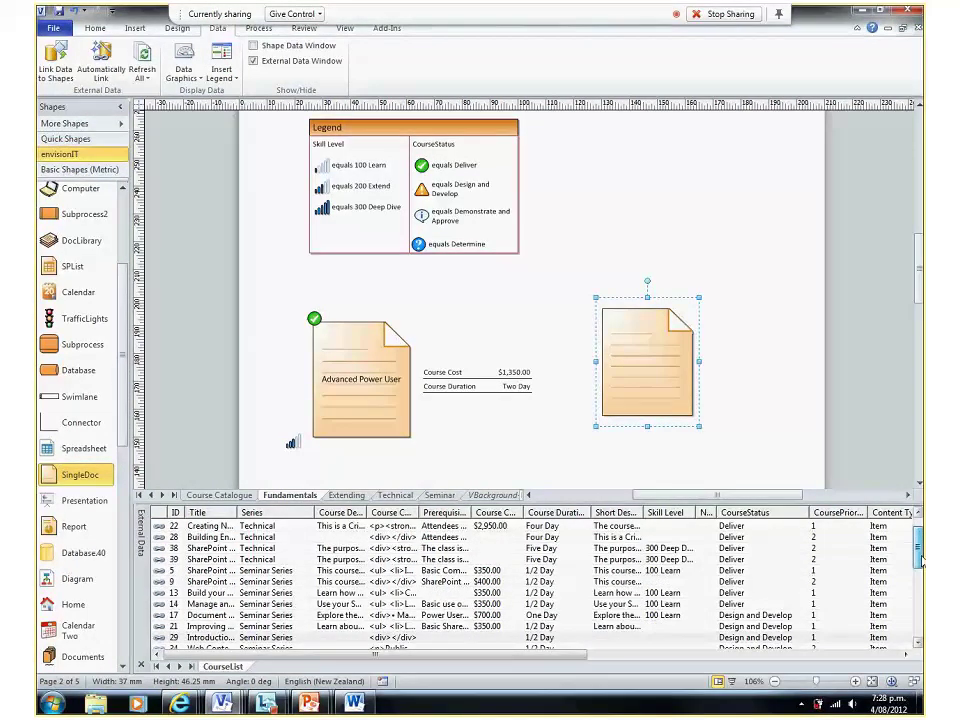
drag(921, 563, 919, 588)
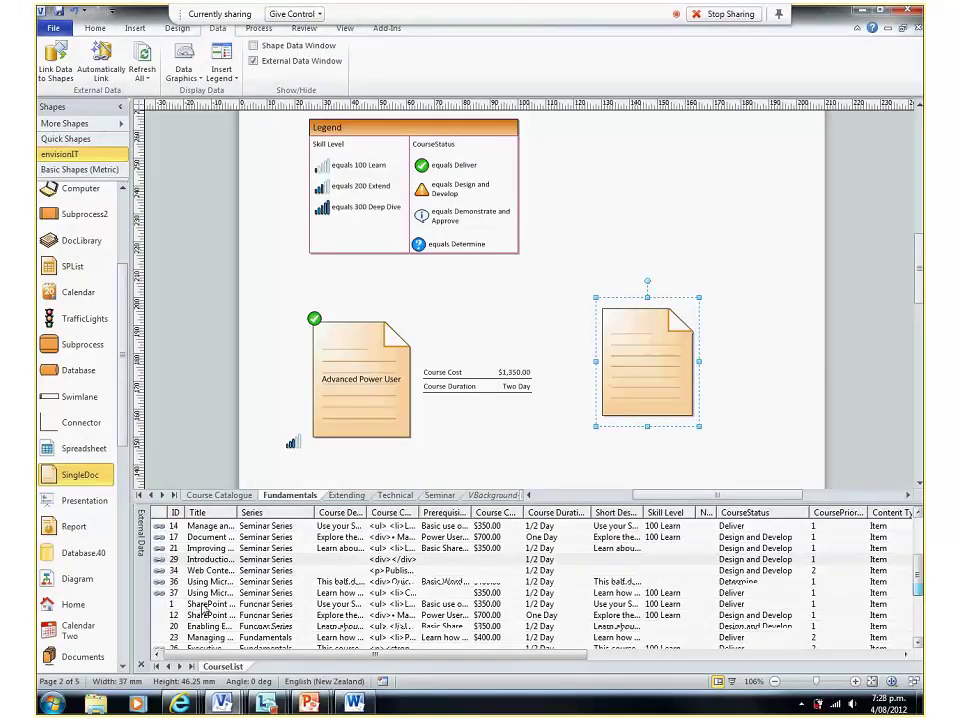
drag(200, 617, 647, 360)
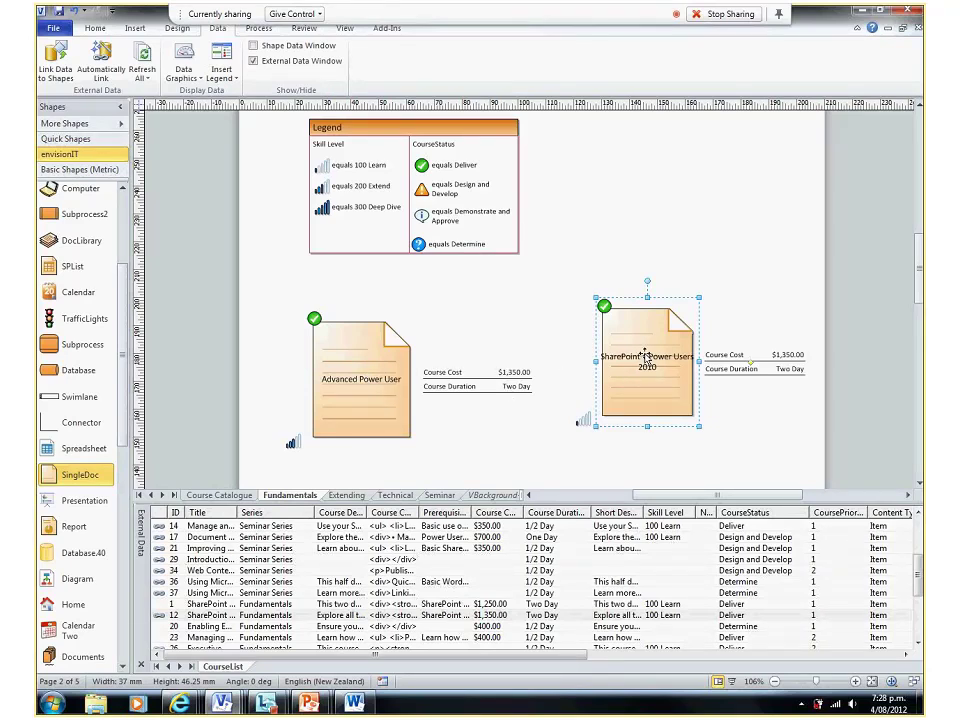
drag(645, 356, 637, 367)
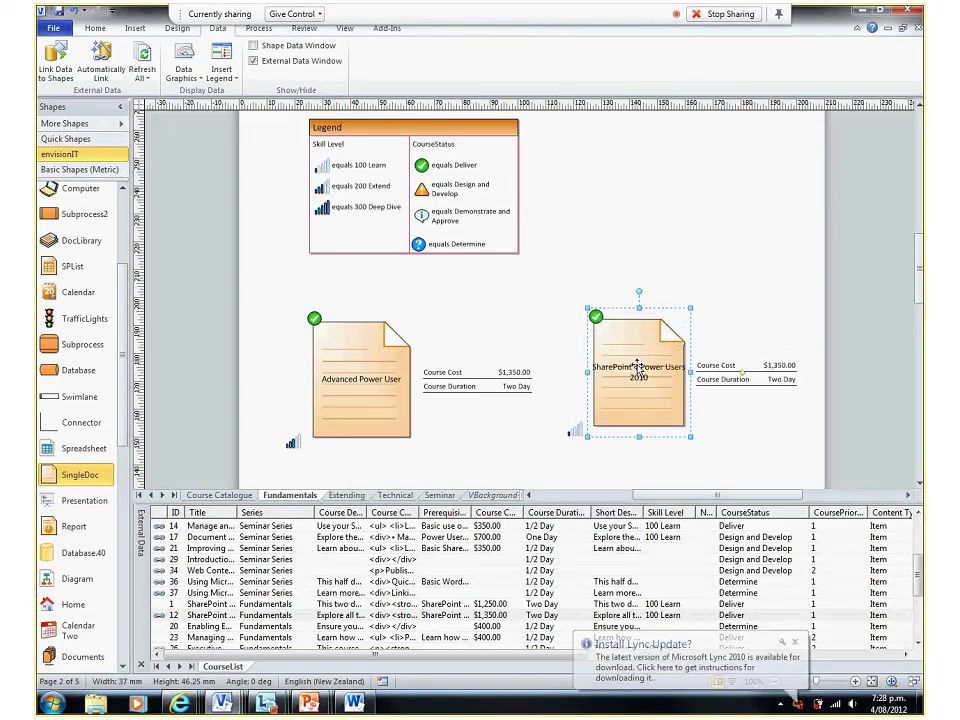
Open the Advanced Power User shape's data graphic for editing and review its fields, display types and positions against the legend
right_click(343, 375)
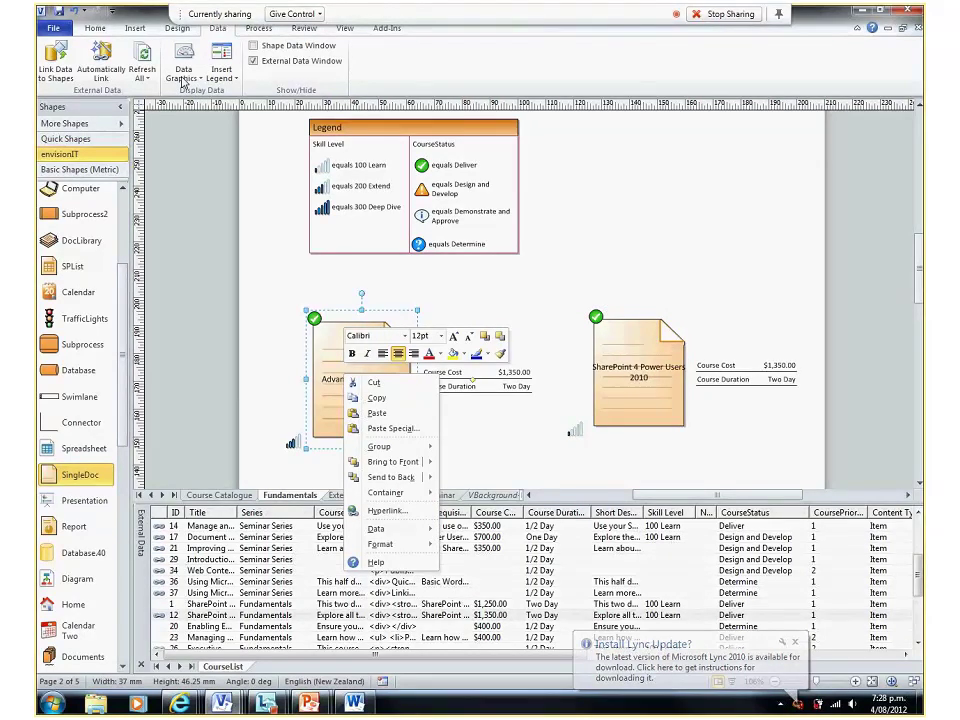
mouse_move(380, 528)
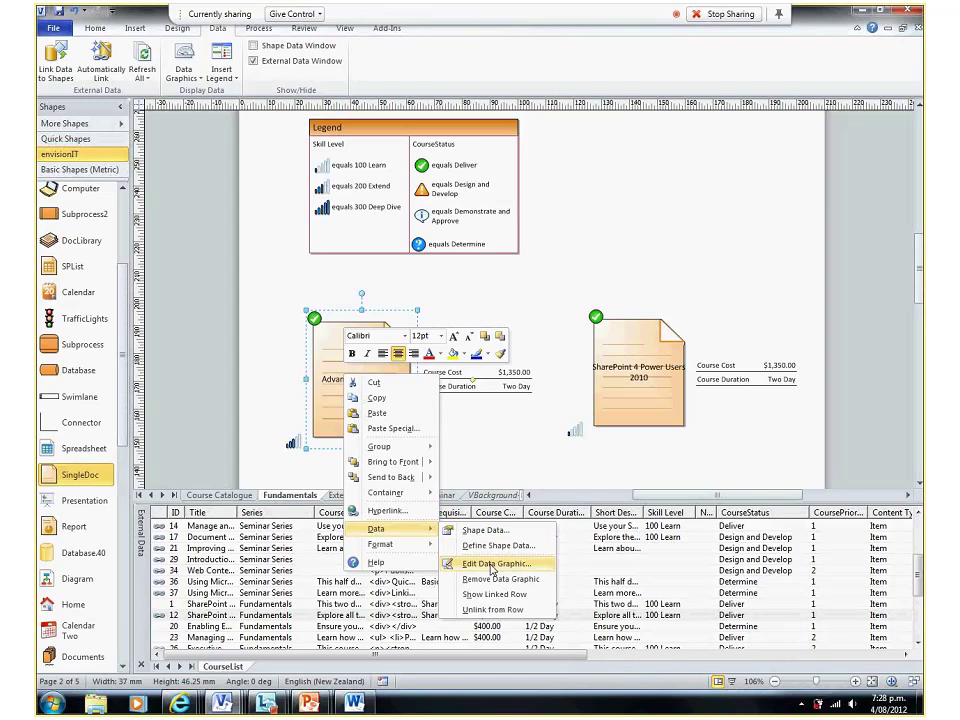
click(492, 566)
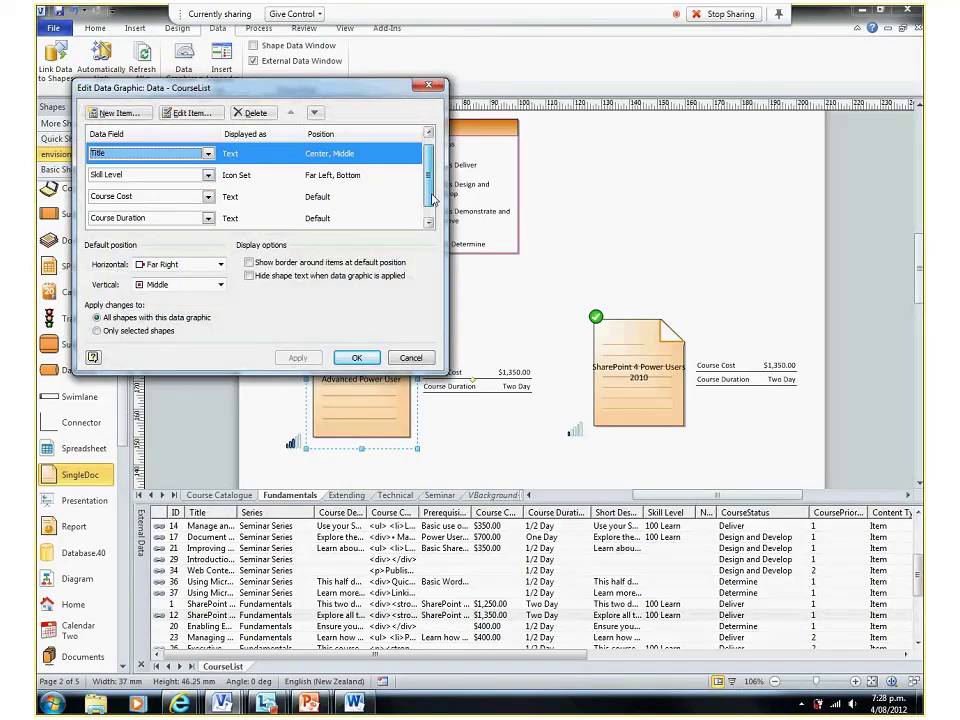
scroll(150, 178, down, 1)
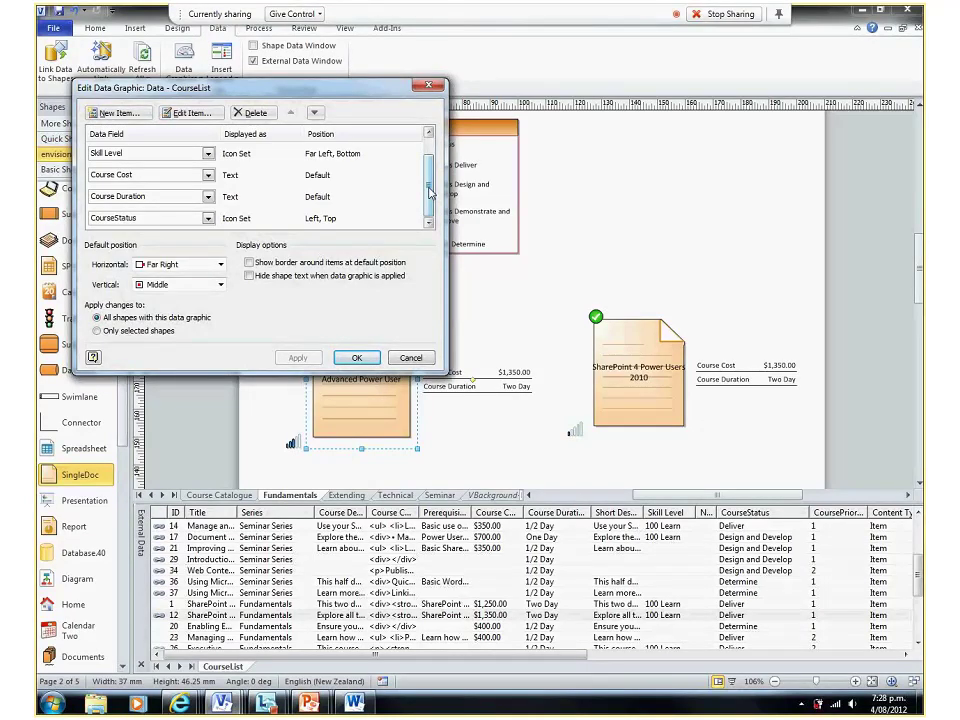
scroll(430, 193, up, 1)
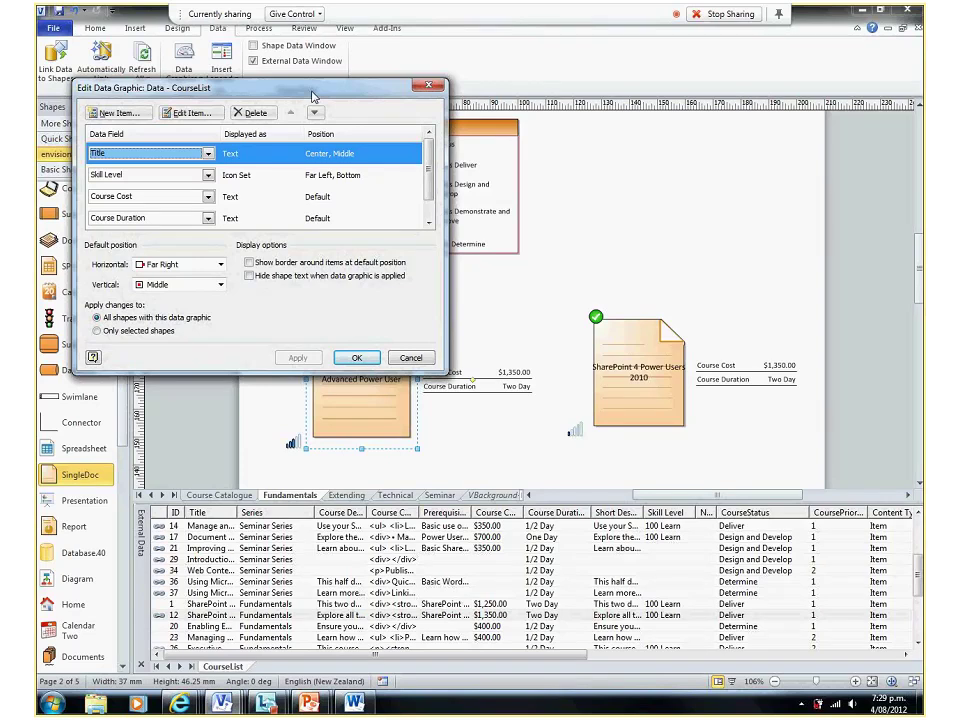
drag(313, 96, 388, 222)
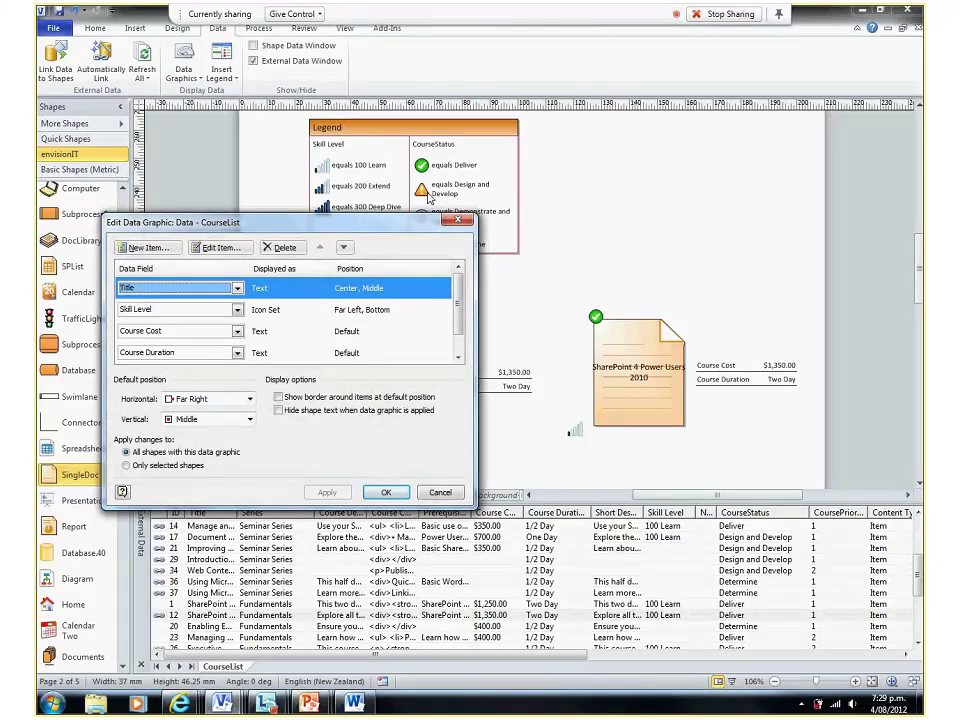
Examine the Skill Level item's icon rules and available icon set styles, and leave the data graphic without saving changes
click(274, 313)
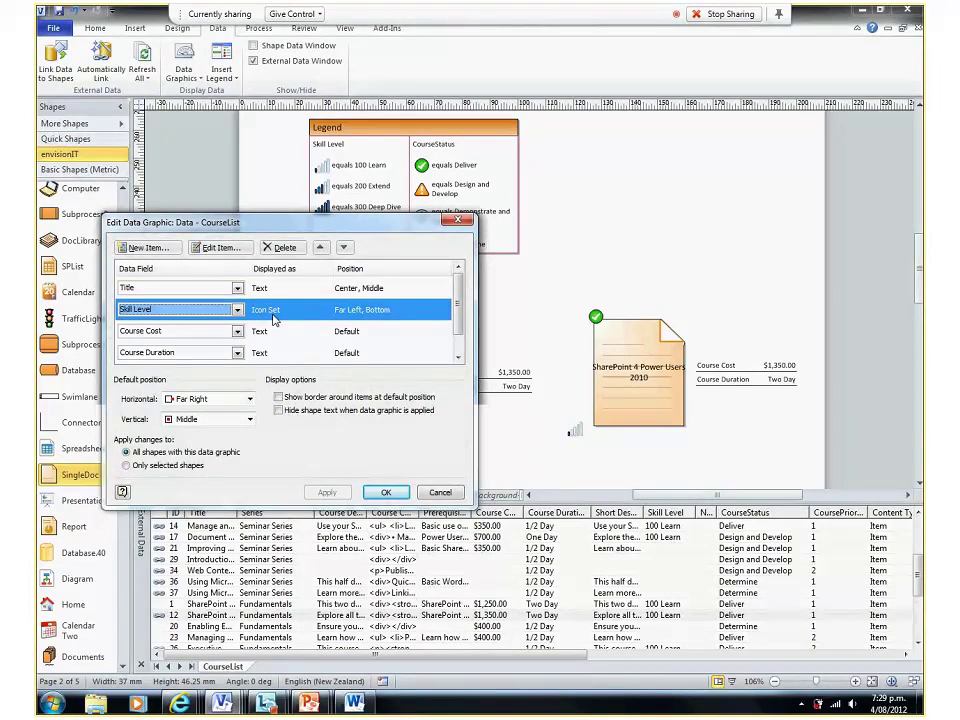
double_click(274, 318)
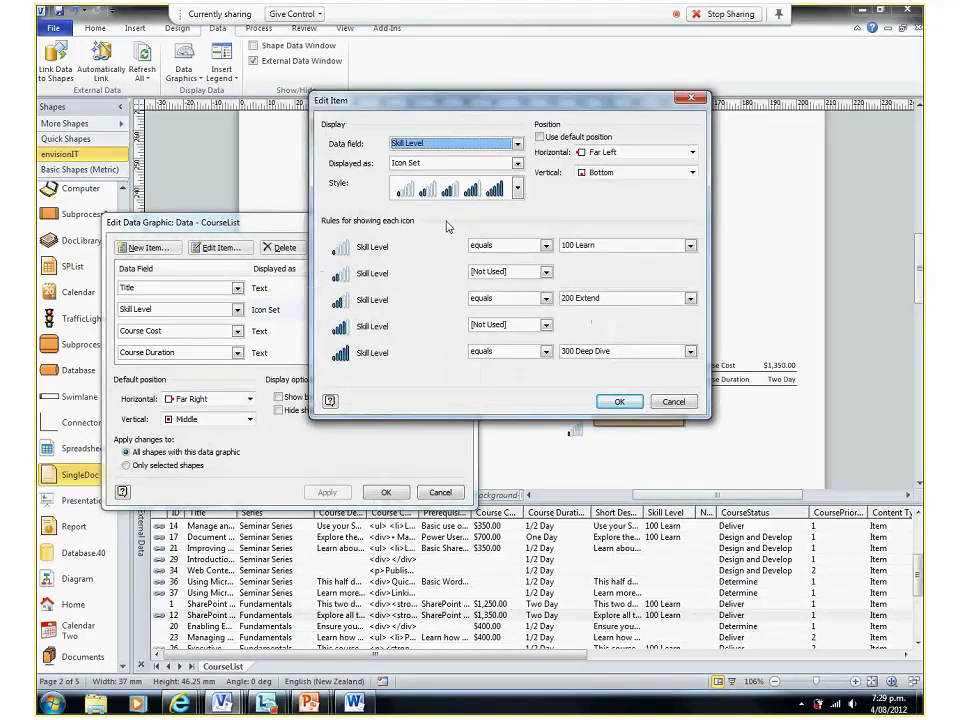
click(517, 189)
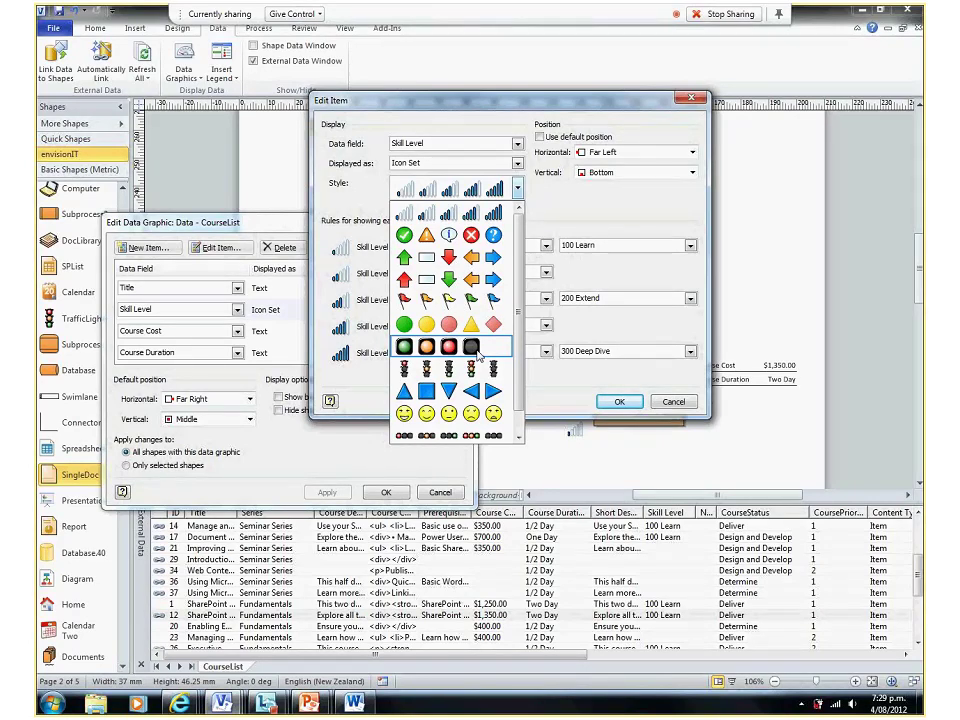
click(675, 402)
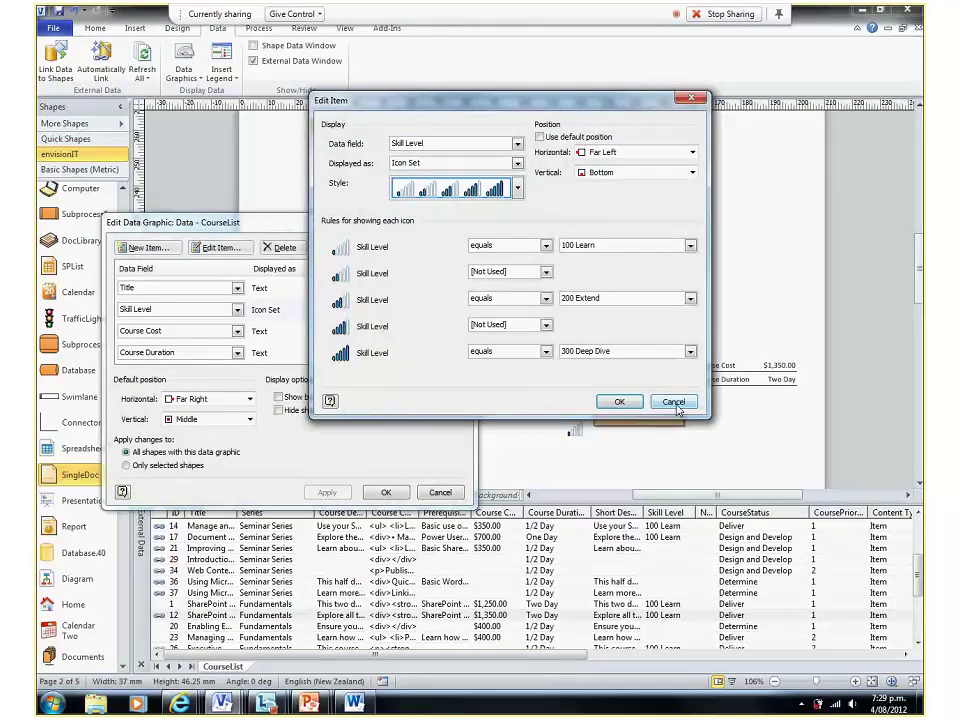
click(675, 404)
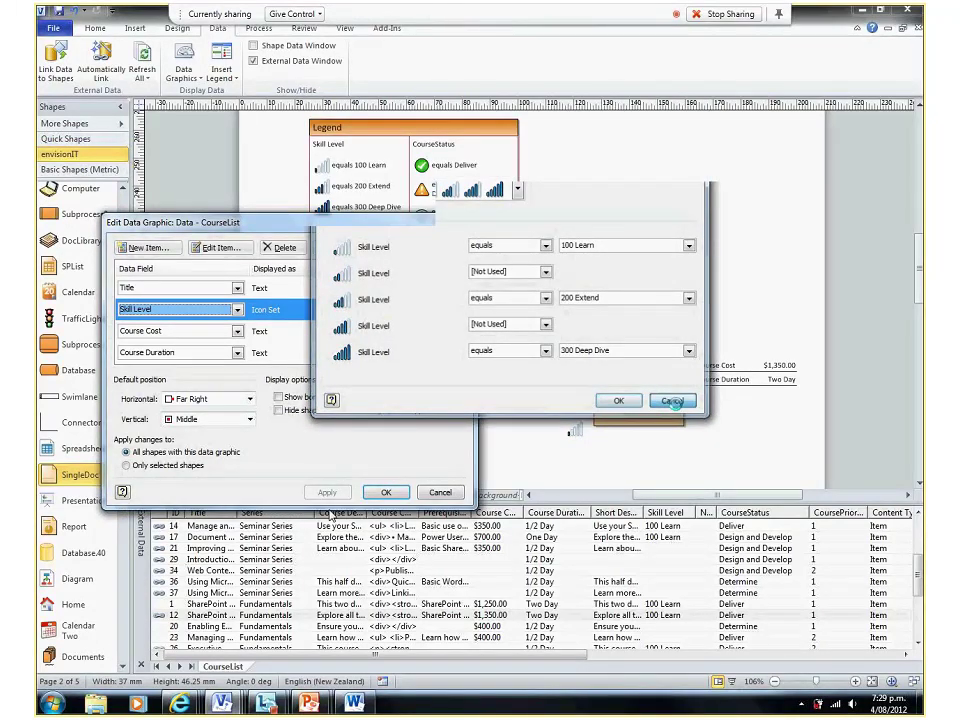
click(438, 493)
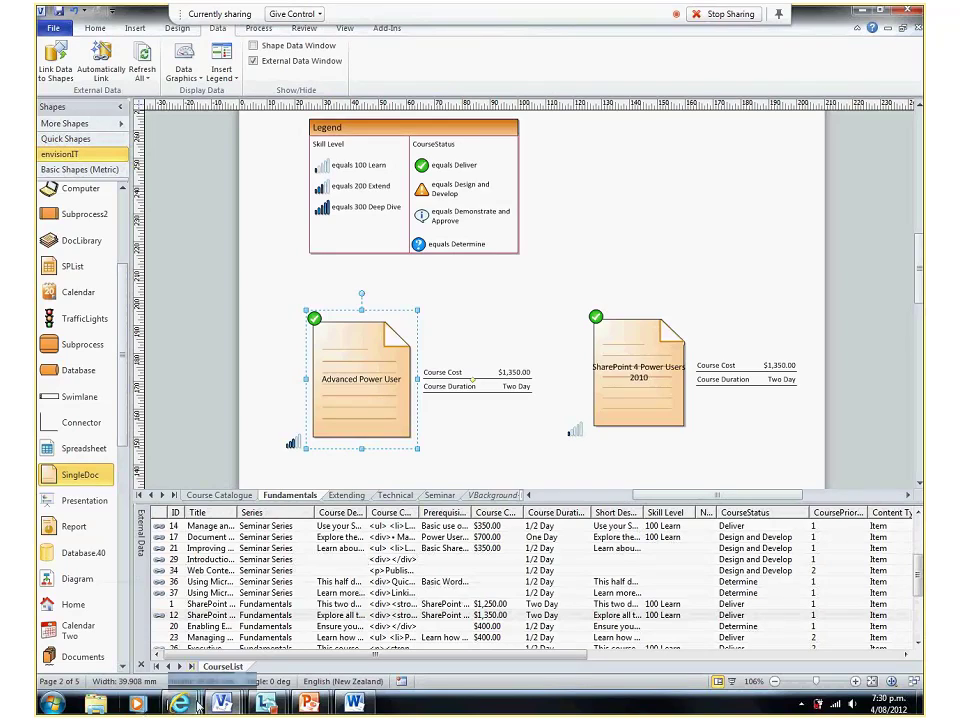
Switch to the Space Plan with Asset Data drawing and close its Shape Data window
mouse_move(198, 706)
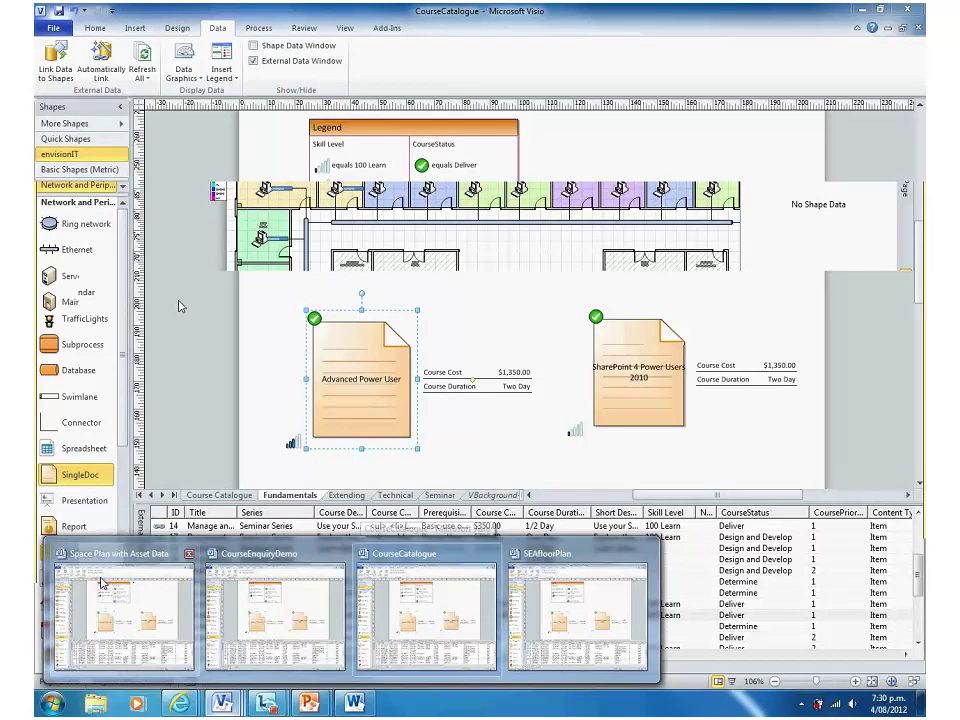
click(100, 583)
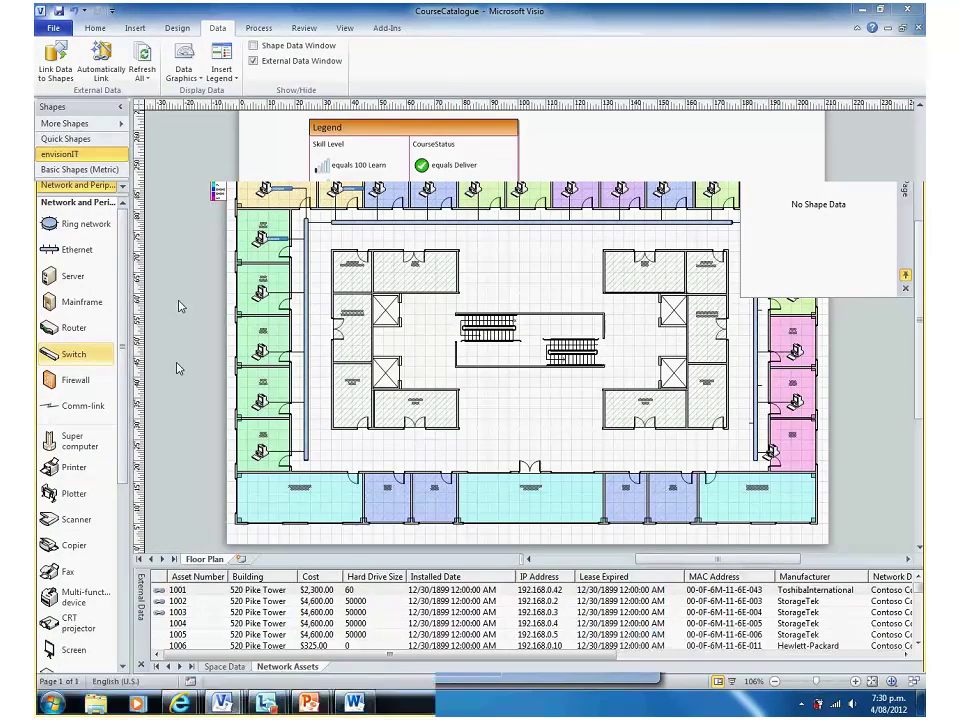
click(905, 289)
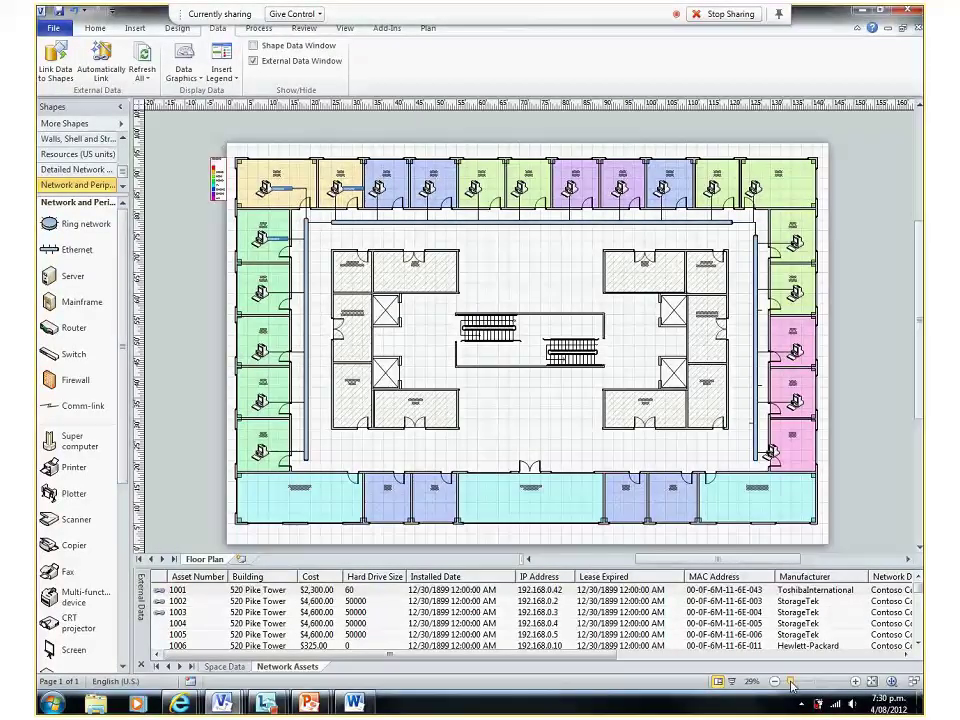
Examine Office 17101 and the Department legend at 100% zoom, and review the Space Data and Network Assets external data
drag(788, 685, 793, 686)
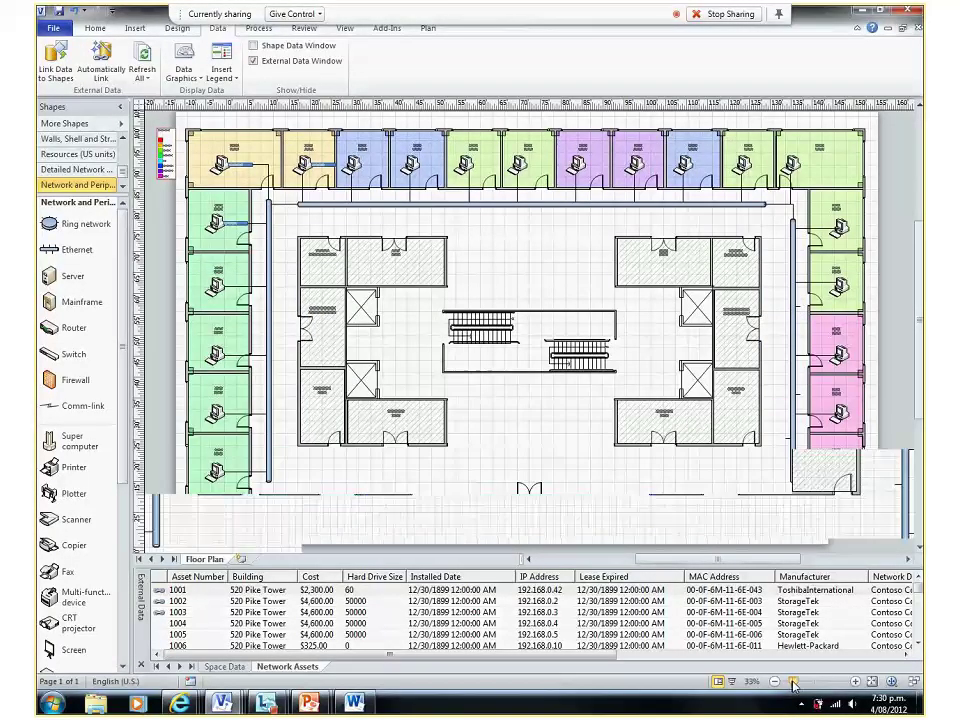
drag(793, 685, 795, 686)
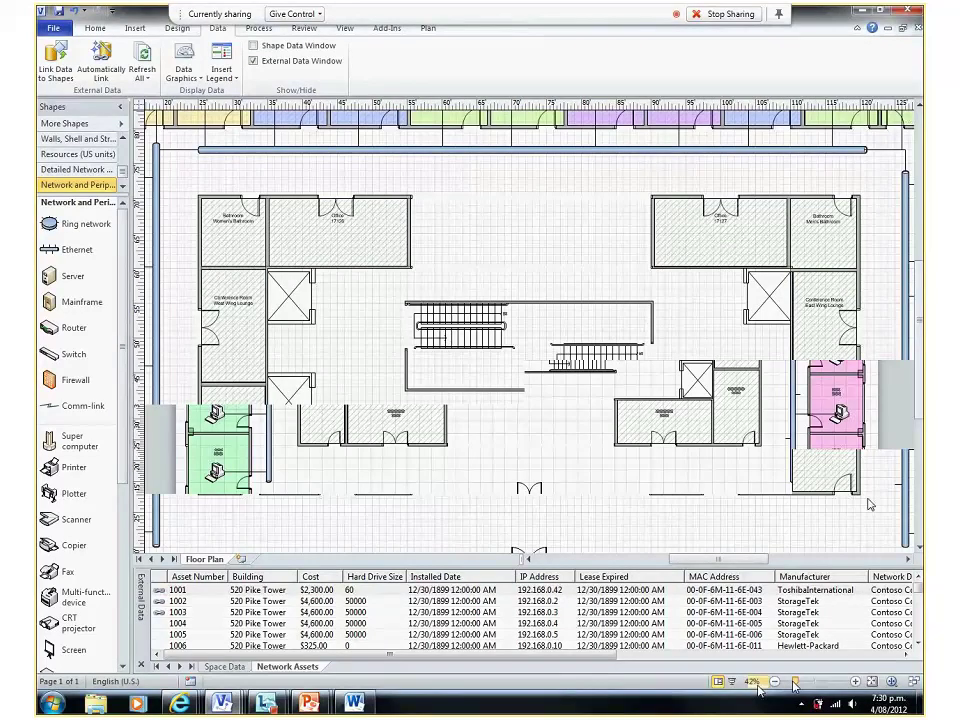
click(774, 681)
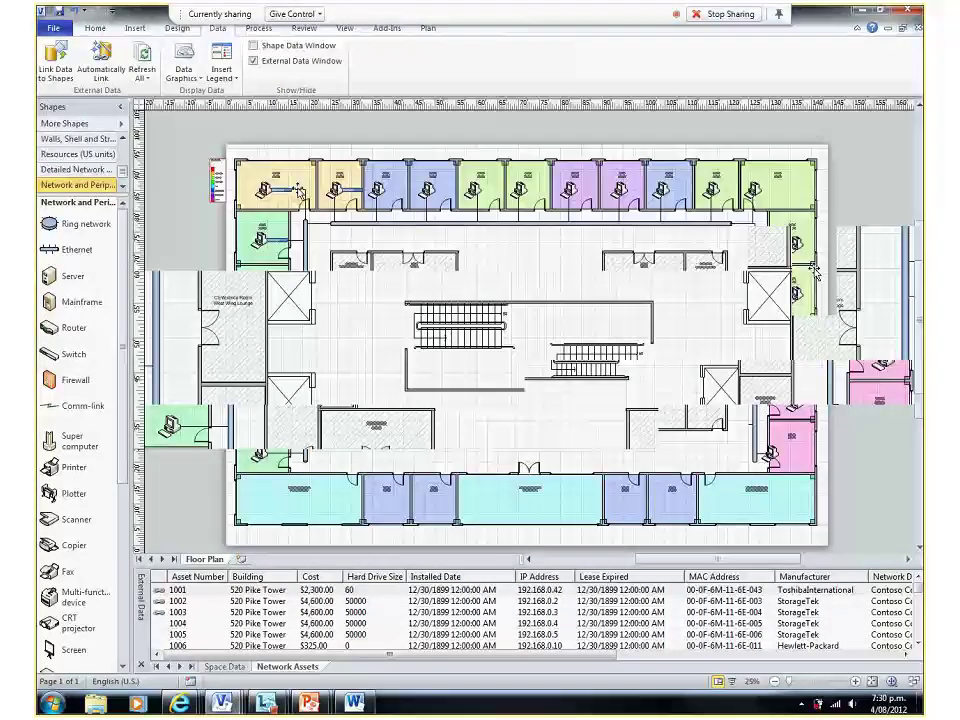
click(797, 684)
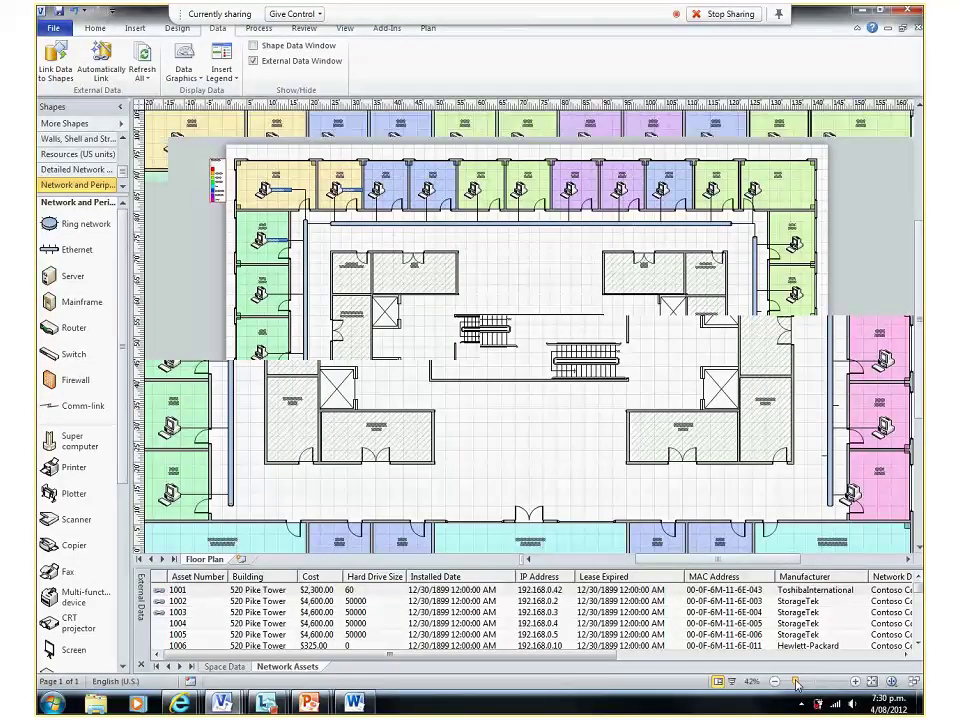
click(799, 682)
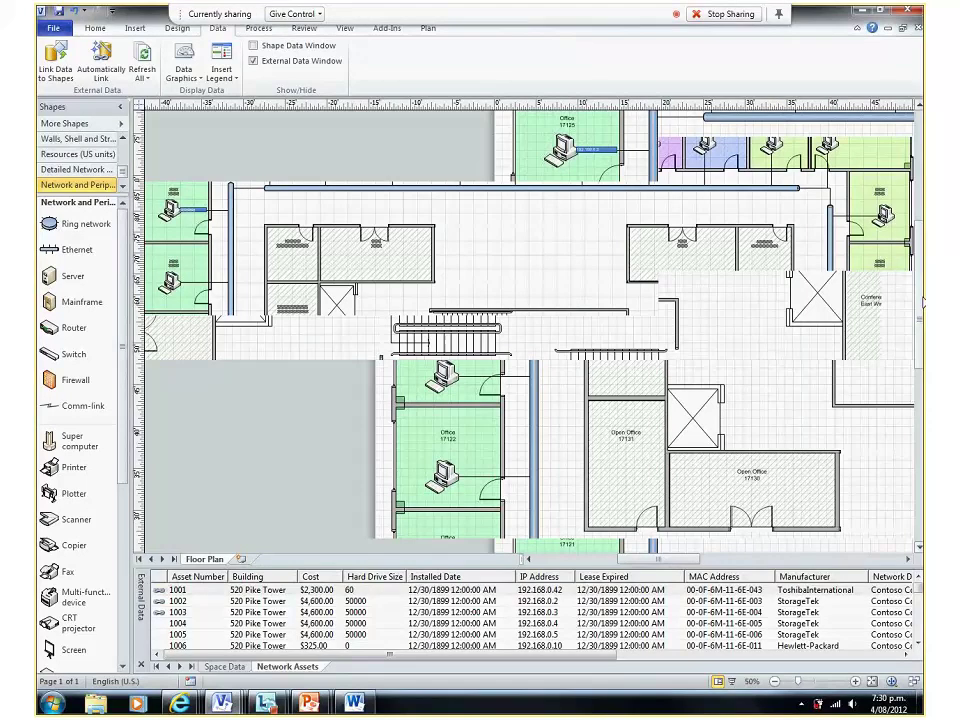
click(799, 683)
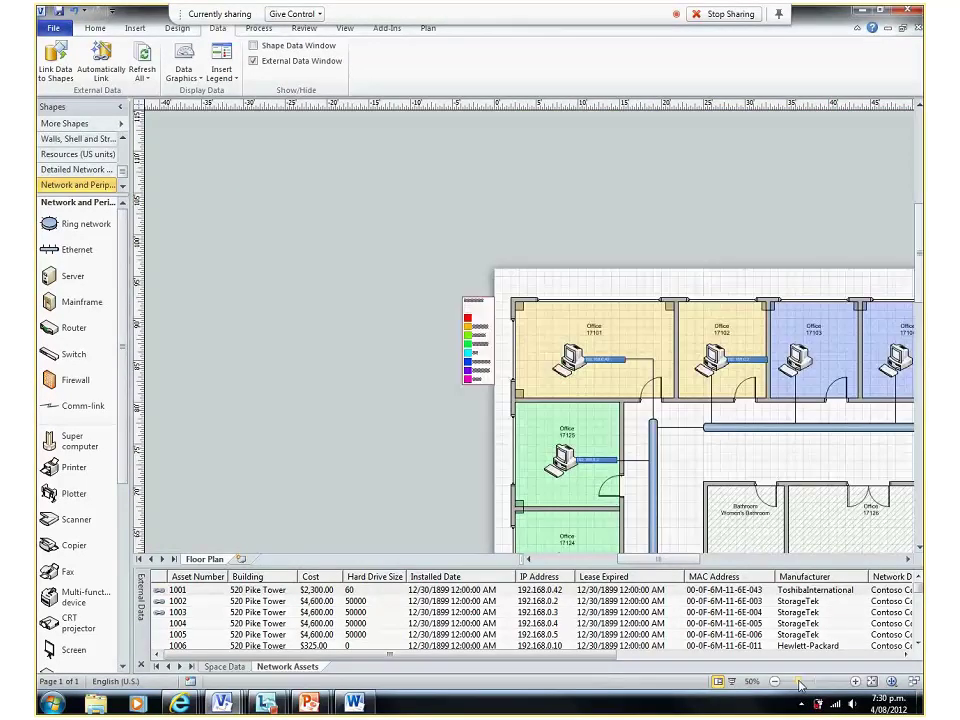
drag(799, 683, 818, 683)
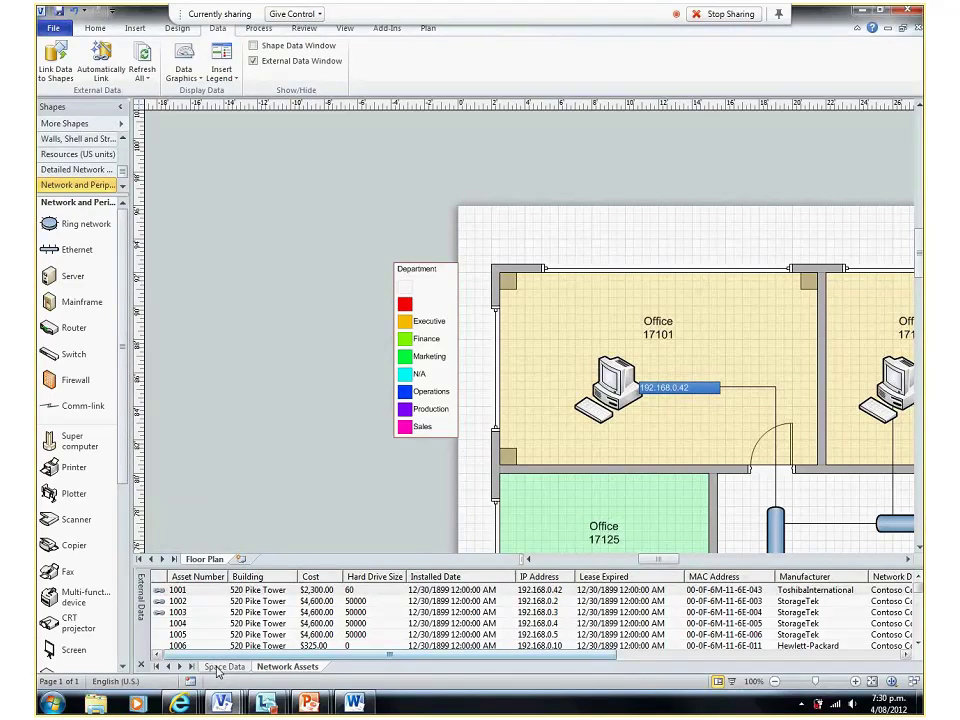
click(221, 667)
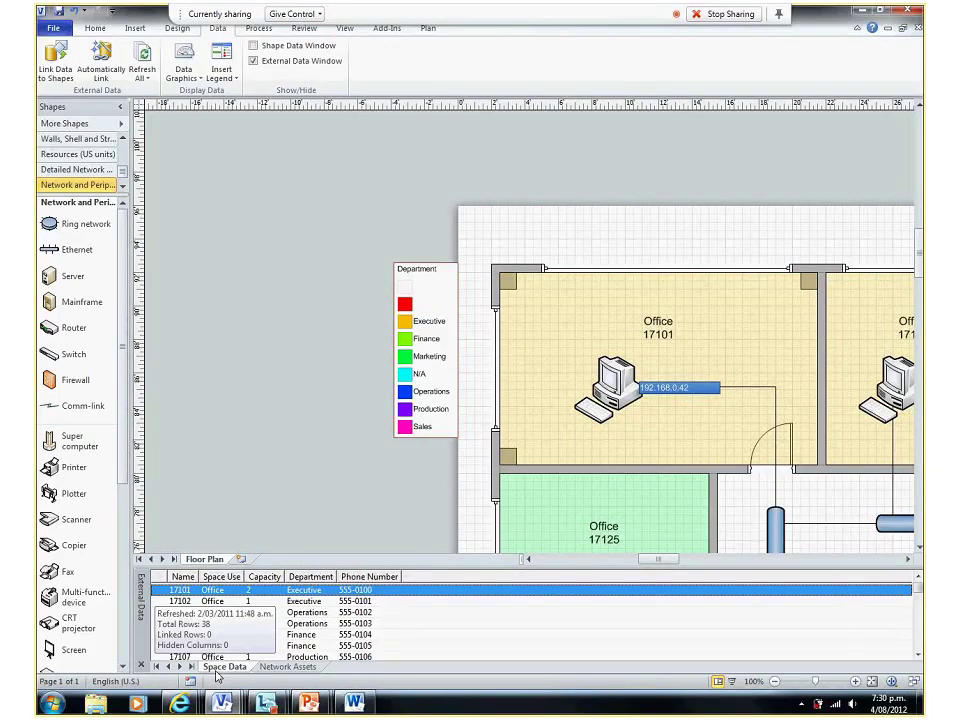
click(287, 667)
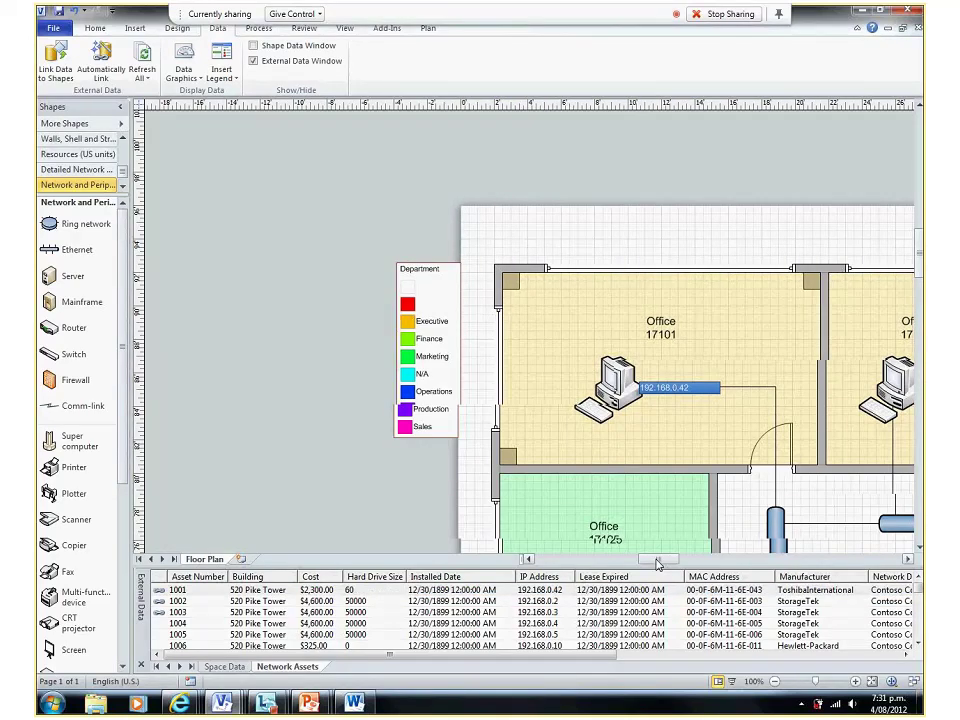
Open the data graphic of the computer in Office 17102 for editing
drag(657, 565, 673, 570)
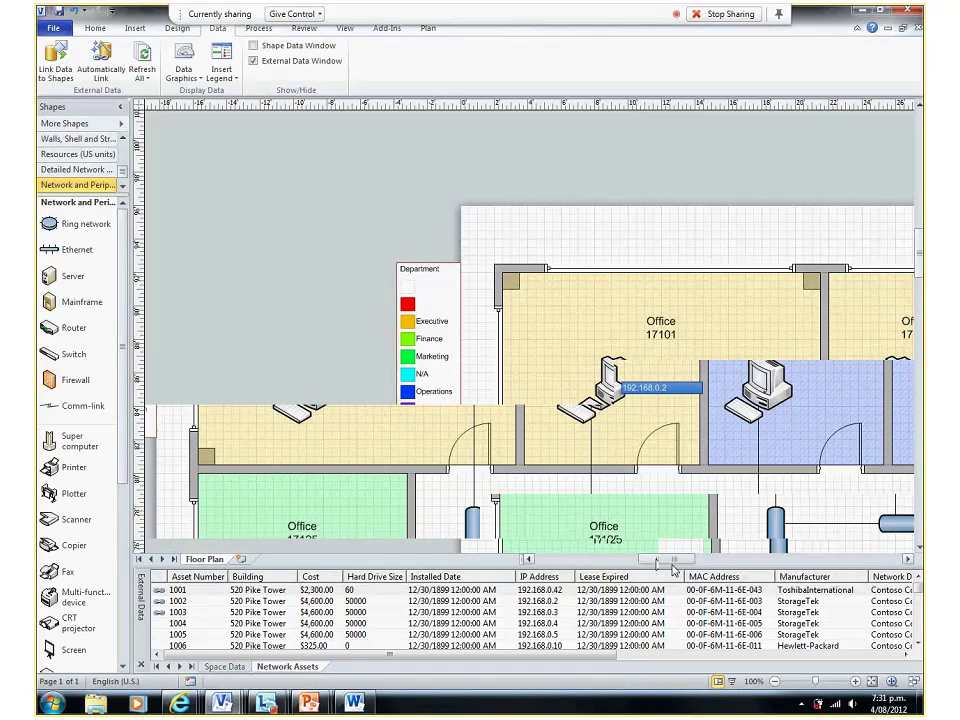
click(598, 388)
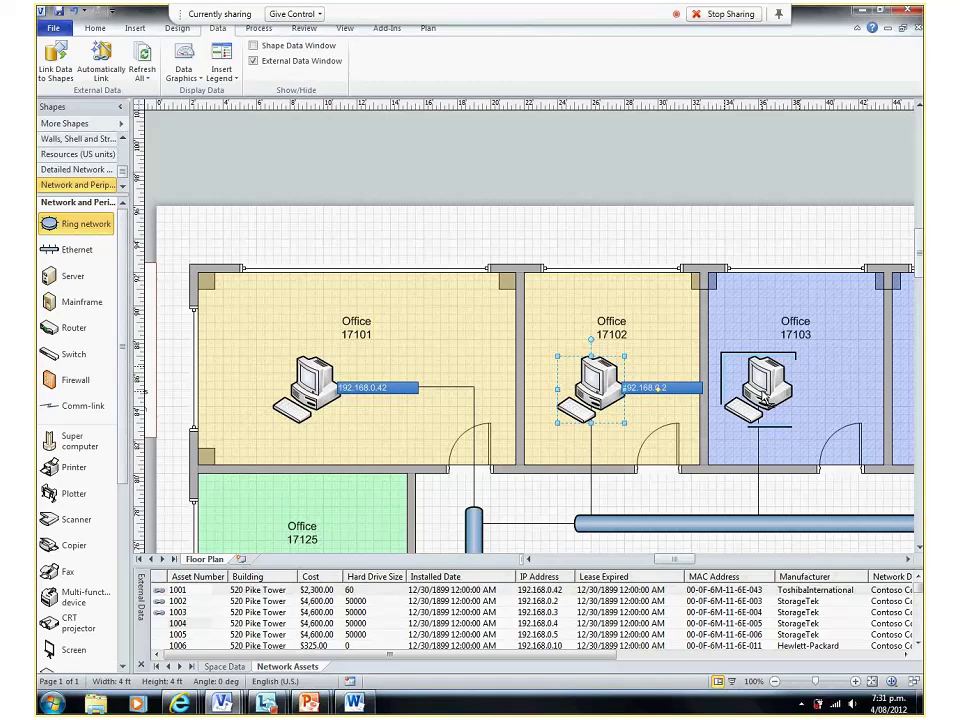
right_click(597, 386)
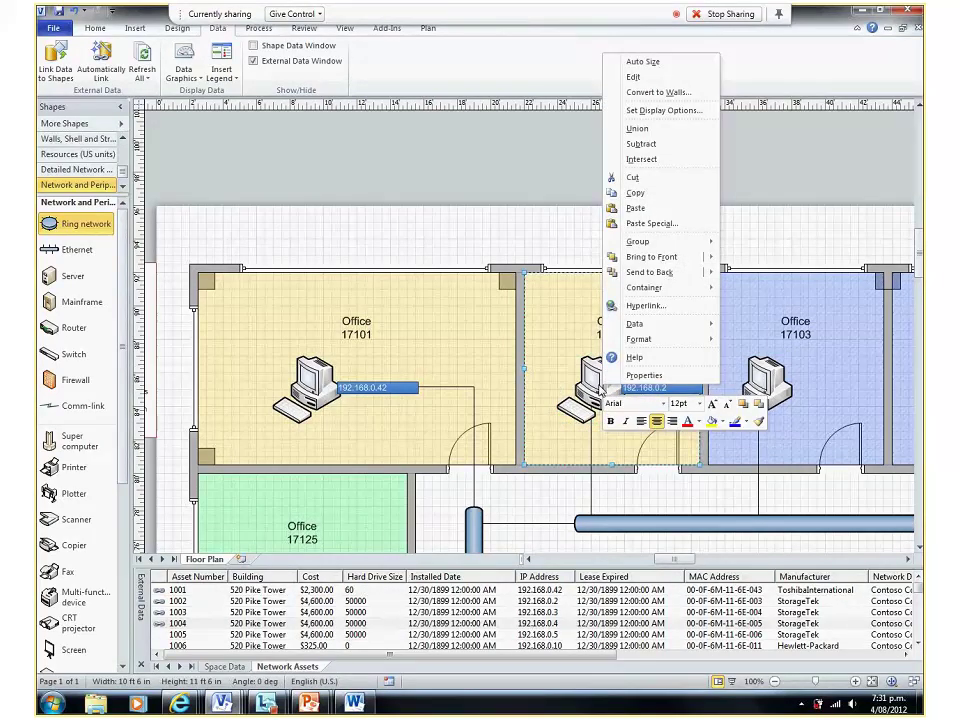
key(Escape)
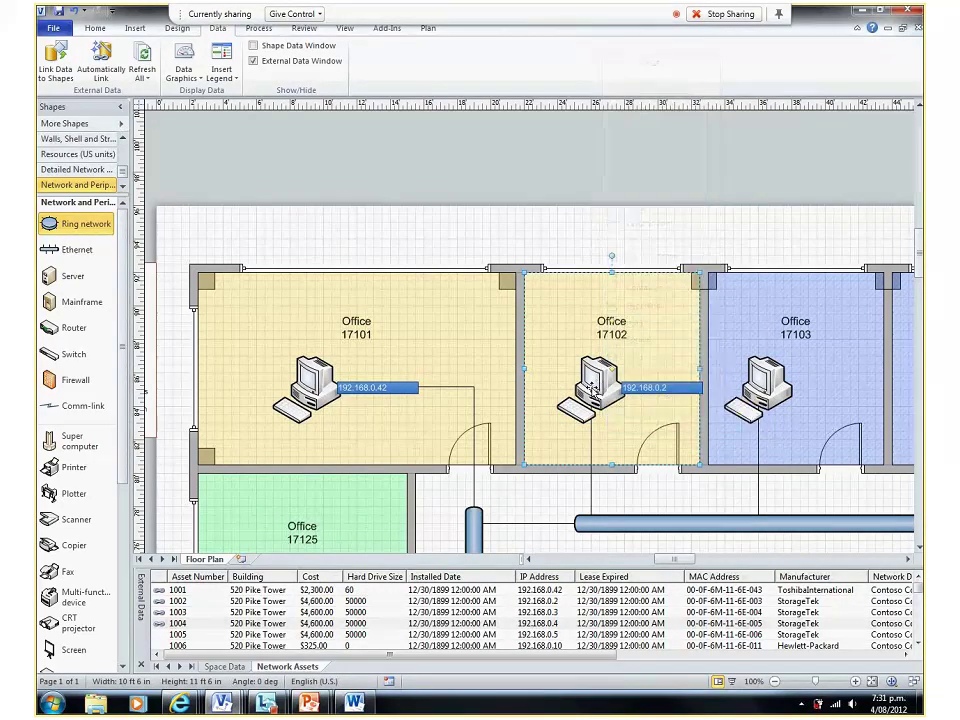
right_click(597, 389)
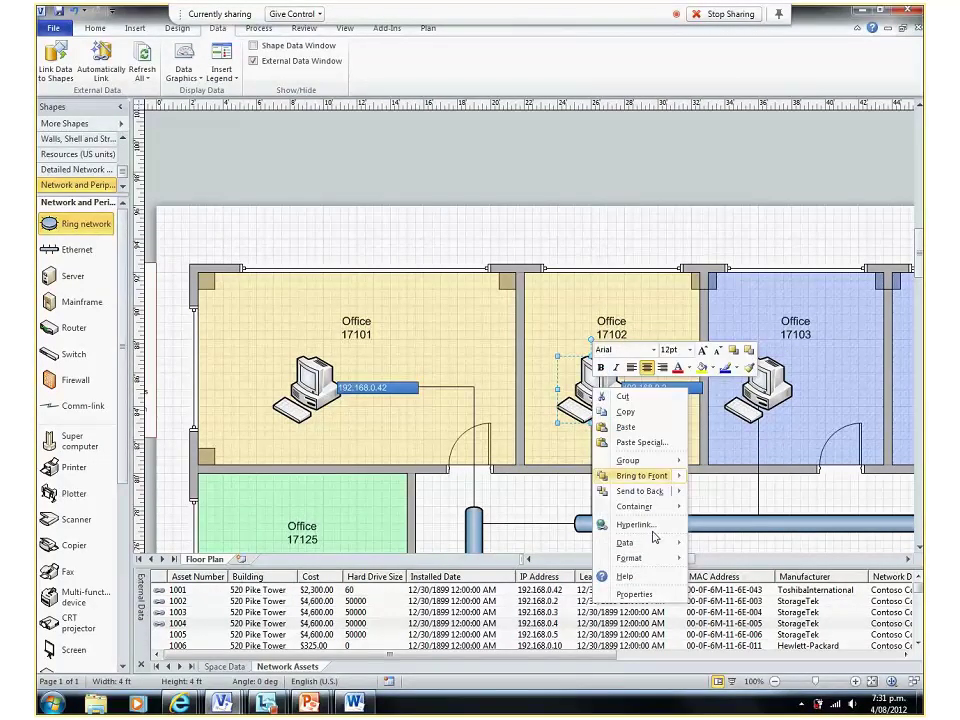
mouse_move(630, 542)
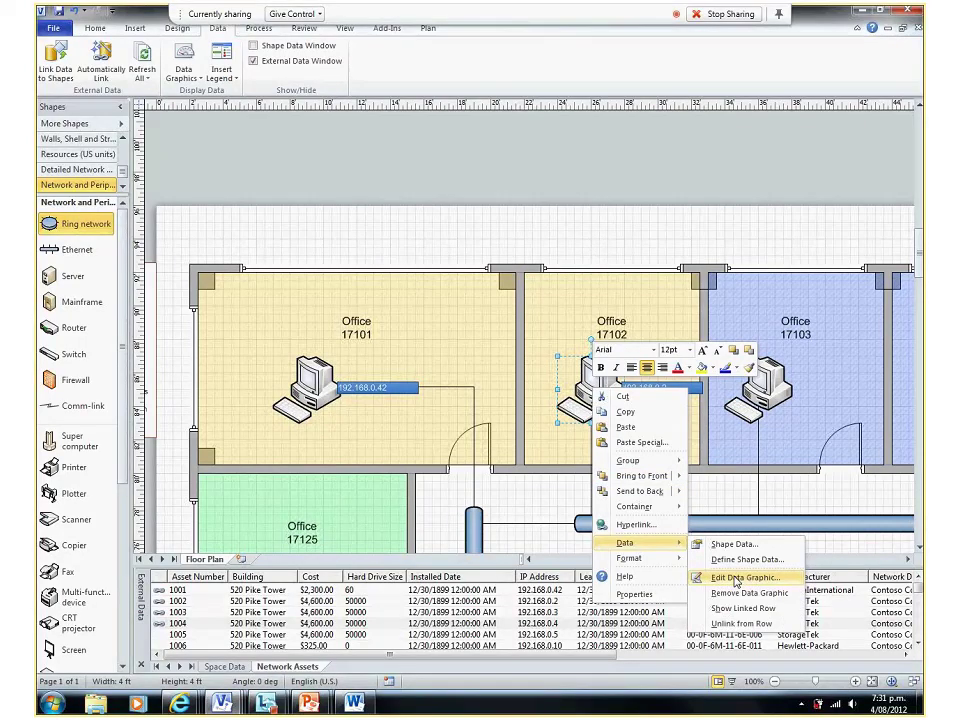
click(737, 578)
Add the Manufacturer field as a Bubble callout text item at the default position, for all shapes with this data graphic
click(146, 247)
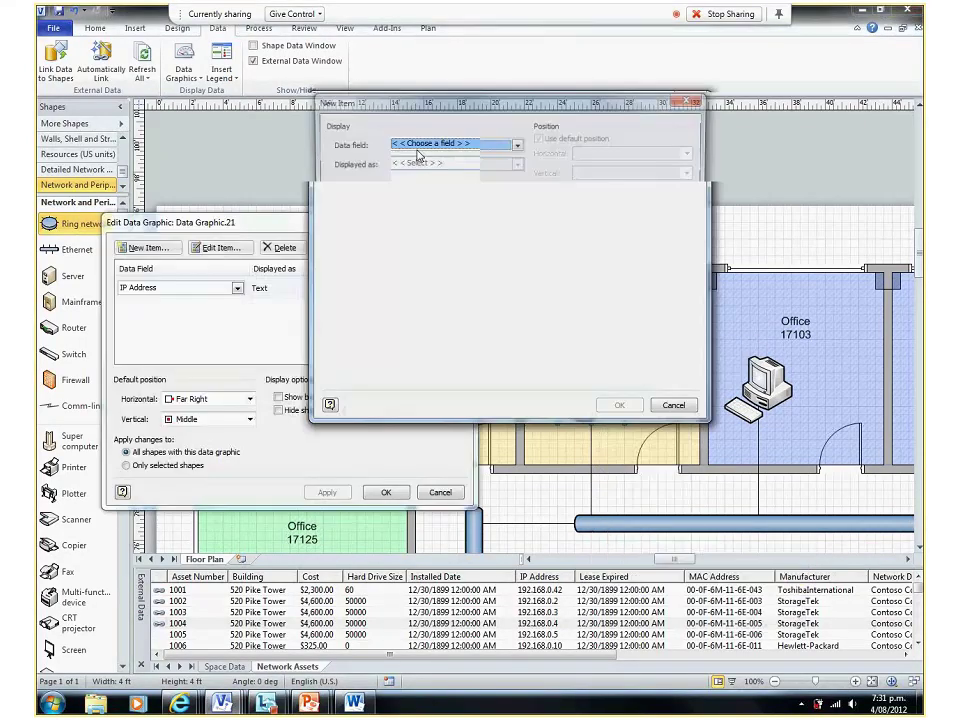
click(416, 149)
scroll(430, 185, down, 3)
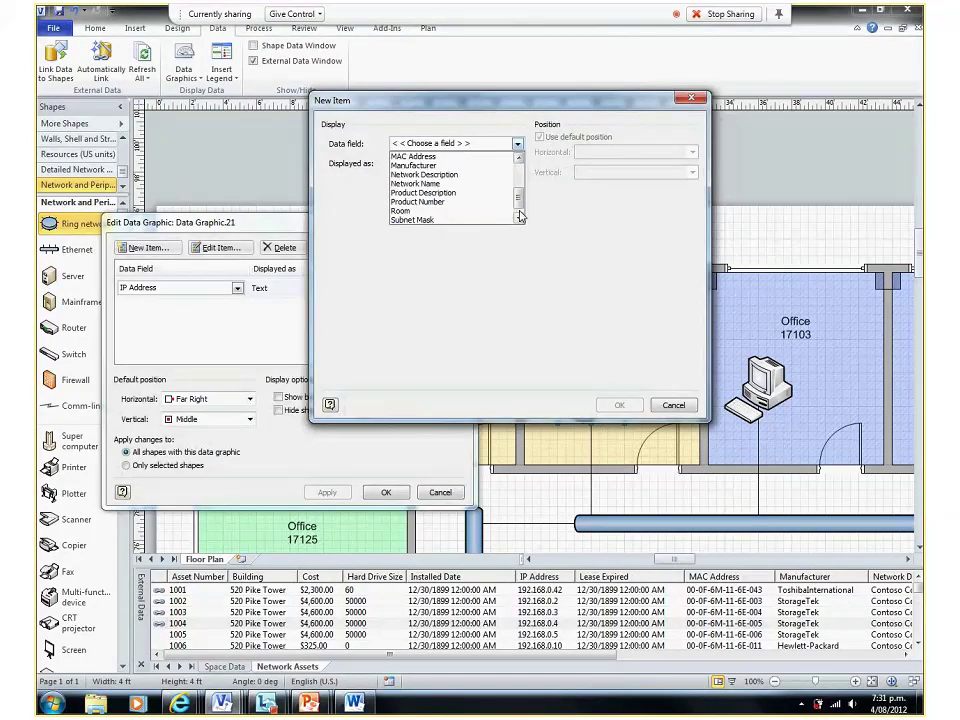
click(432, 163)
click(435, 165)
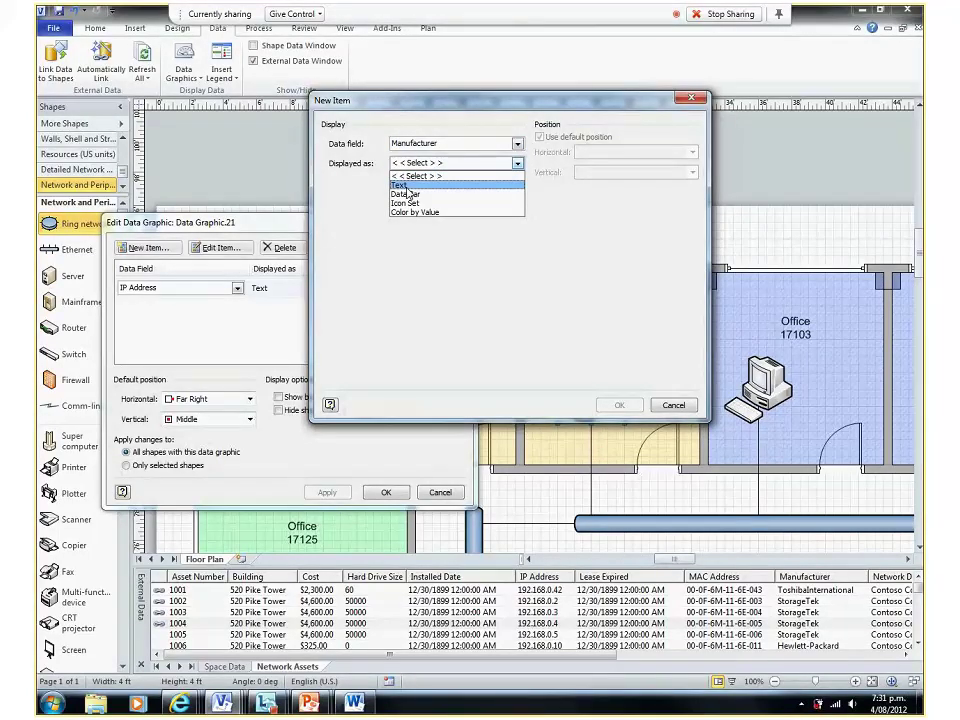
click(404, 186)
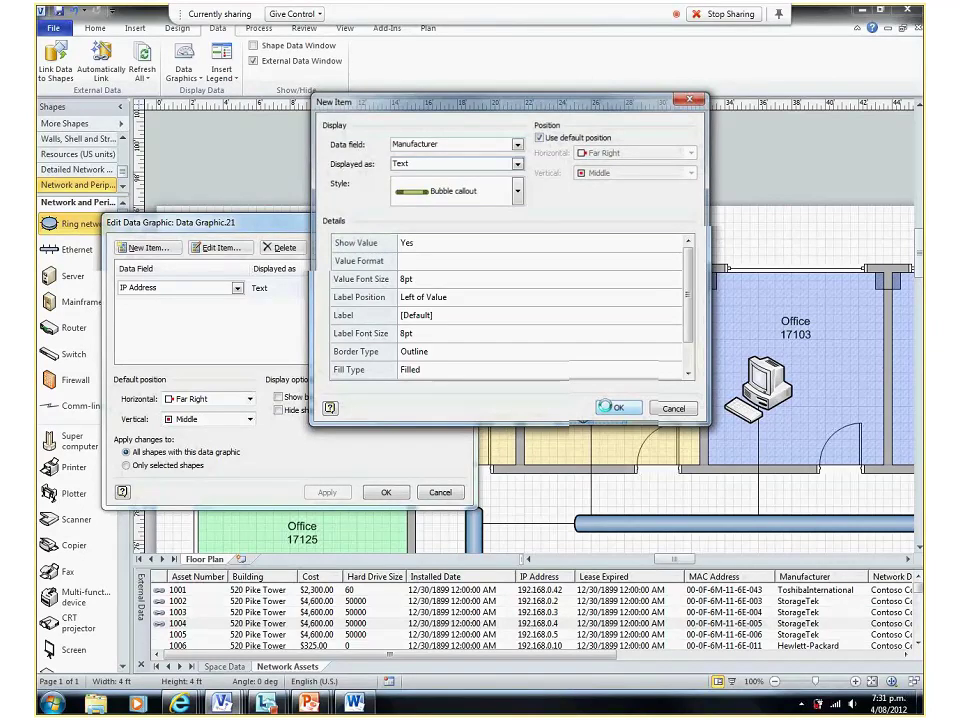
click(607, 408)
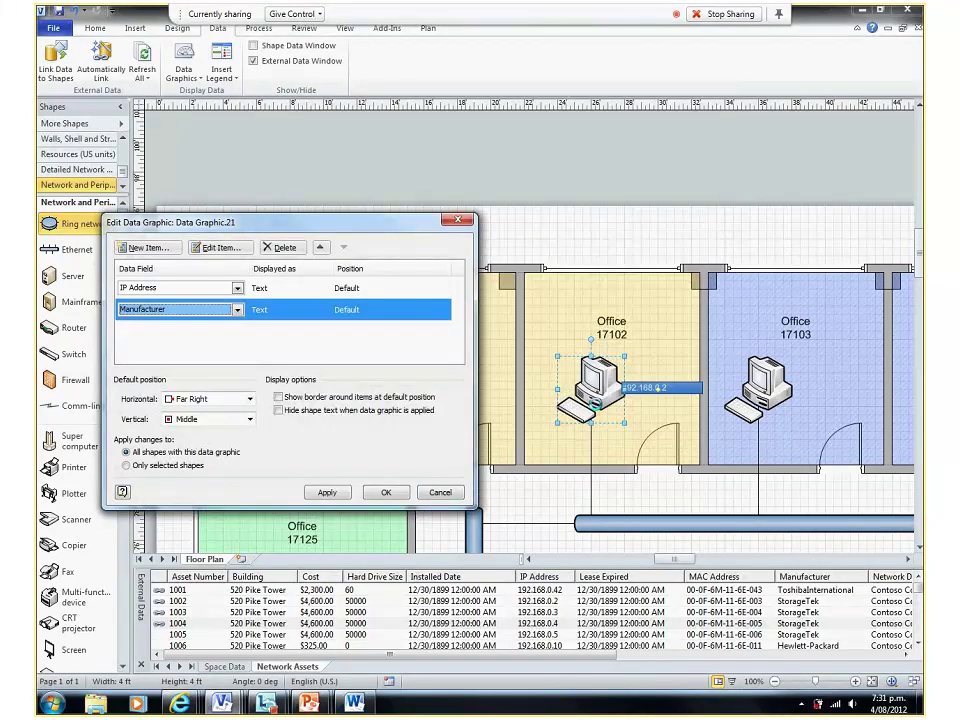
click(326, 494)
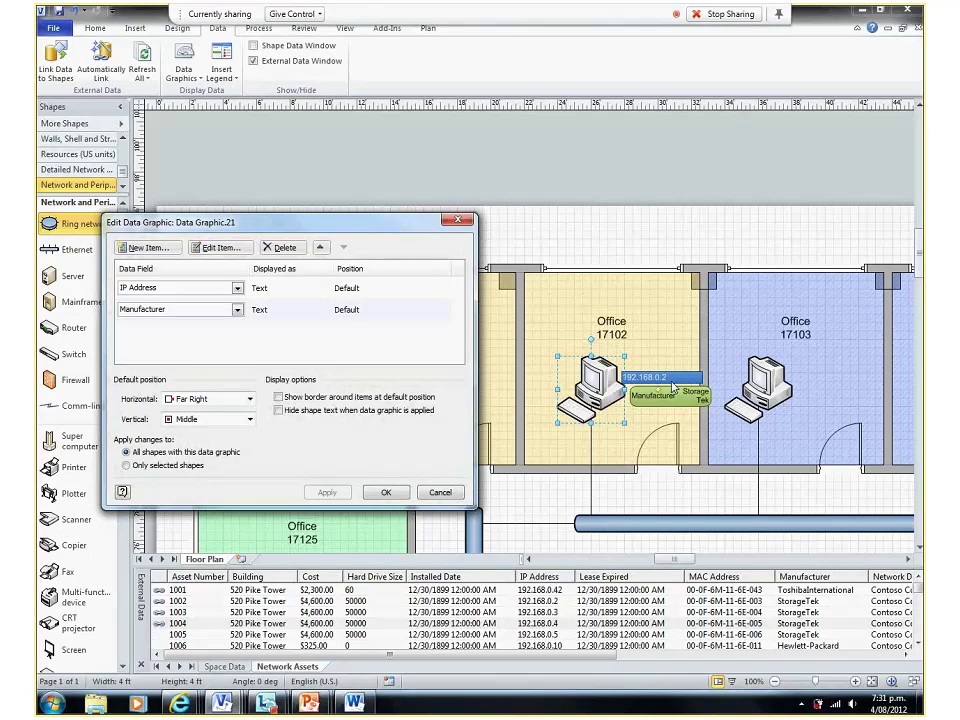
click(383, 492)
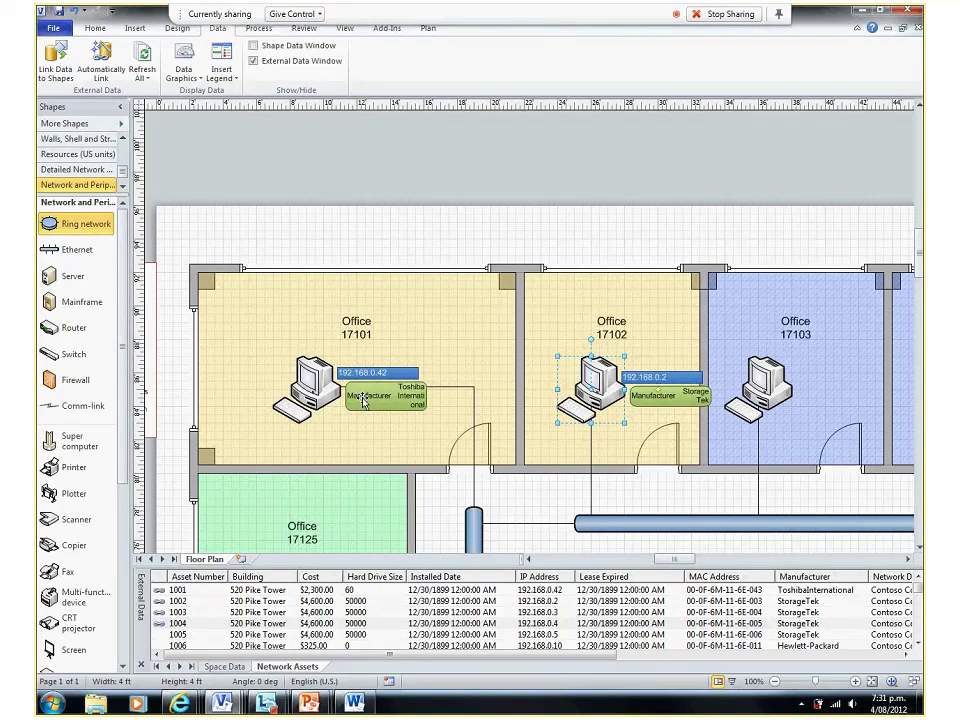
Review the last refresh times of the Space Data and Network Assets sources without refreshing them
click(142, 74)
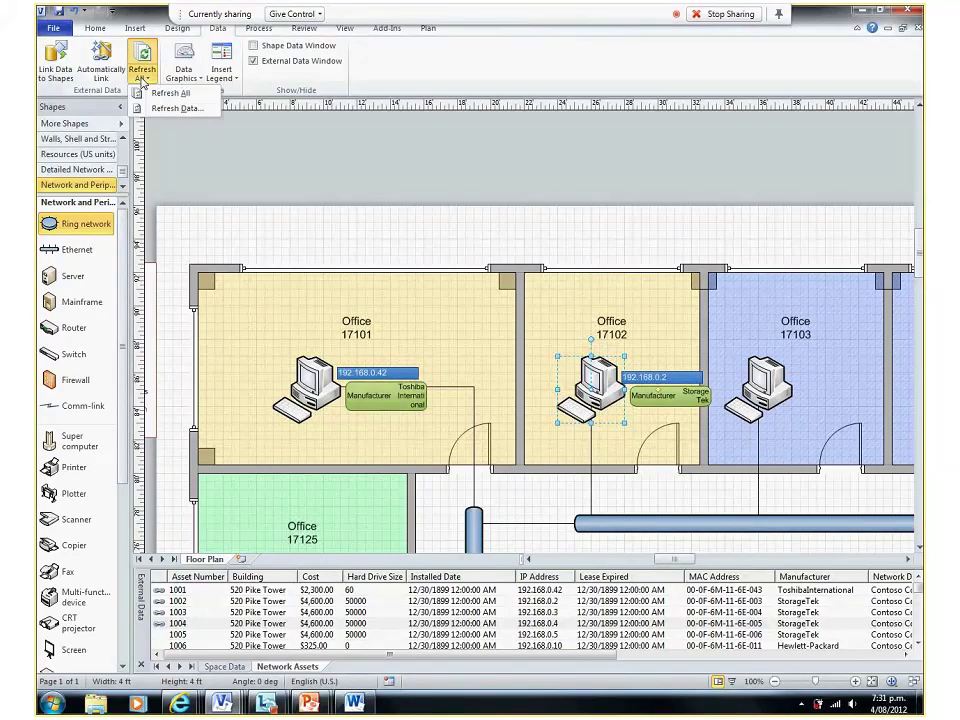
click(172, 108)
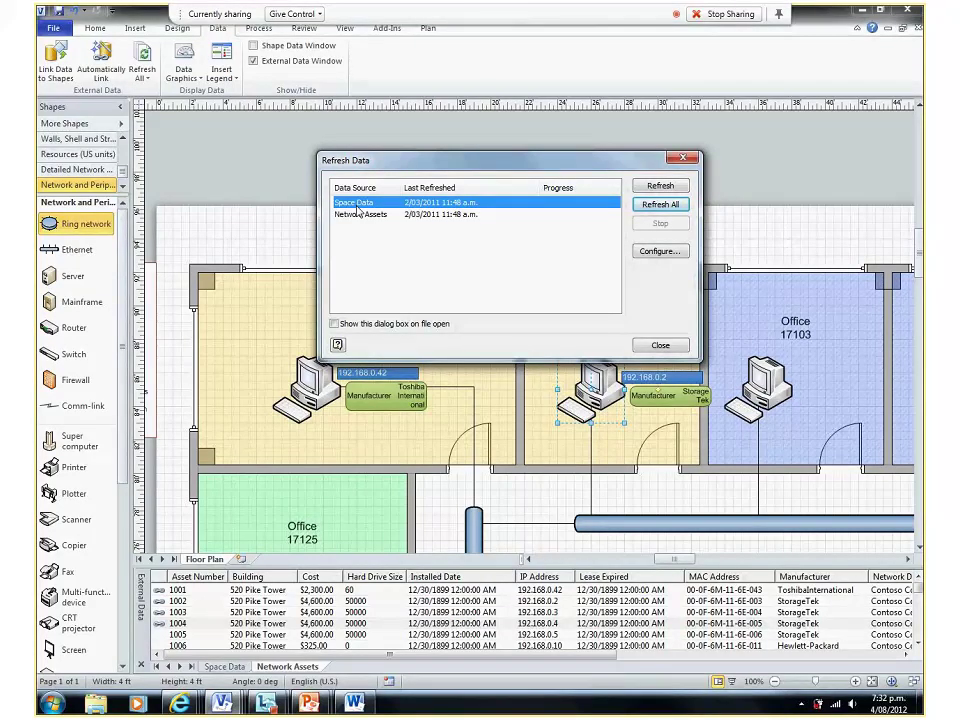
click(656, 345)
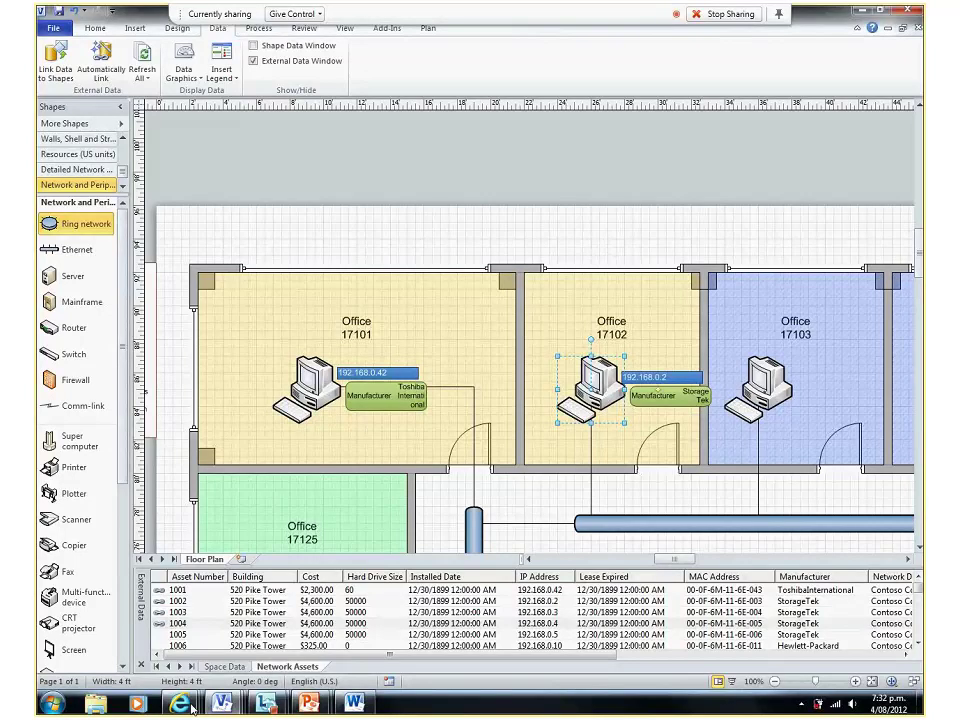
Switch to the SEAfloorPlan drawing
mouse_move(179, 703)
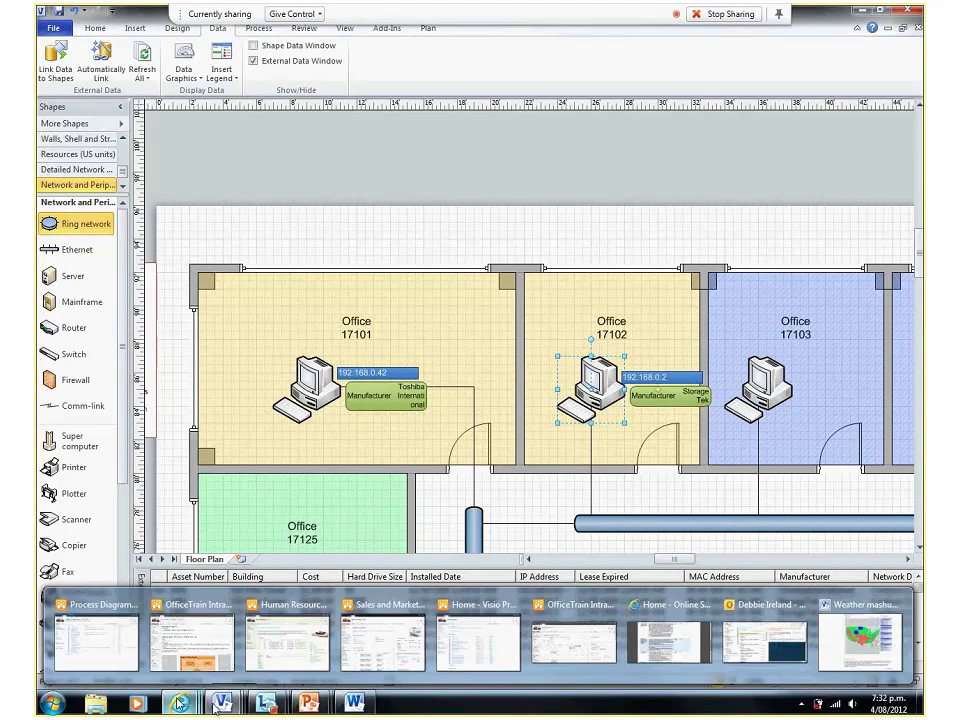
mouse_move(218, 708)
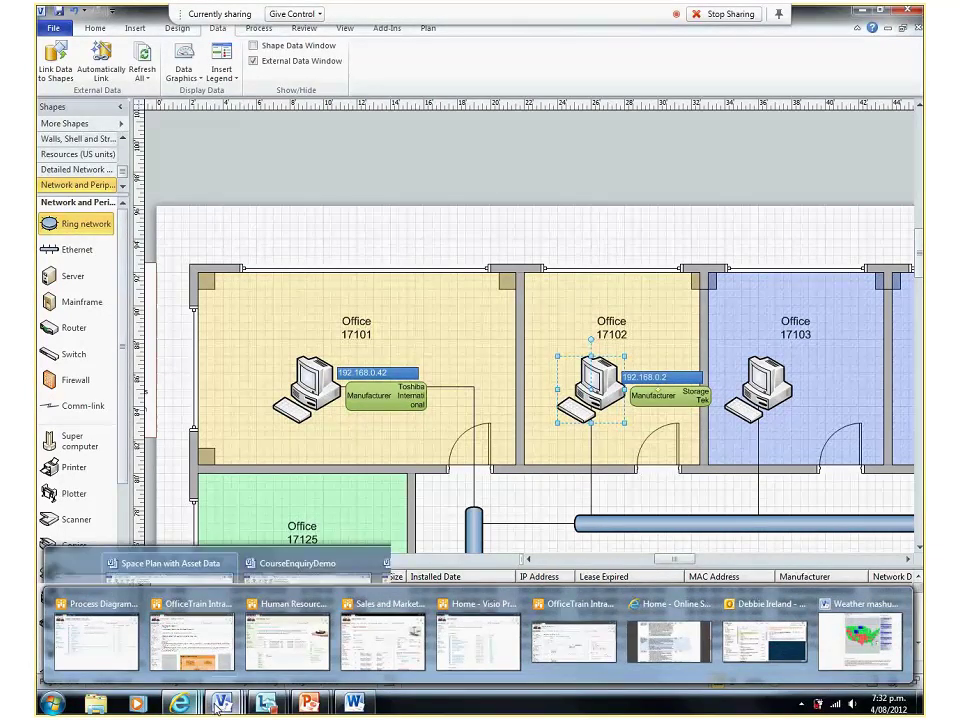
mouse_move(561, 585)
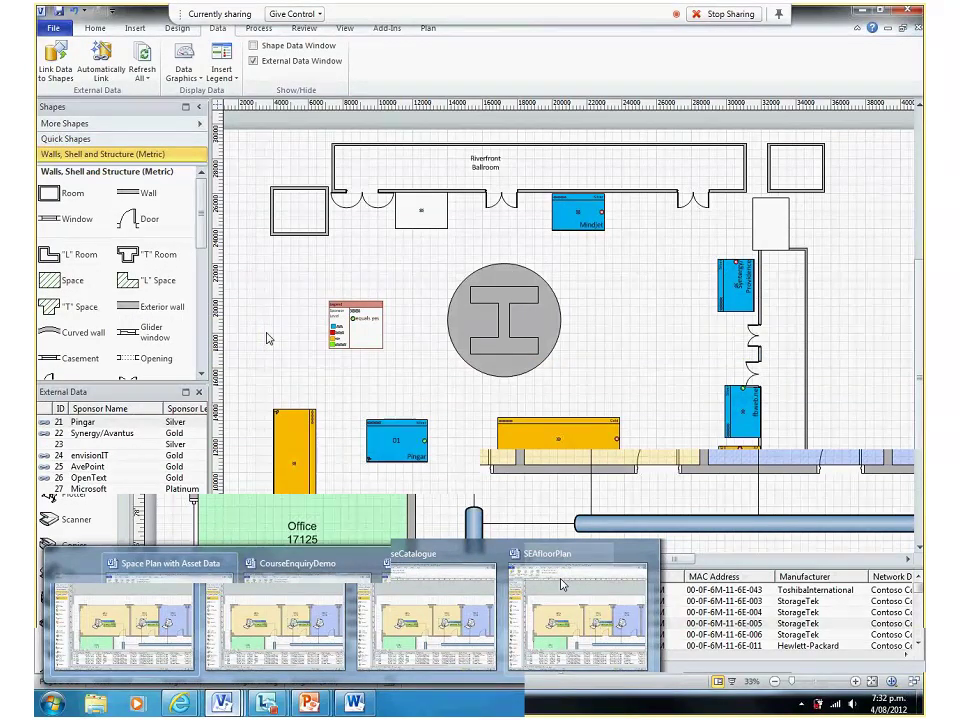
click(561, 585)
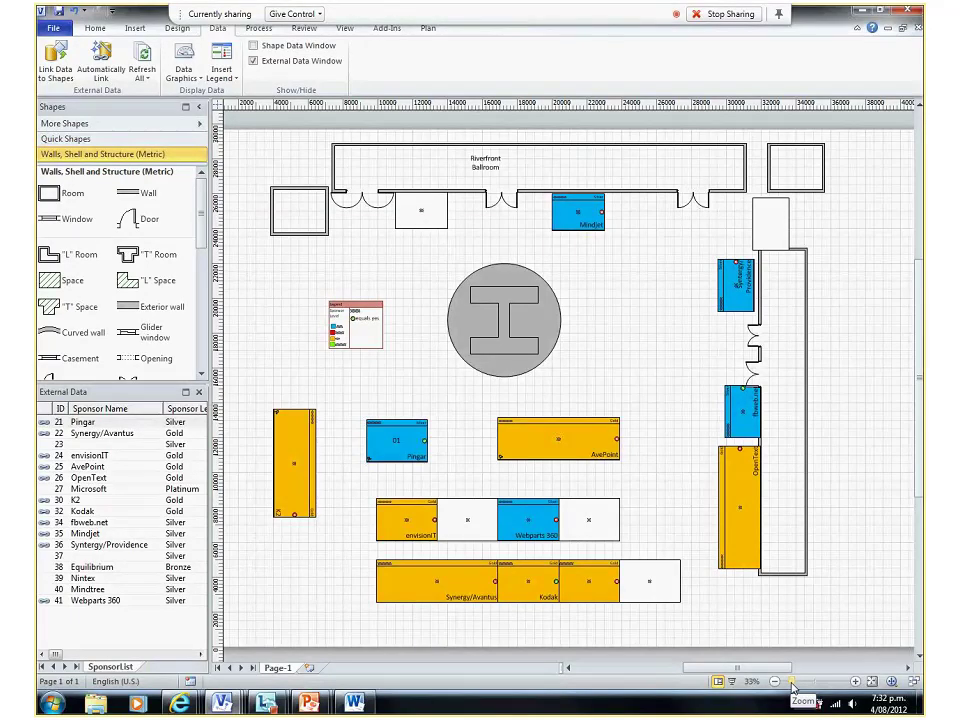
Examine the Pingar, AvePoint and fbweb.net booths against the SponsorList external data and the sponsor level legend
drag(792, 686, 797, 688)
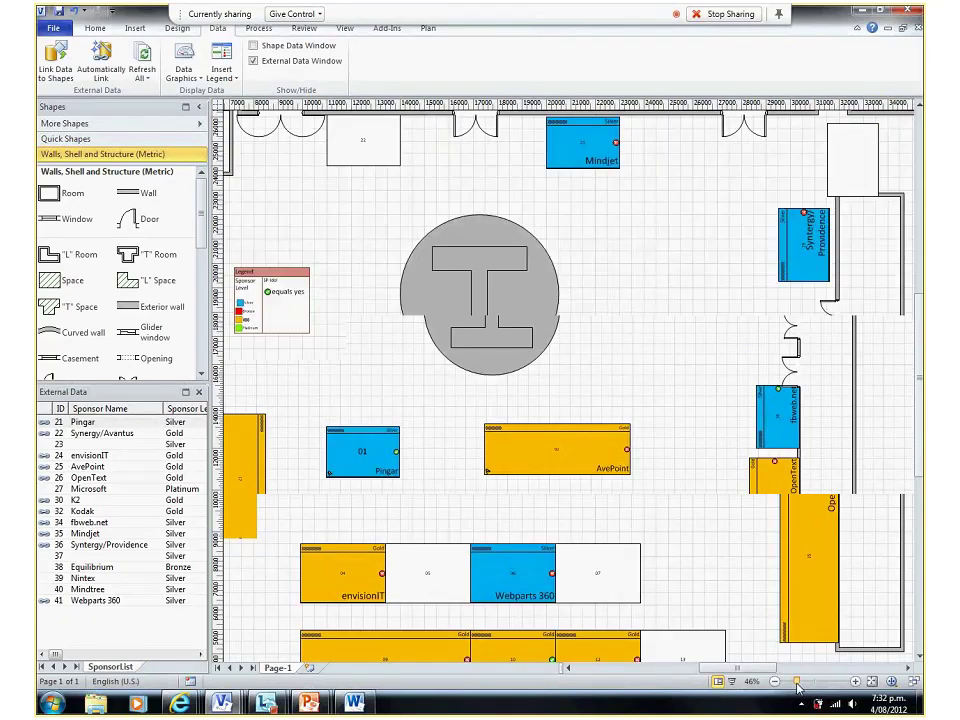
click(86, 425)
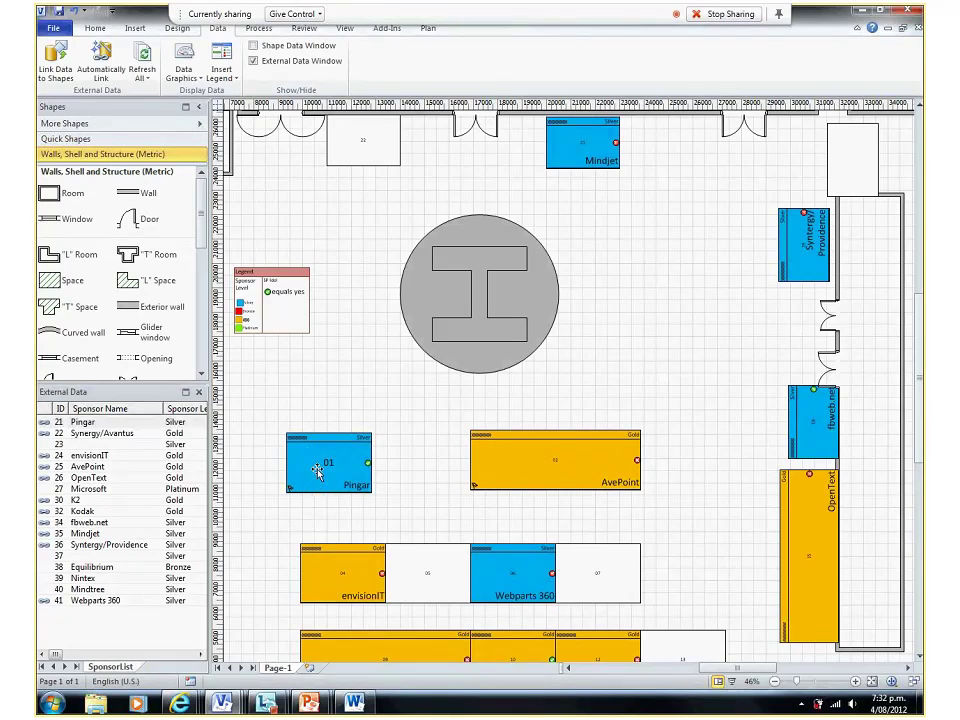
click(317, 466)
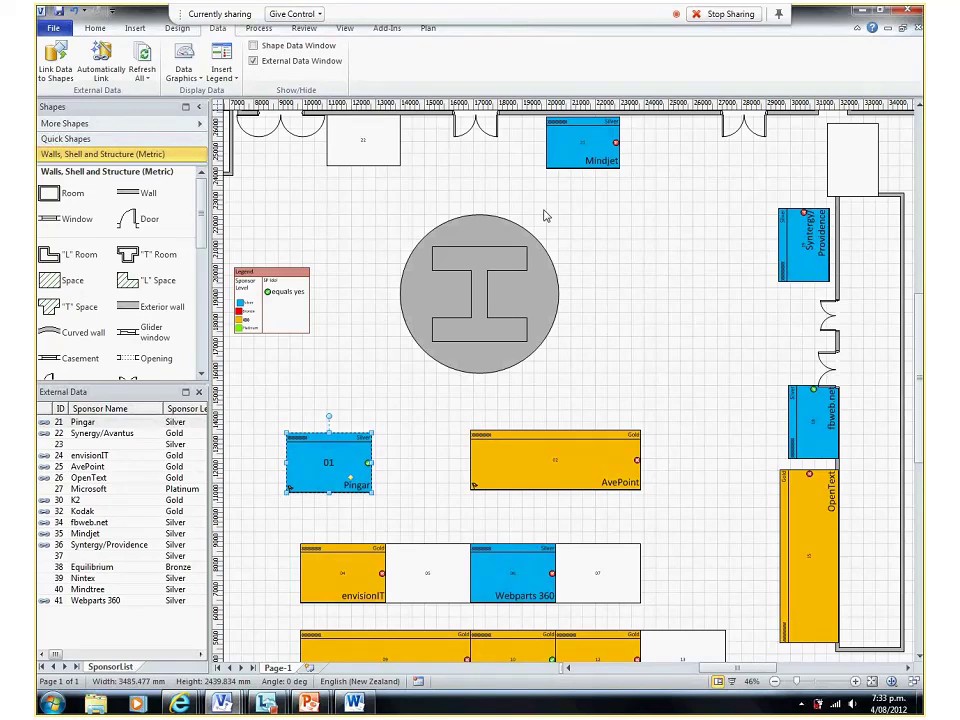
key(Escape)
click(320, 463)
click(553, 463)
click(824, 428)
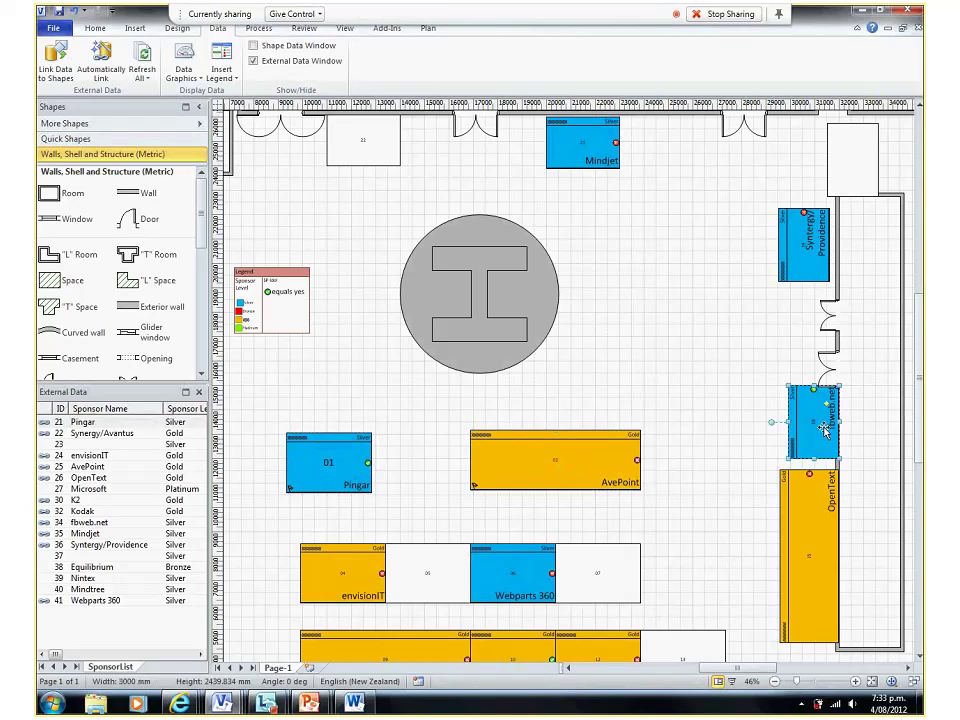
click(321, 467)
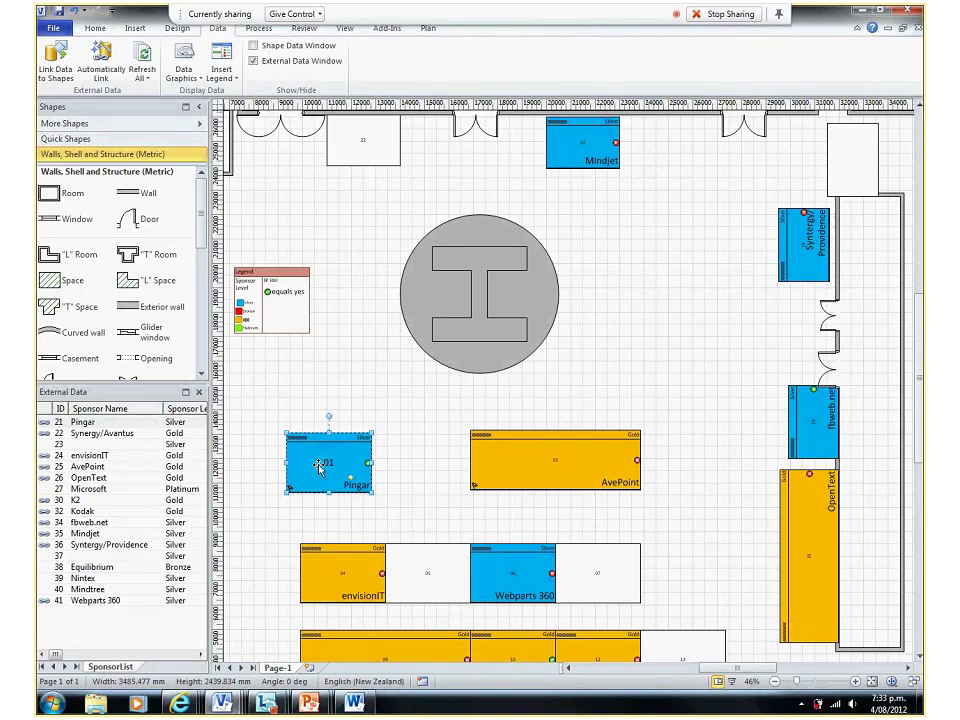
click(572, 474)
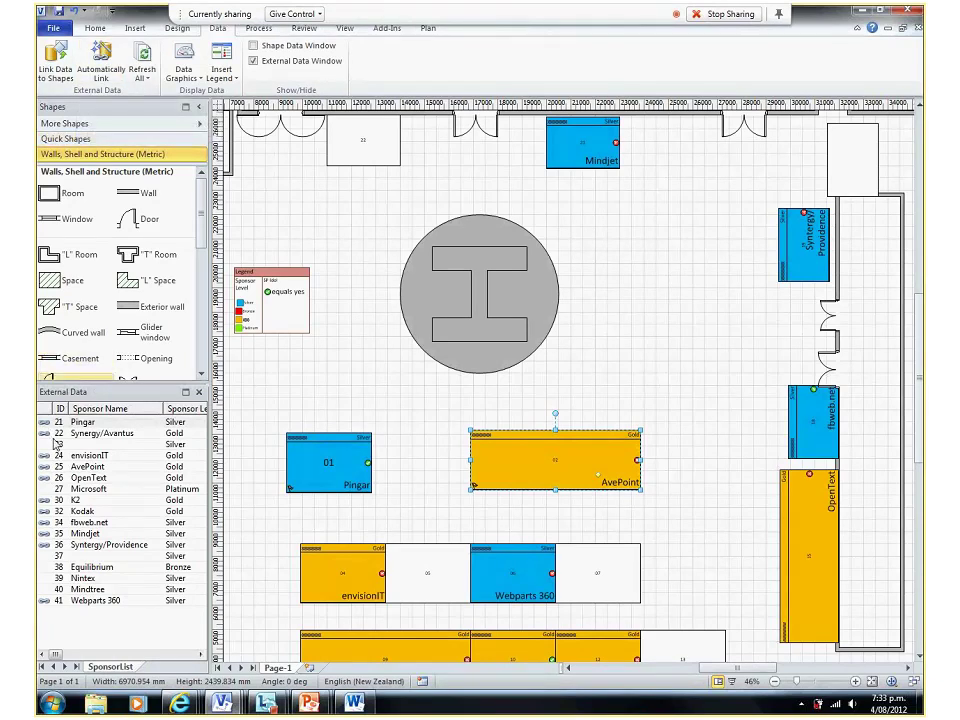
Review how automatic linking matches the SEA Booth column to the Data 1 field for the Pingar booth, and leave without linking
click(329, 472)
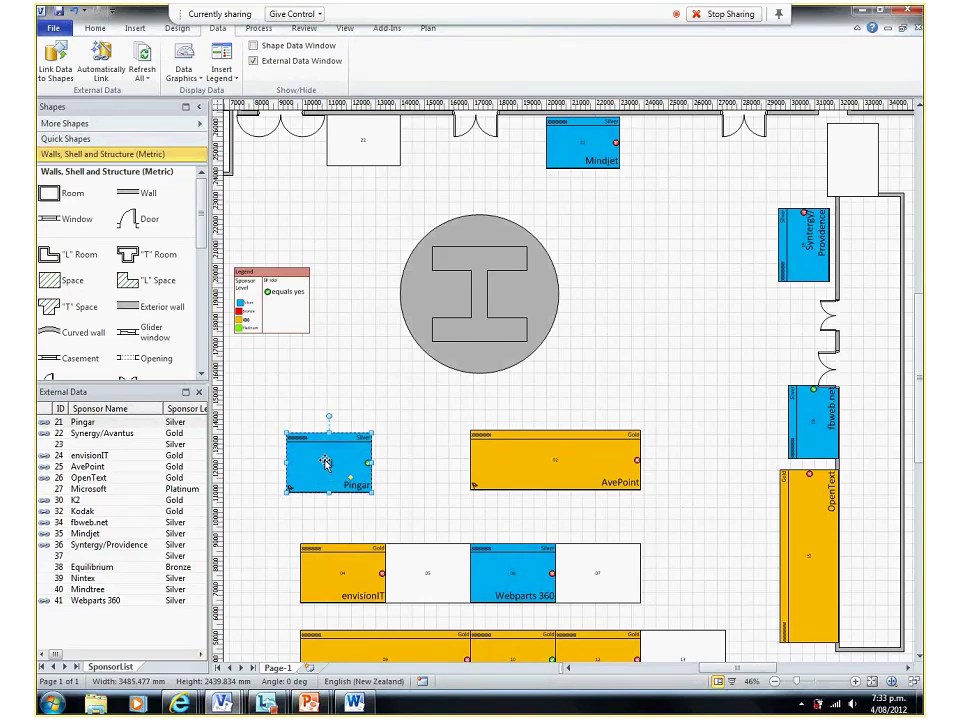
click(101, 58)
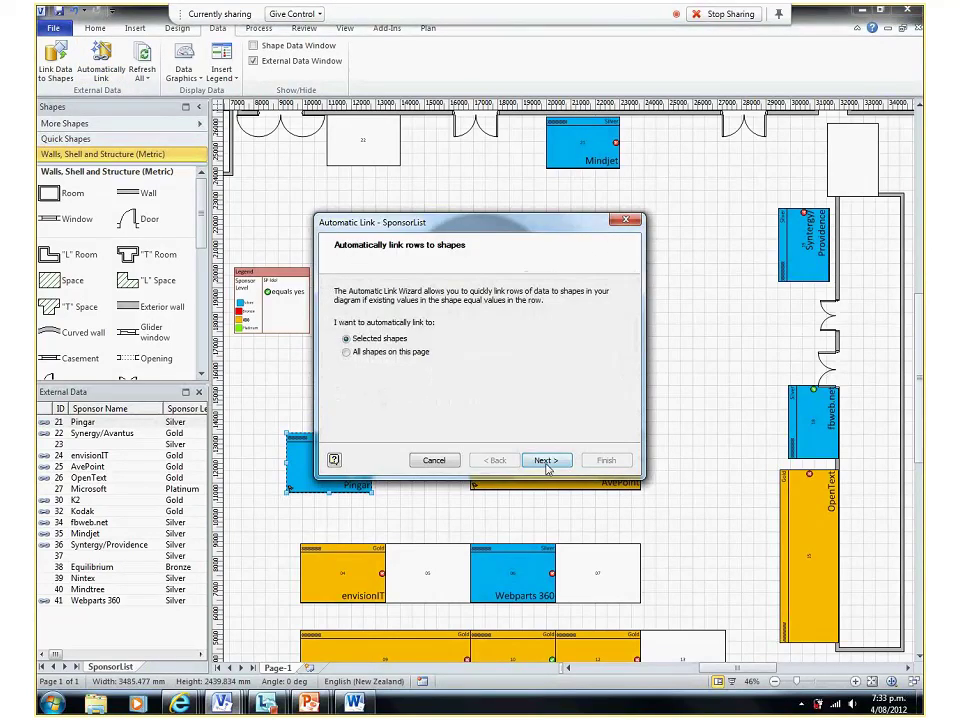
click(545, 462)
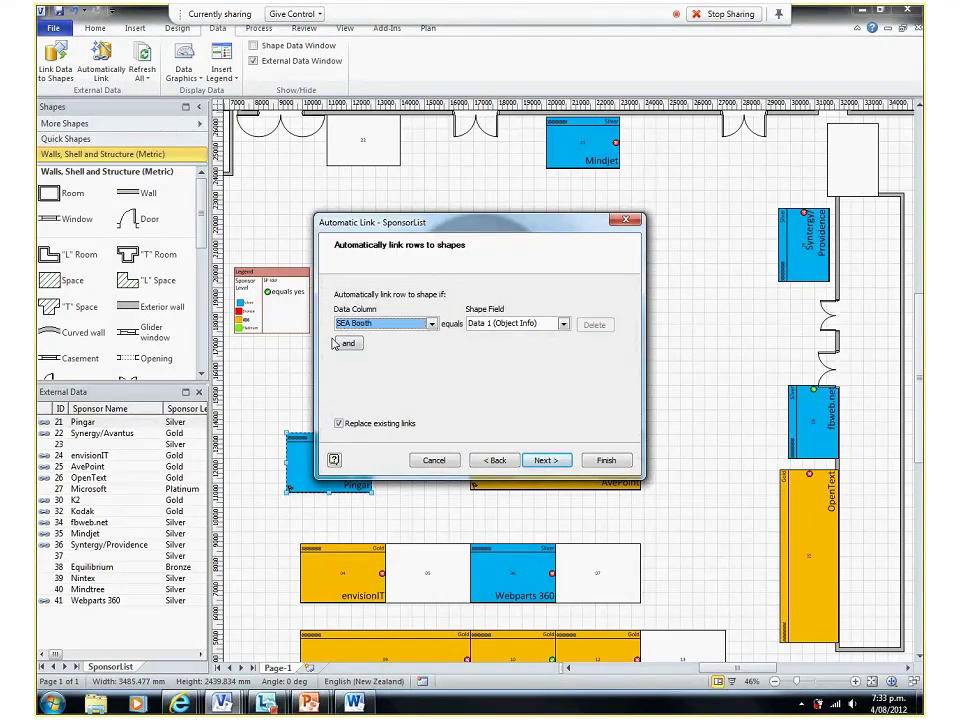
click(435, 463)
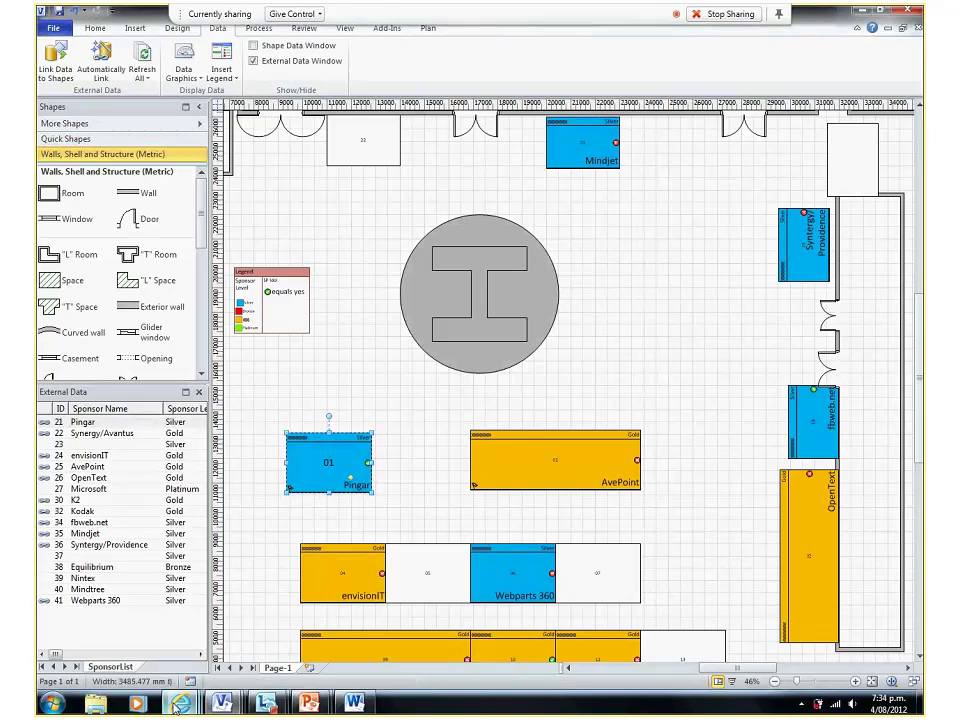
Switch to Internet Explorer and open the Human Resources site's Organisation Overview page to view its embedded office diagram
mouse_move(178, 706)
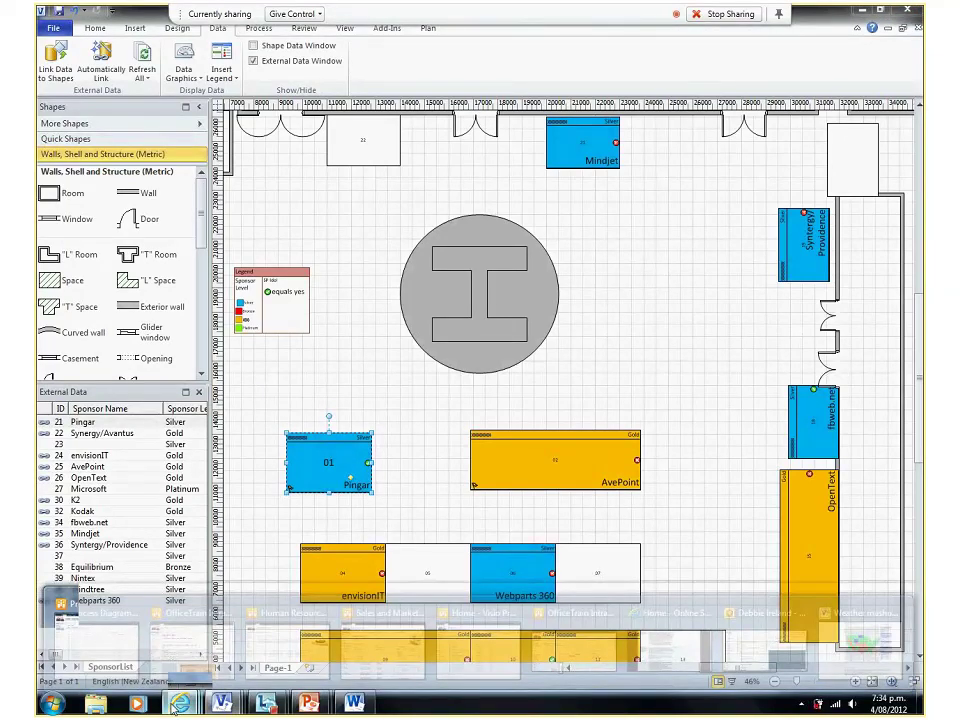
mouse_move(474, 649)
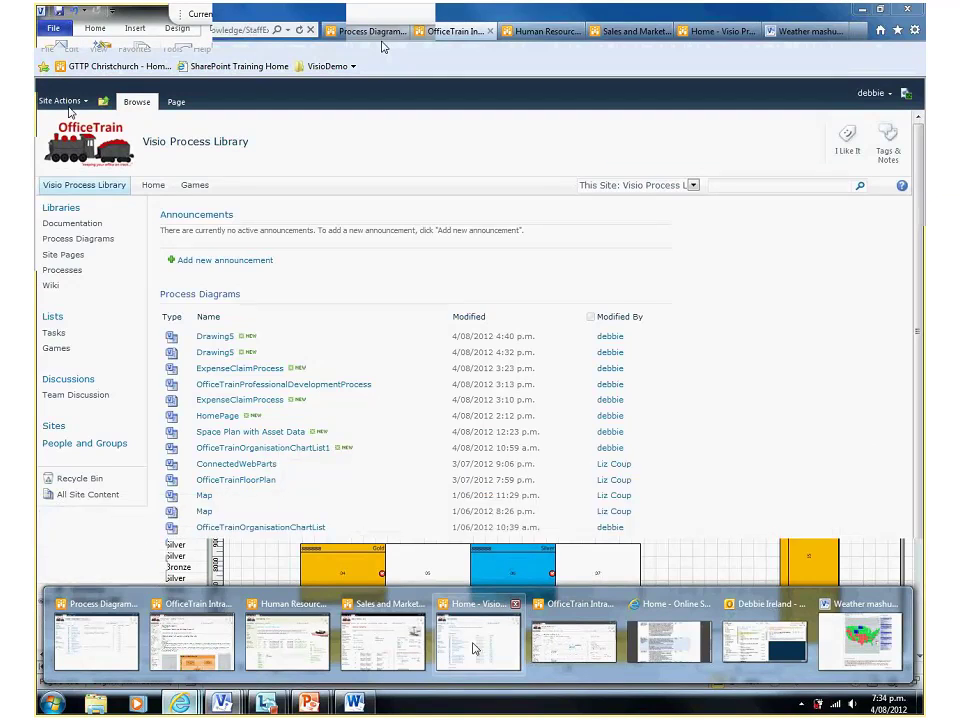
click(474, 649)
click(535, 33)
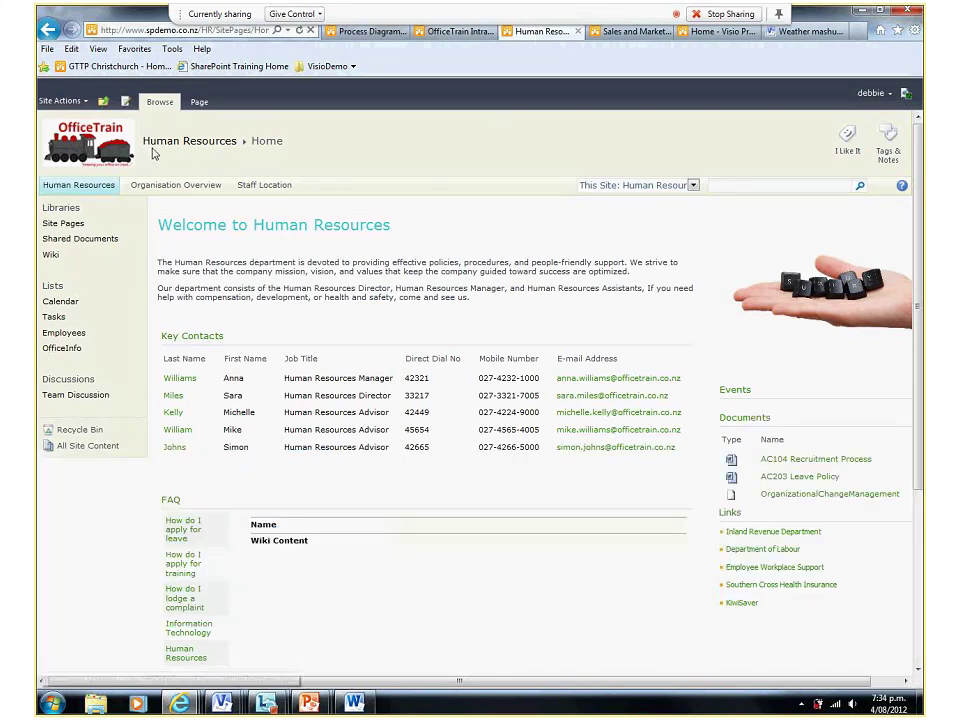
click(176, 188)
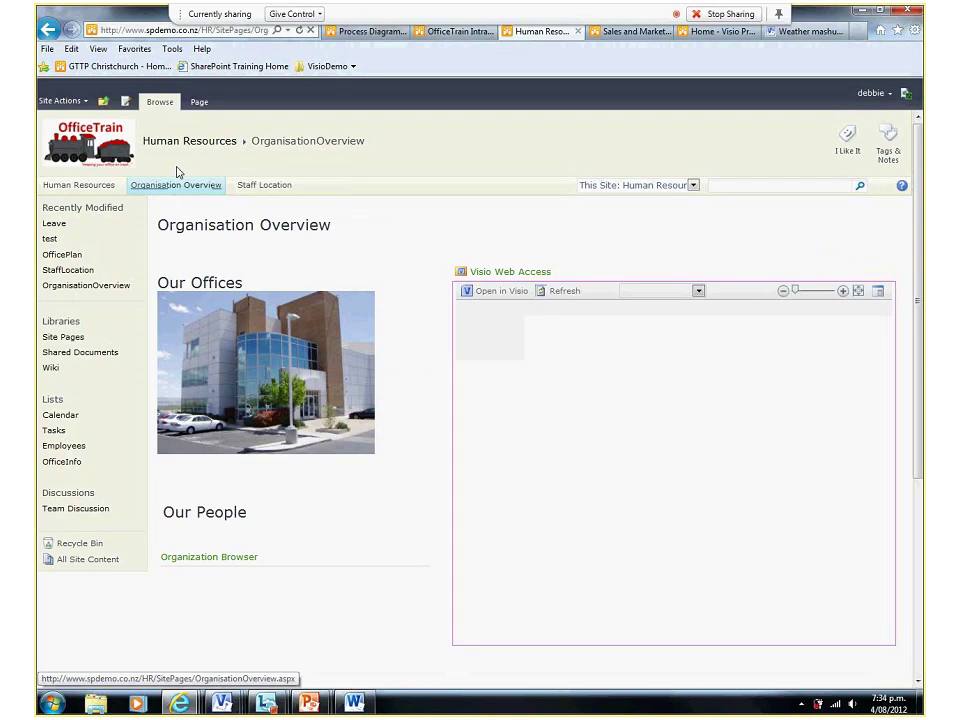
click(843, 291)
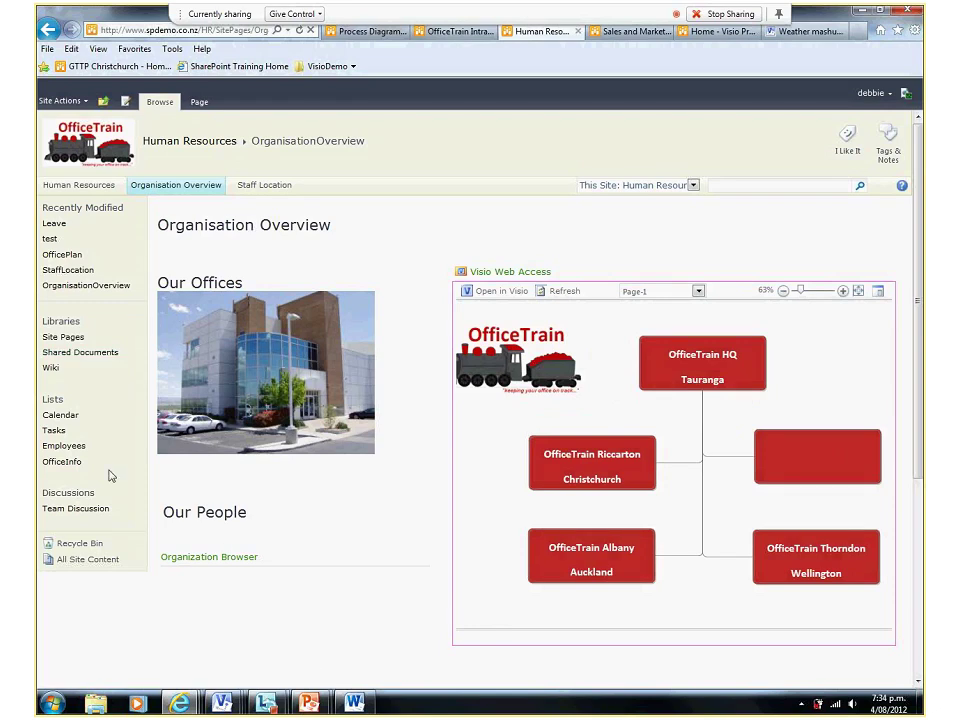
Review the OfficeInfo list and view the linked details of the Riccarton, Albany and Thorndon offices through the Organisation Overview diagram
click(55, 462)
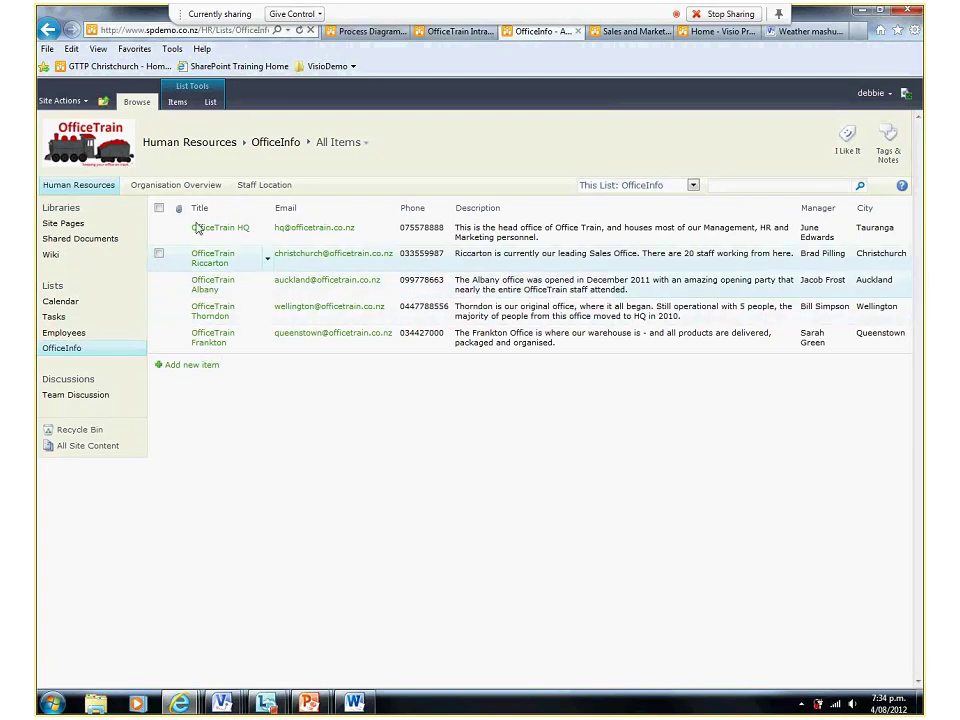
click(161, 186)
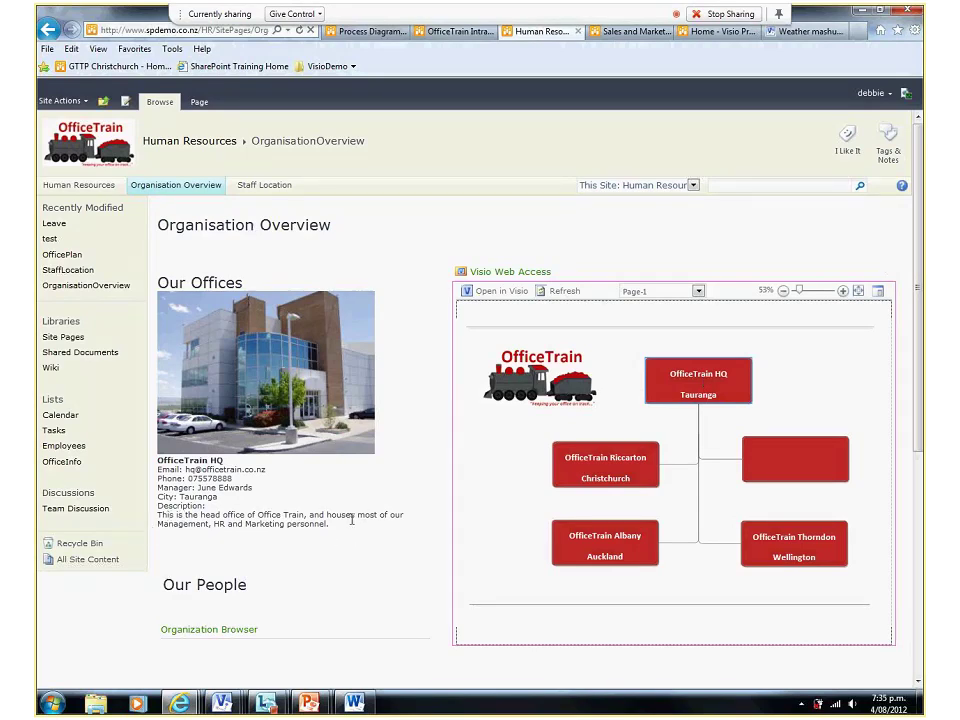
click(585, 479)
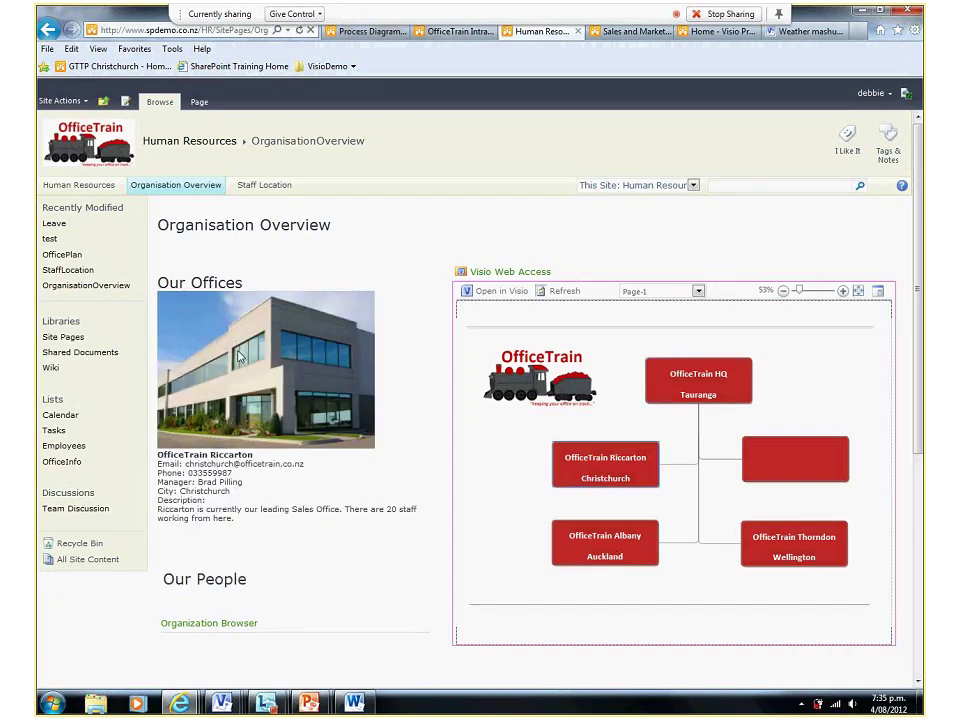
click(632, 553)
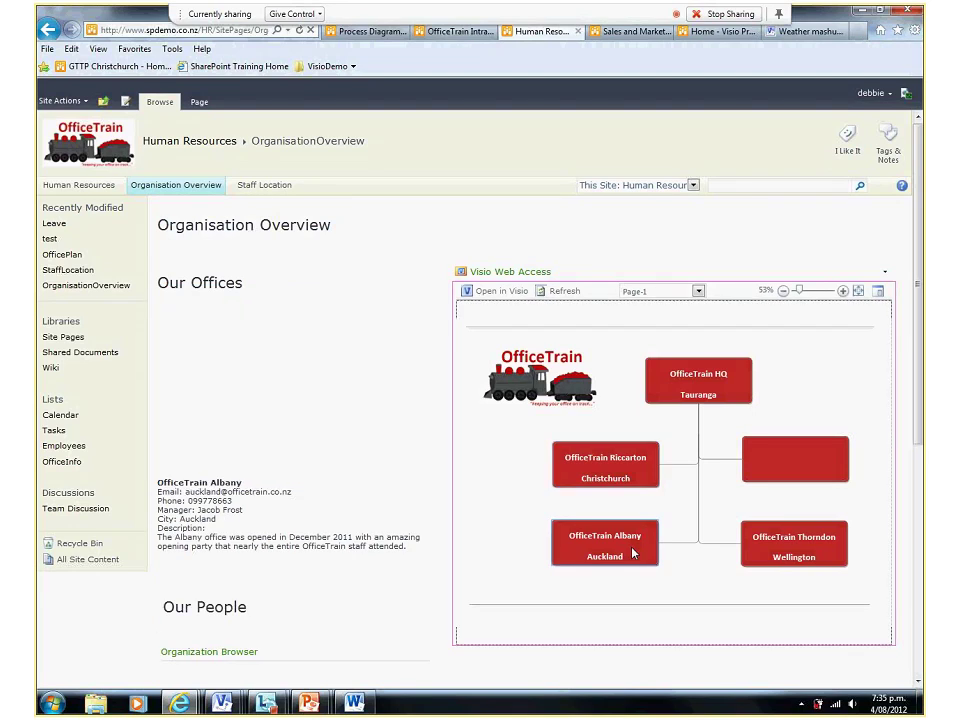
click(781, 560)
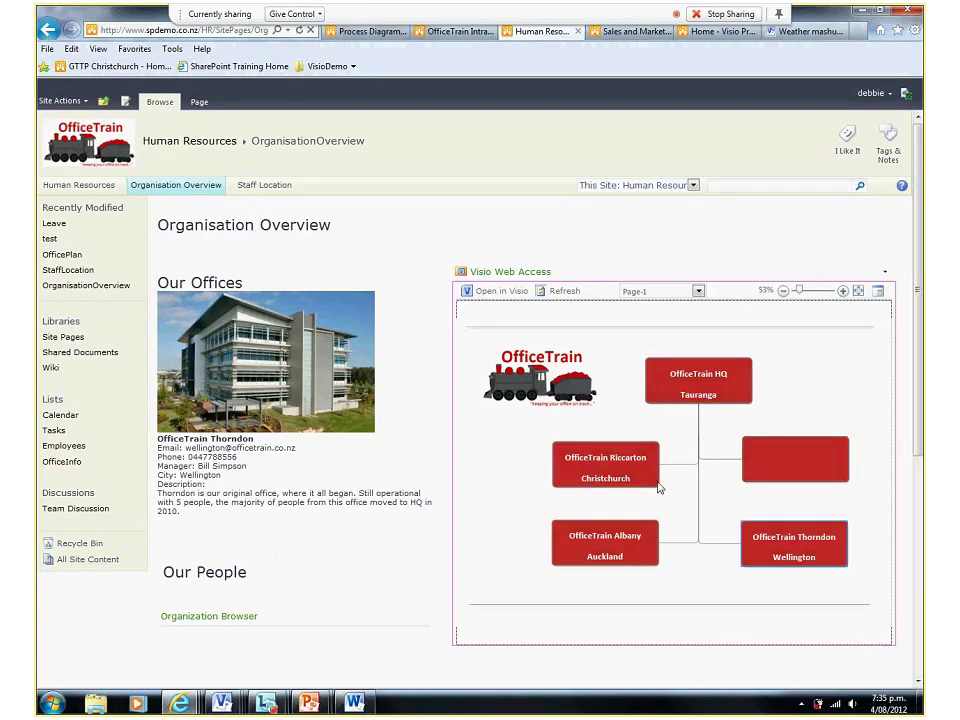
click(596, 461)
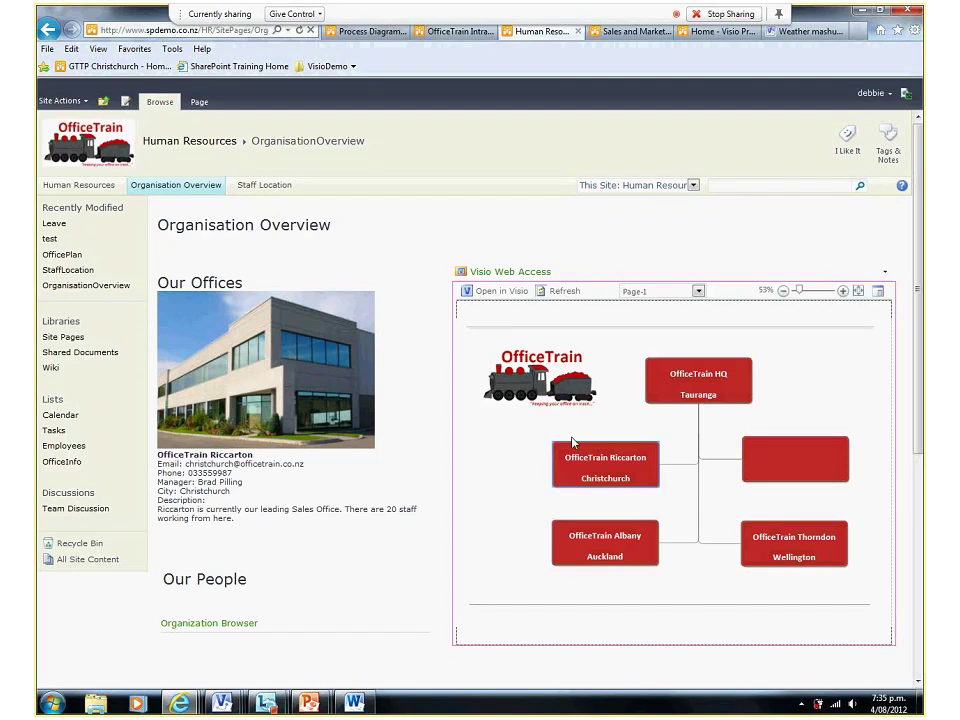
Open the Staff Location page and examine the Employees list alongside the pinned map of Australia and New Zealand
click(263, 183)
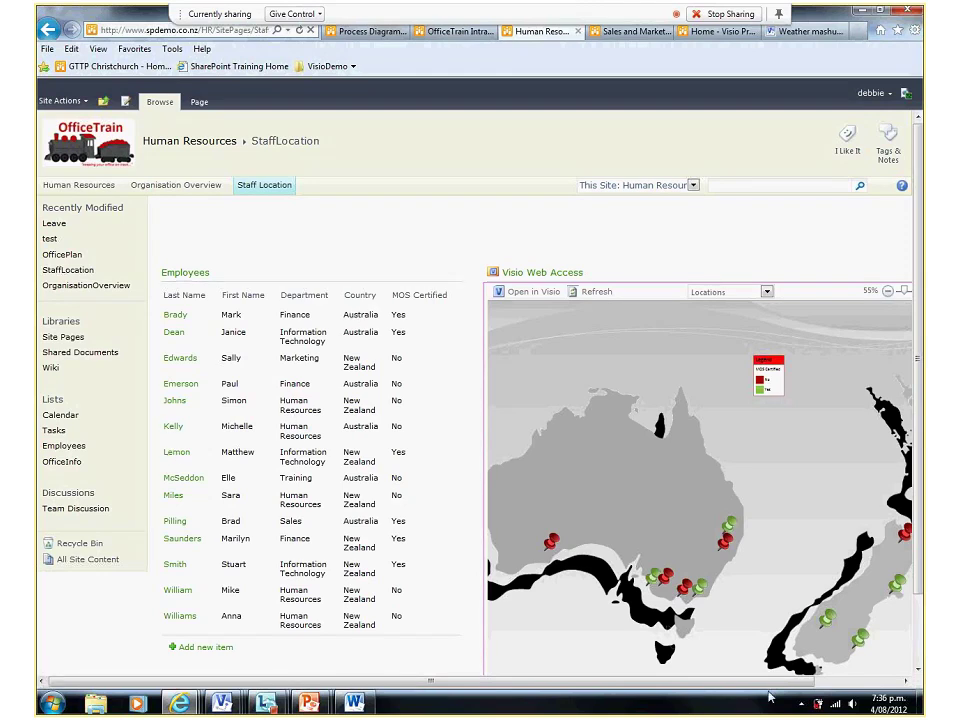
drag(770, 686, 790, 686)
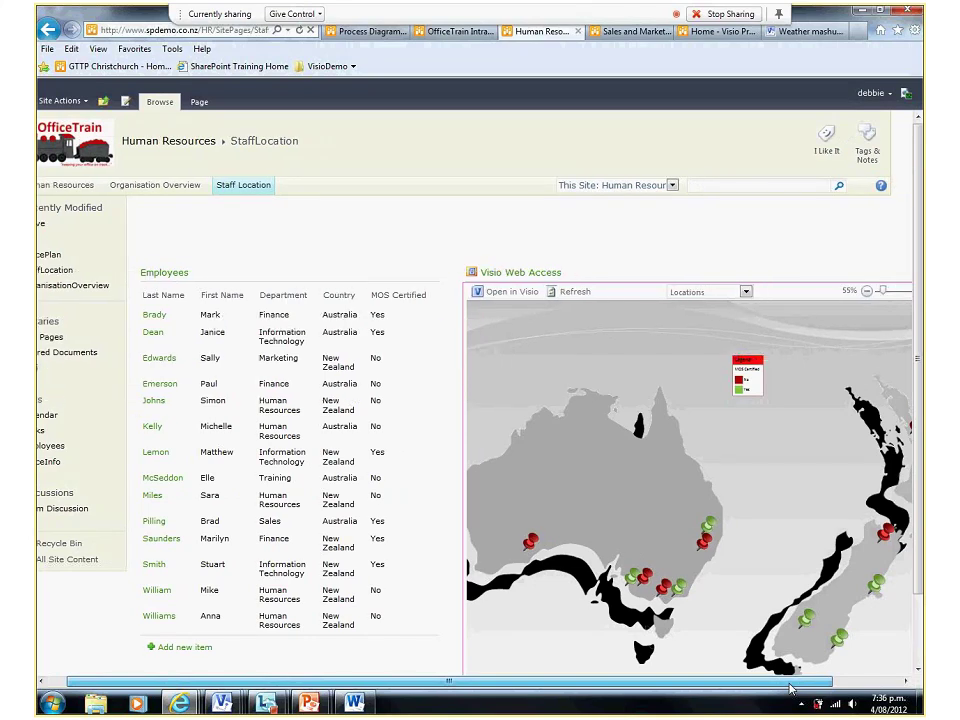
drag(790, 688, 851, 690)
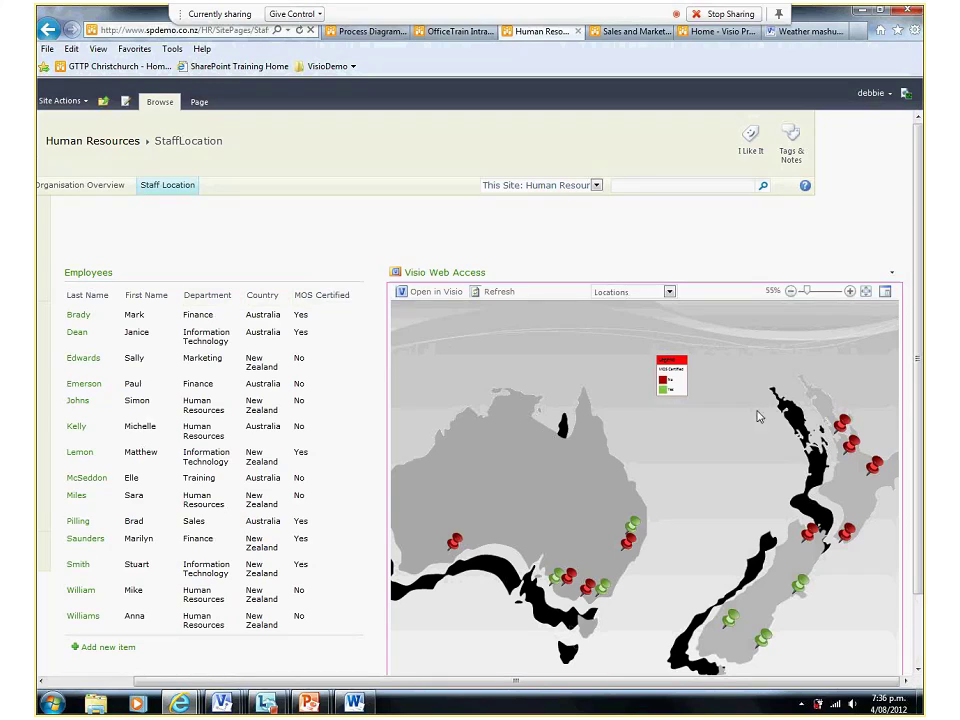
Filter the Employees list to the Human Resources department and check the matching pins highlighted on the map
click(238, 295)
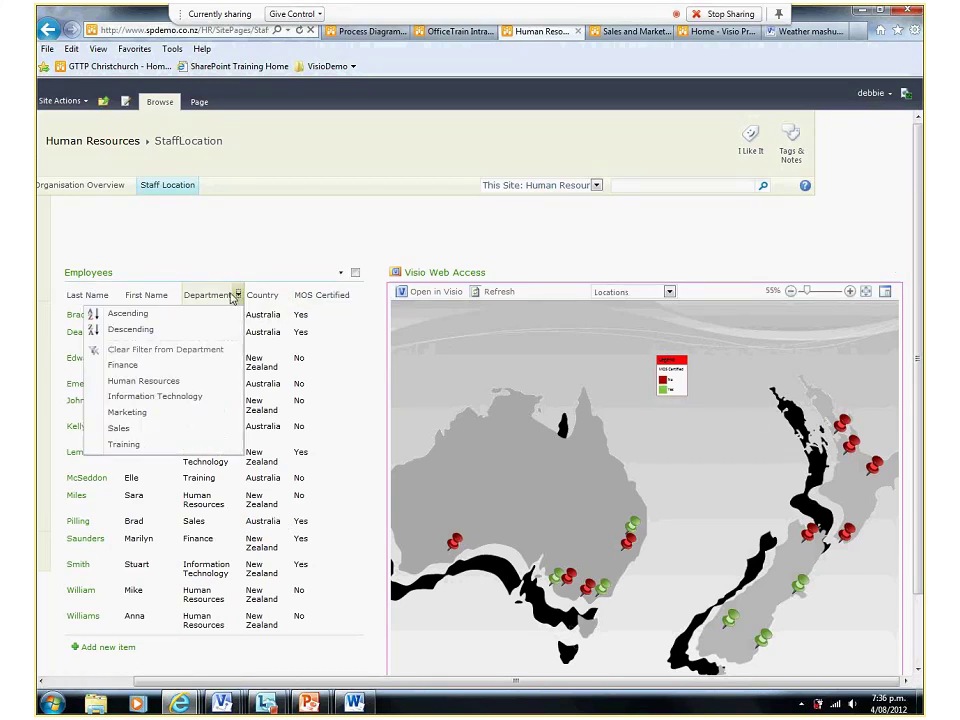
click(130, 384)
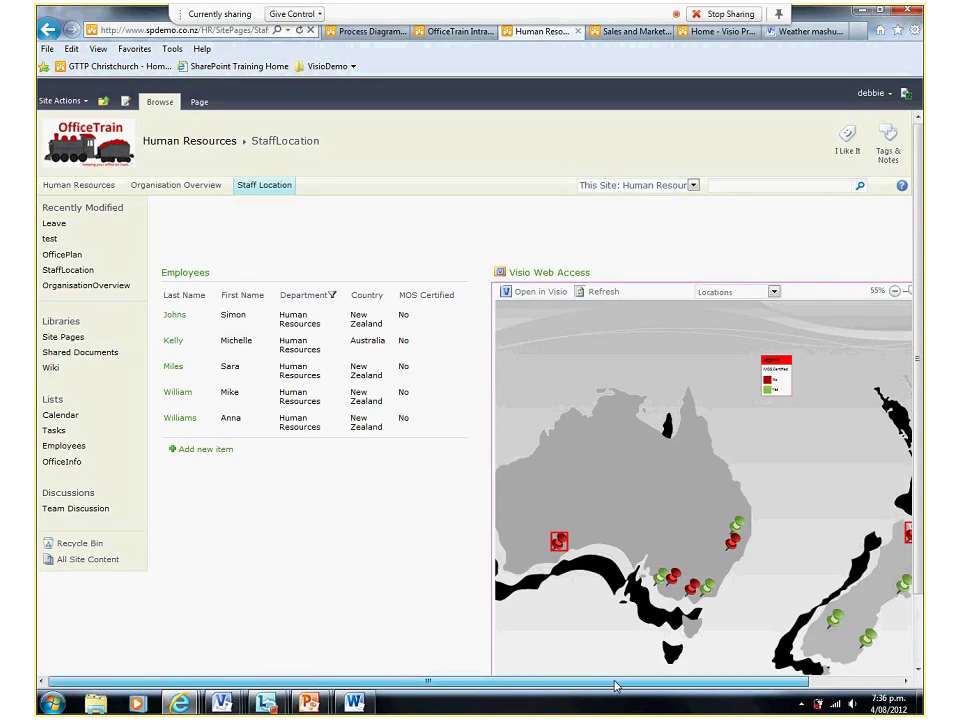
drag(615, 686, 653, 686)
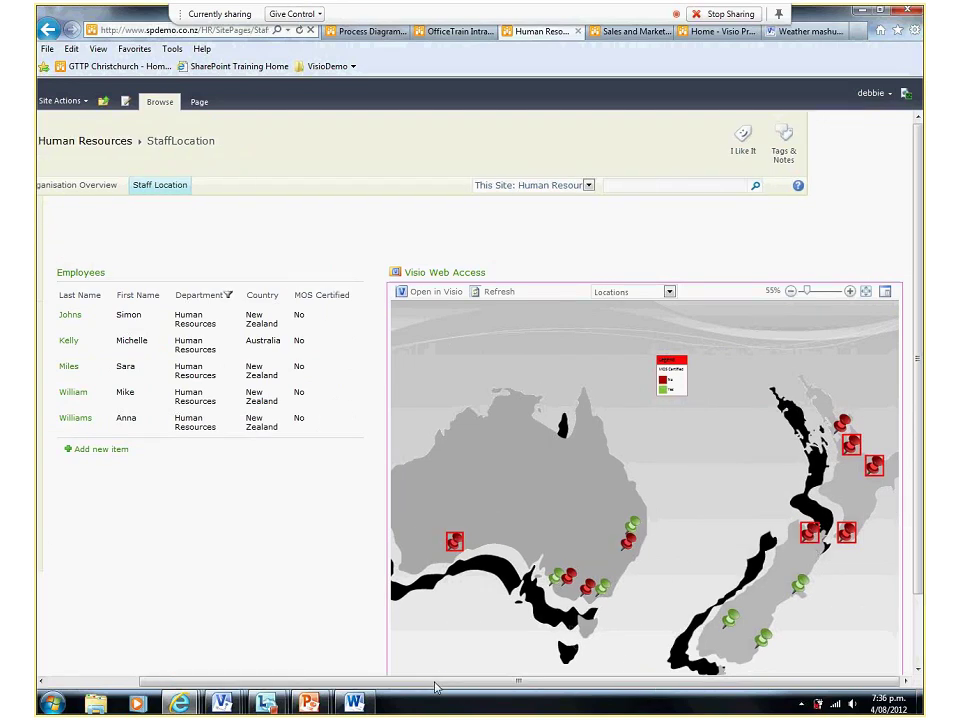
drag(436, 688, 366, 688)
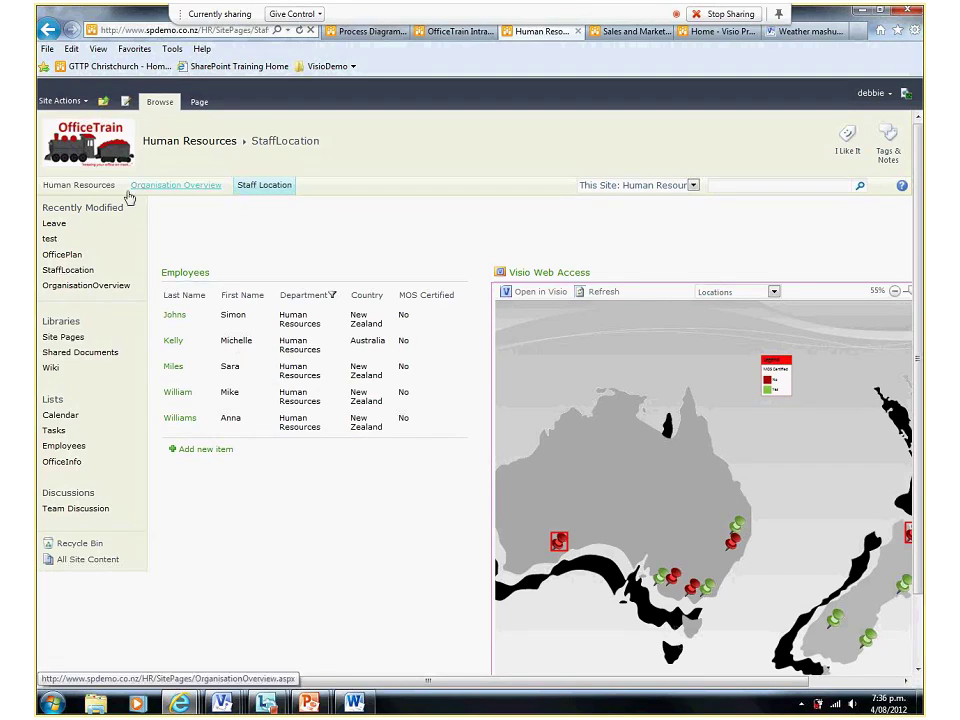
Compare the Sales and Marketing site's Projects List with the Projects Dashboard diagram on its Projects page
click(614, 38)
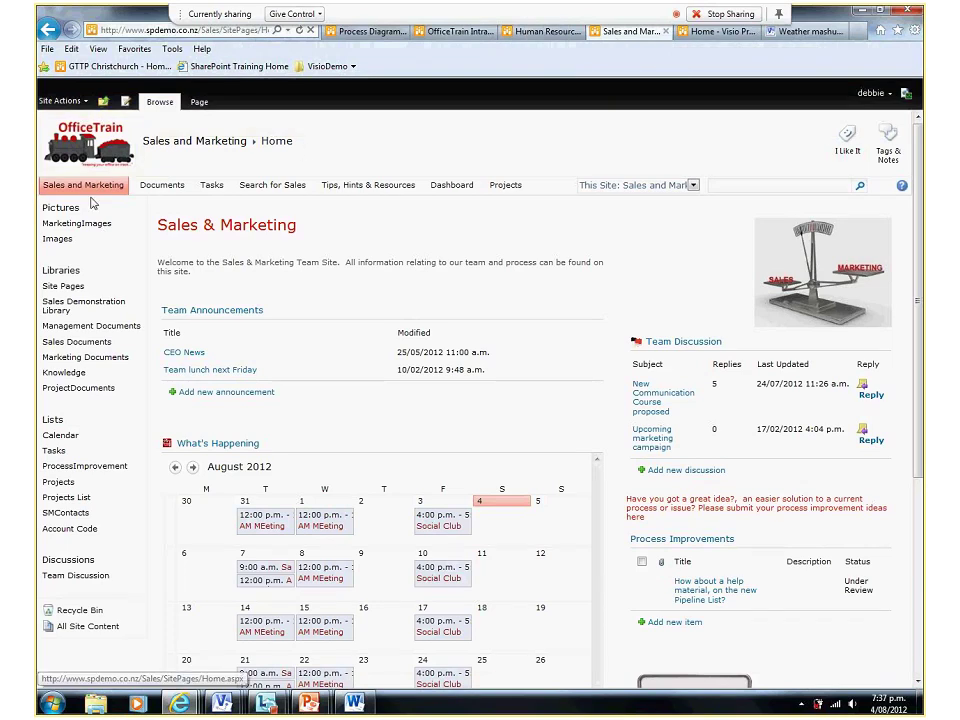
click(494, 190)
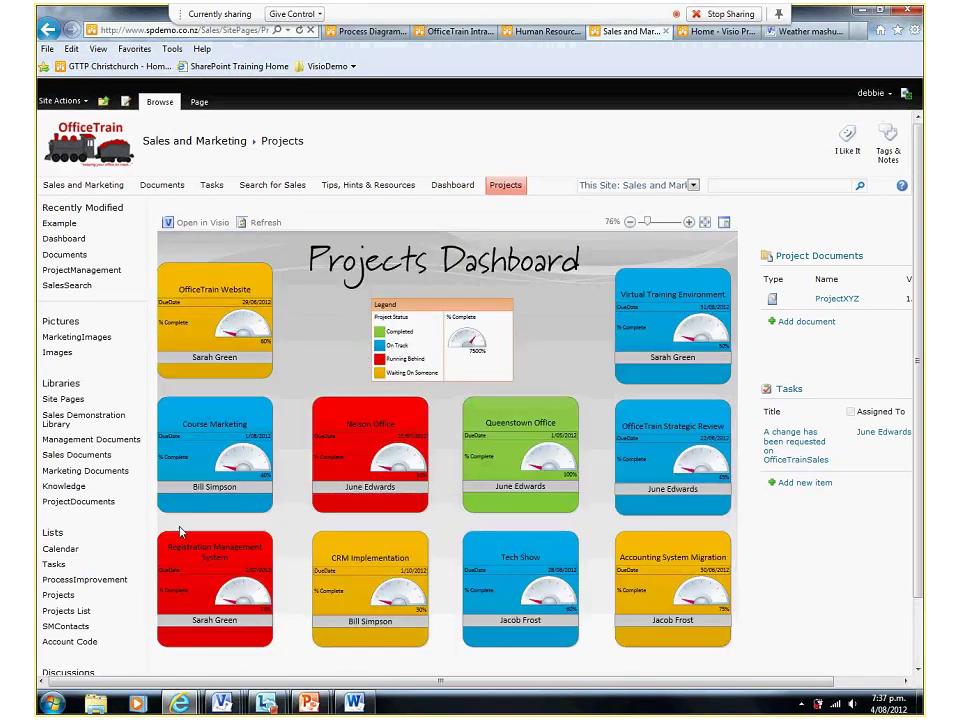
click(57, 596)
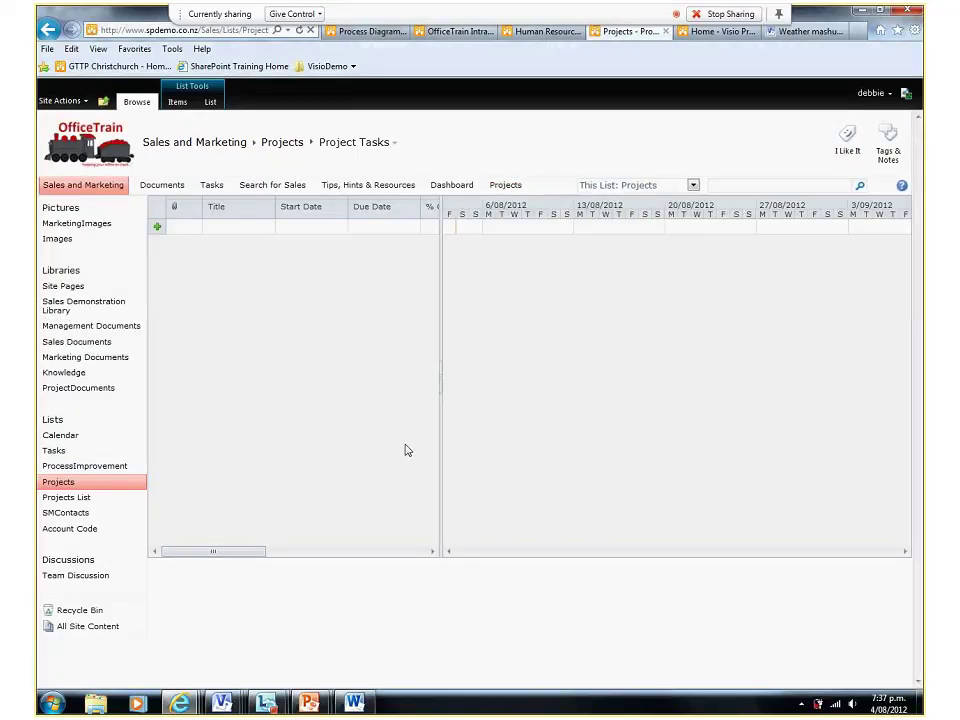
click(50, 500)
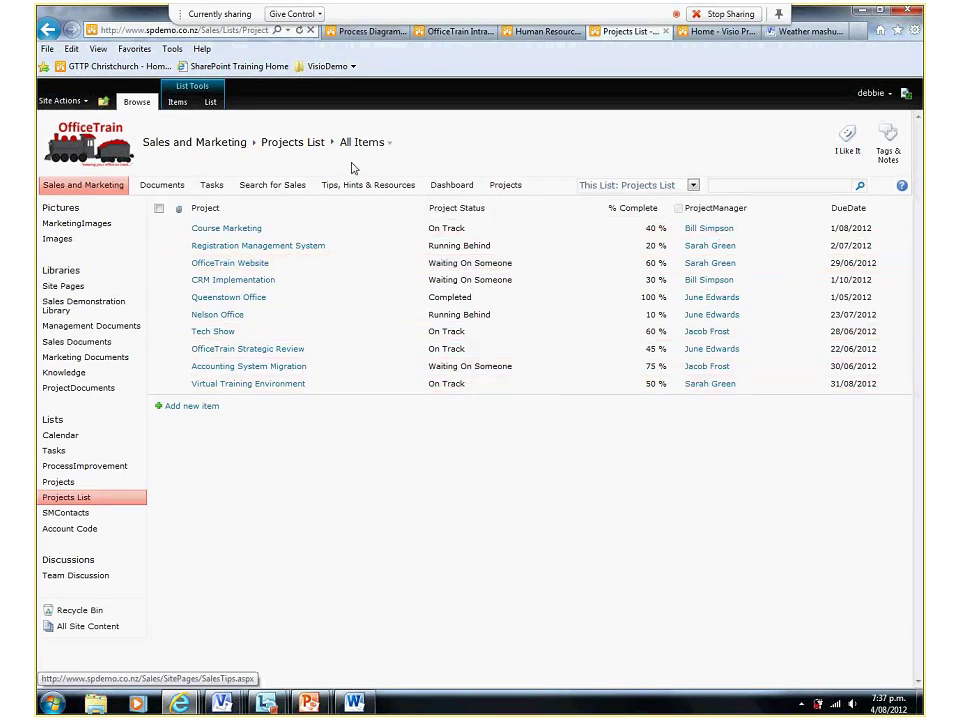
click(505, 185)
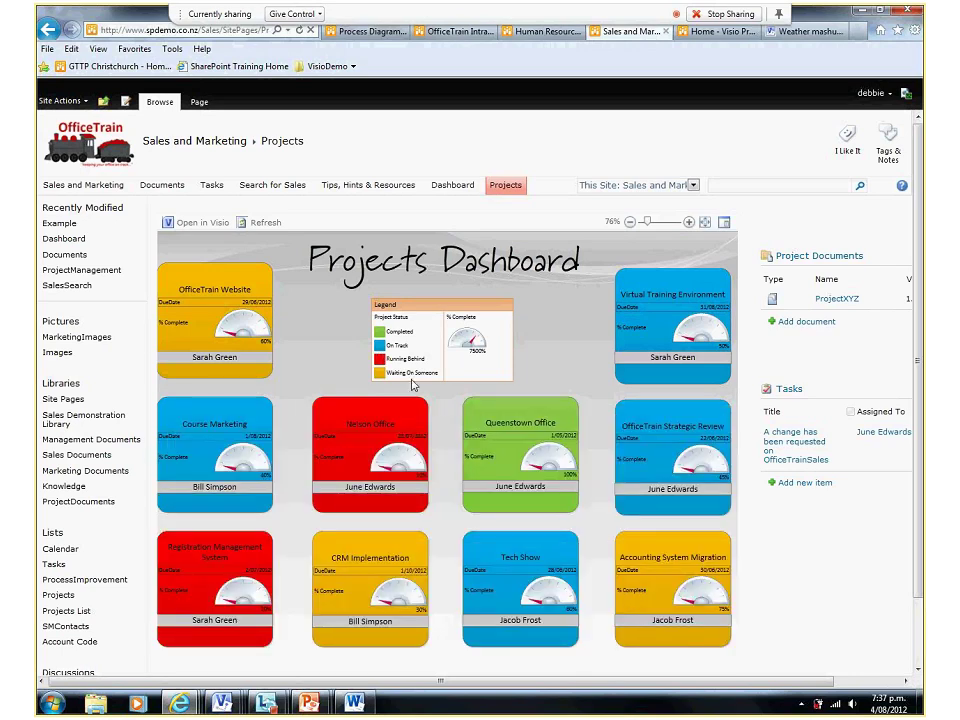
View the documents and tasks connected to the OfficeTrain Strategic Review and CRM Implementation projects on the dashboard
drag(418, 684, 435, 688)
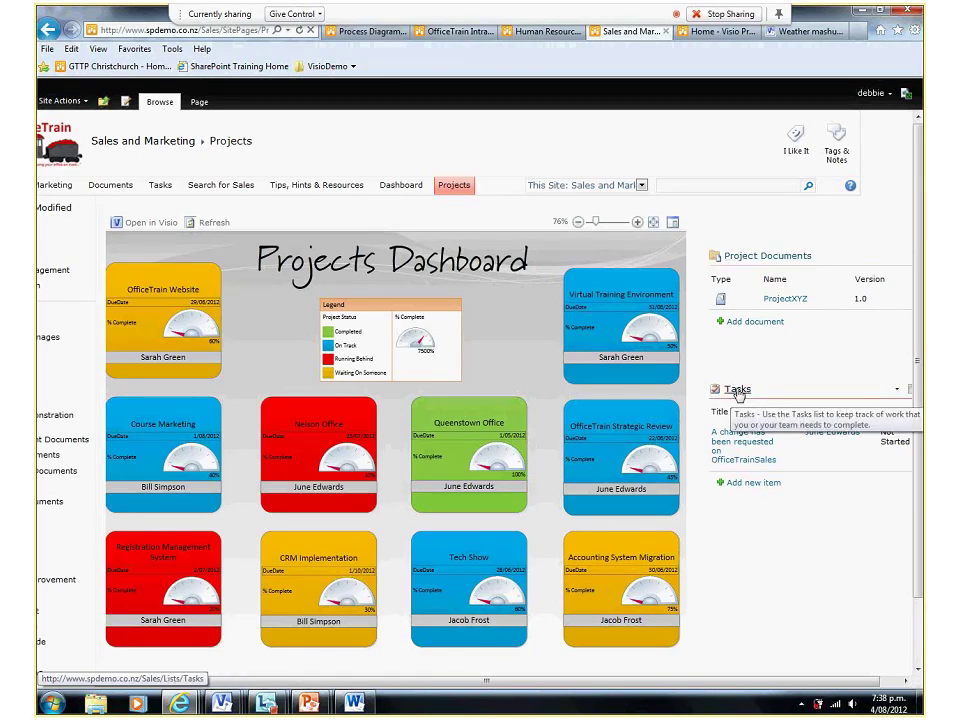
click(601, 432)
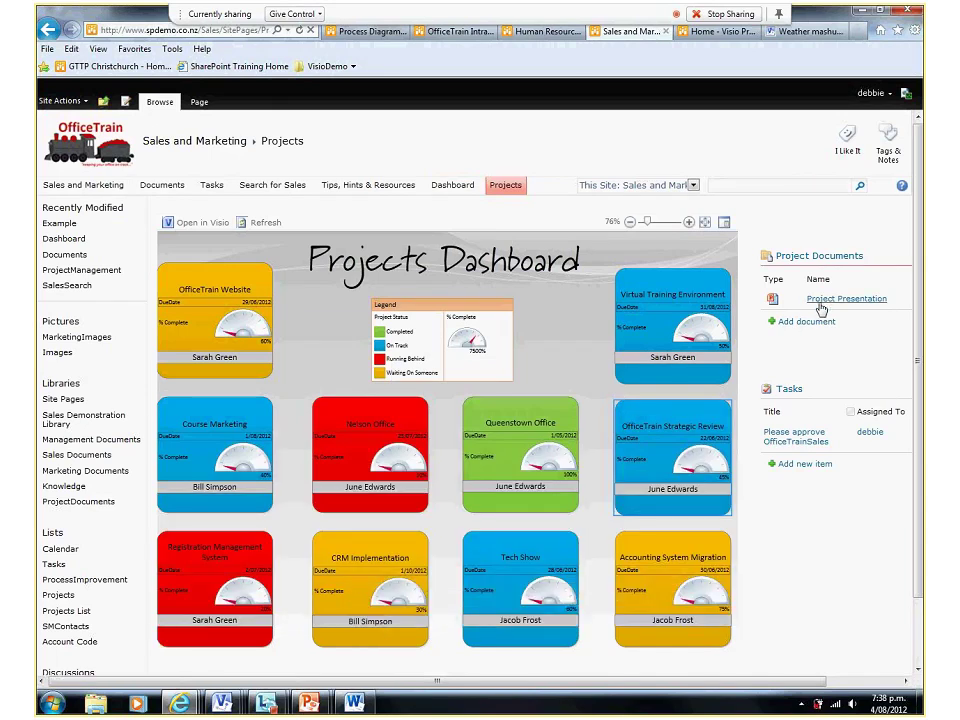
click(354, 557)
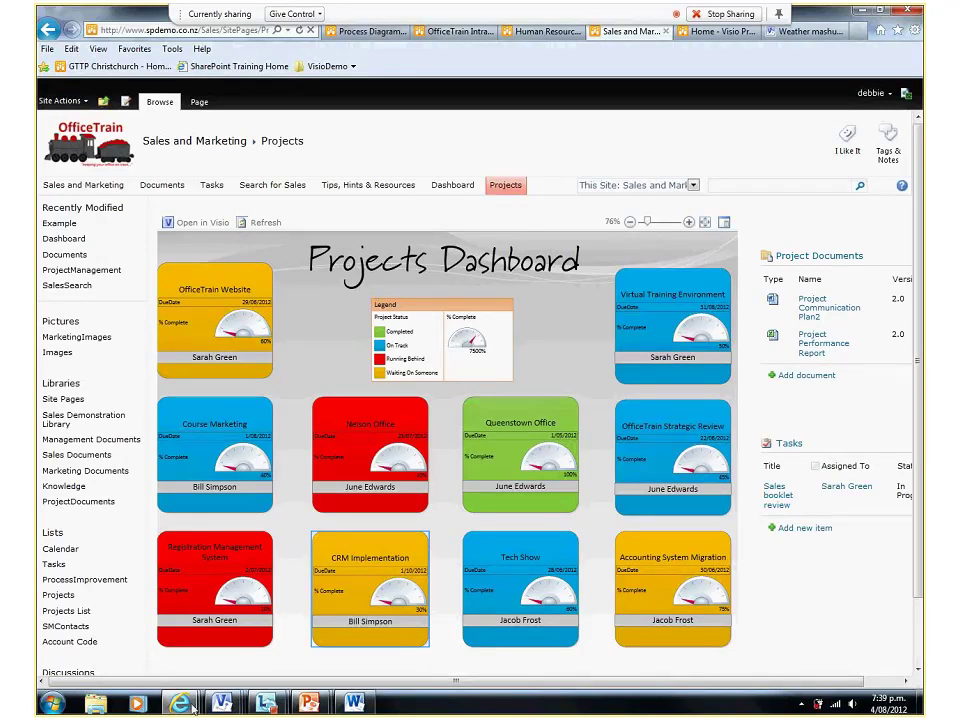
Switch to the PowerPoint slide show and advance through the Key Points - CREATE slide to the Visio Weather Map slide
click(309, 703)
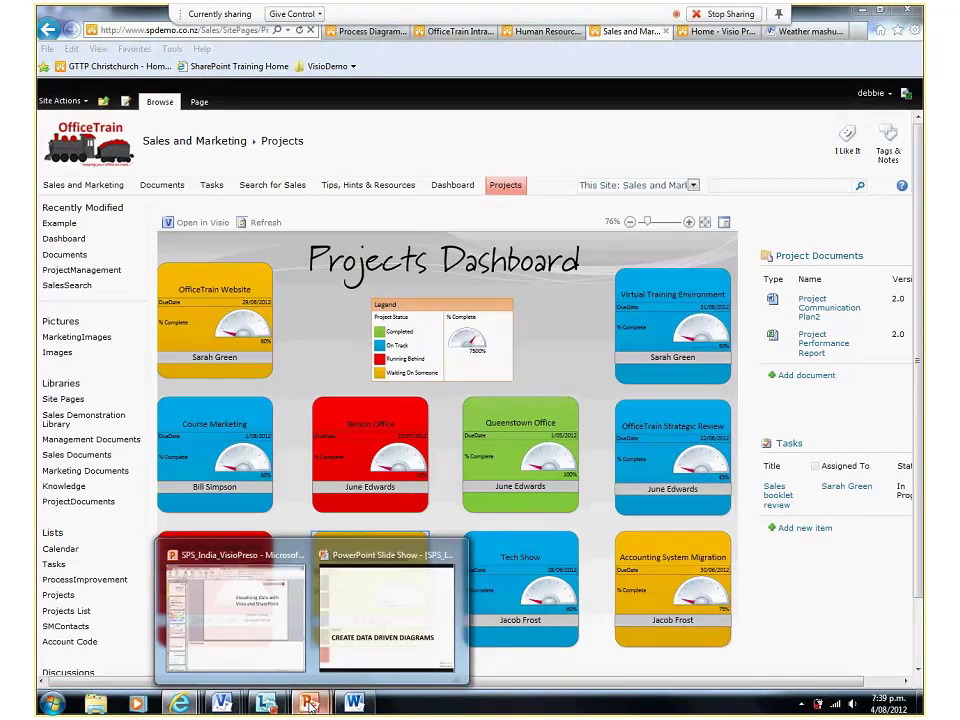
mouse_move(369, 621)
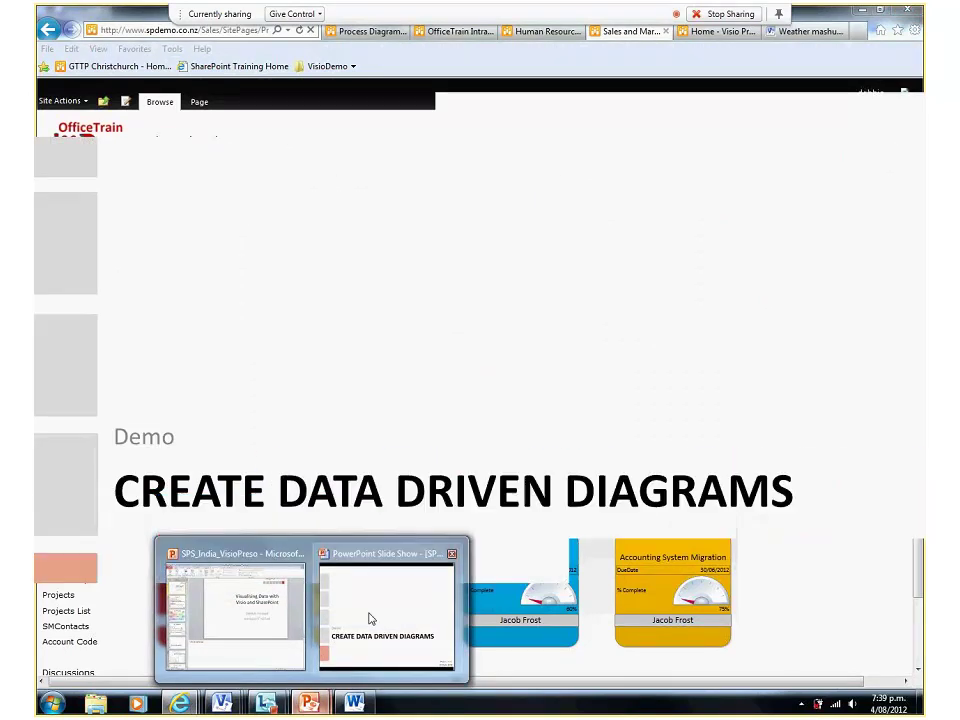
click(369, 620)
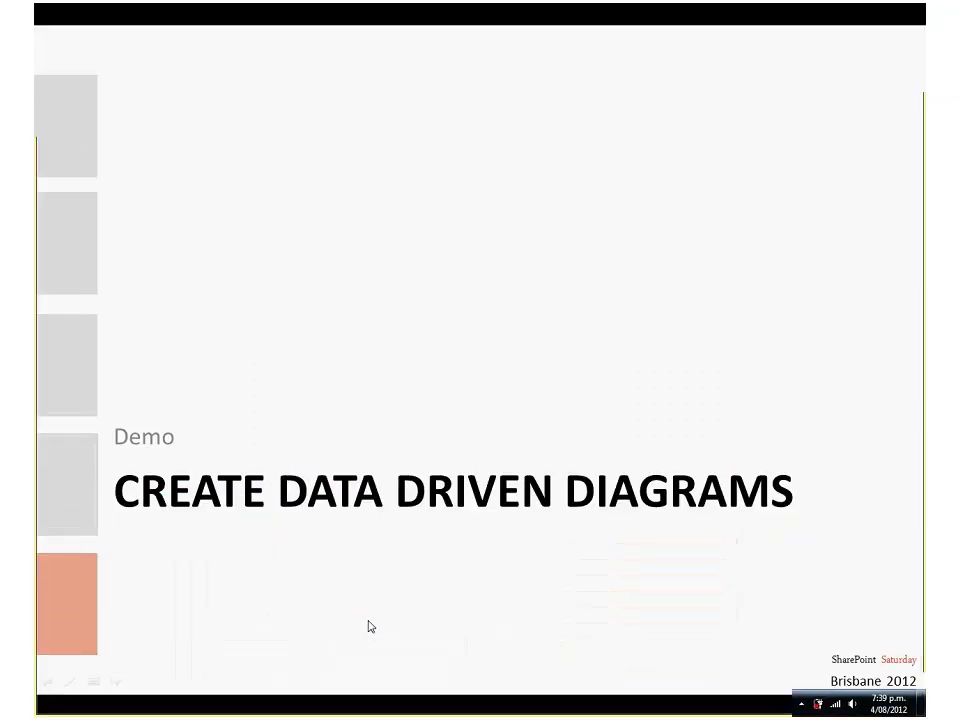
click(265, 288)
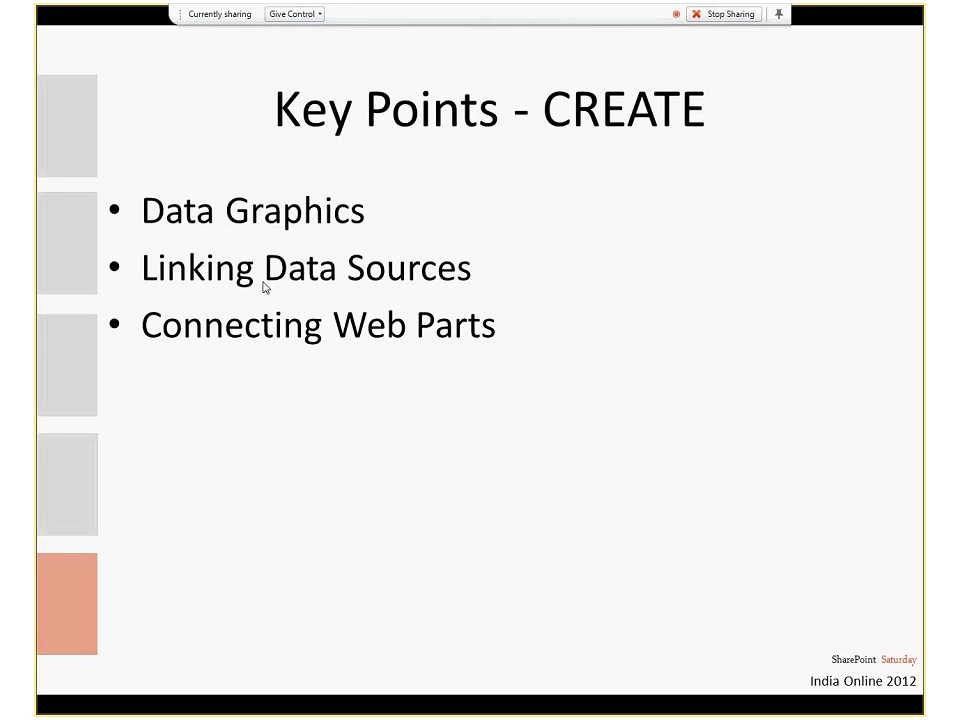
key(Right)
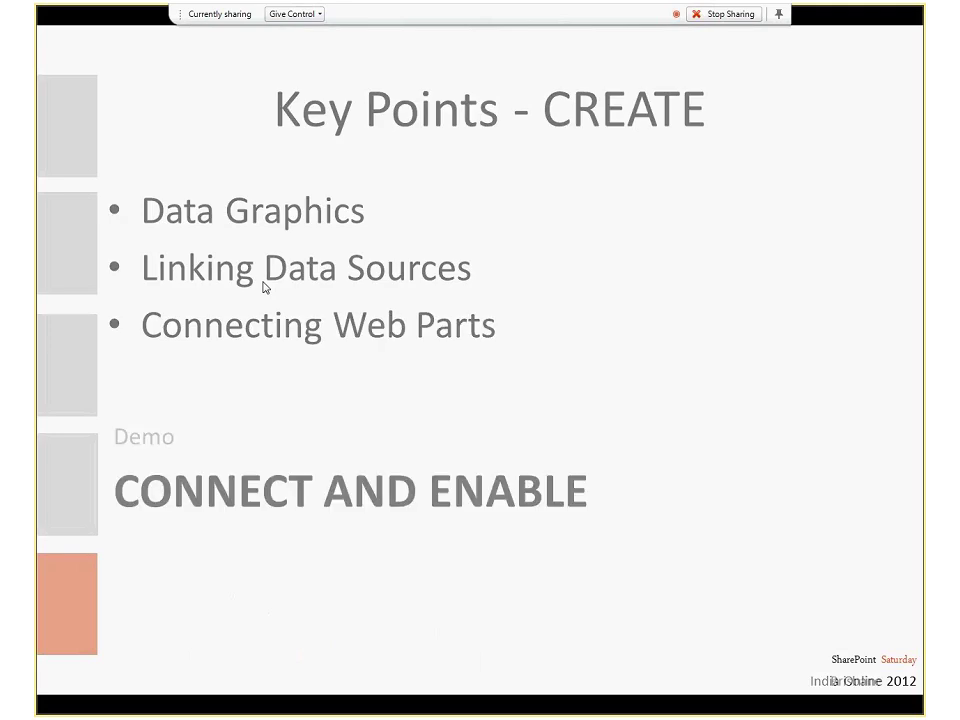
key(Right)
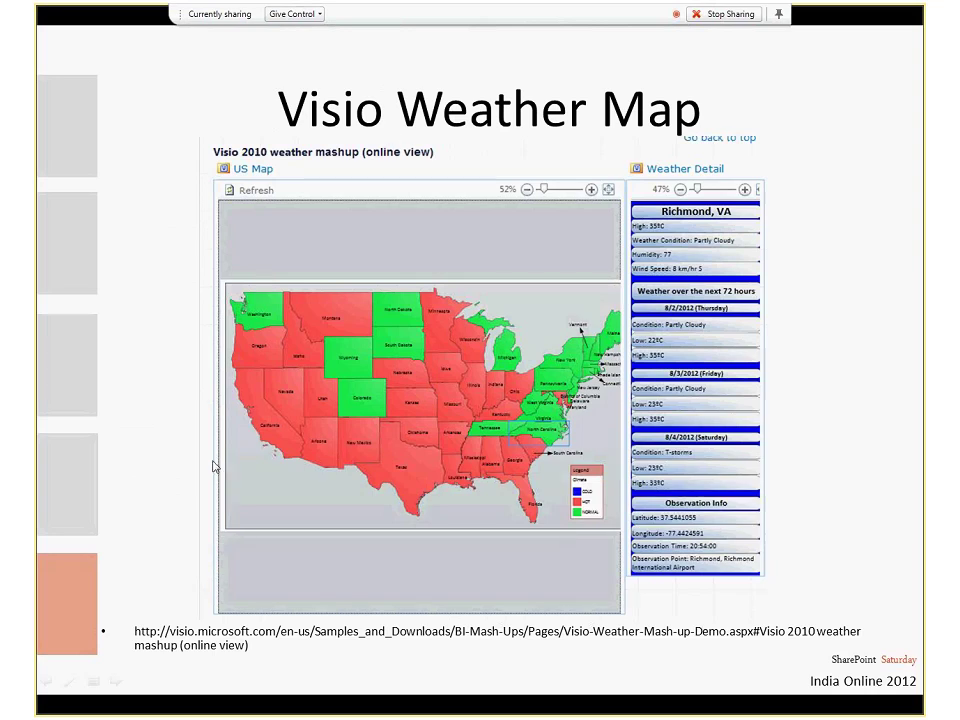
Switch to Internet Explorer and show Wyoming's forecast in the Visio 2010 weather mashup
key(alt+Tab)
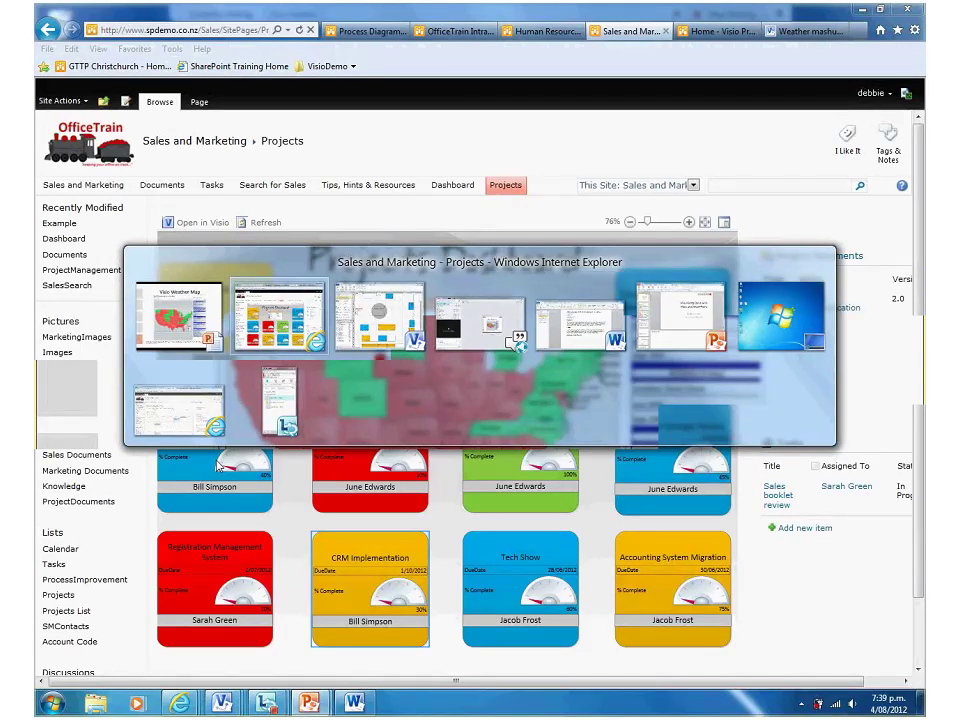
click(808, 31)
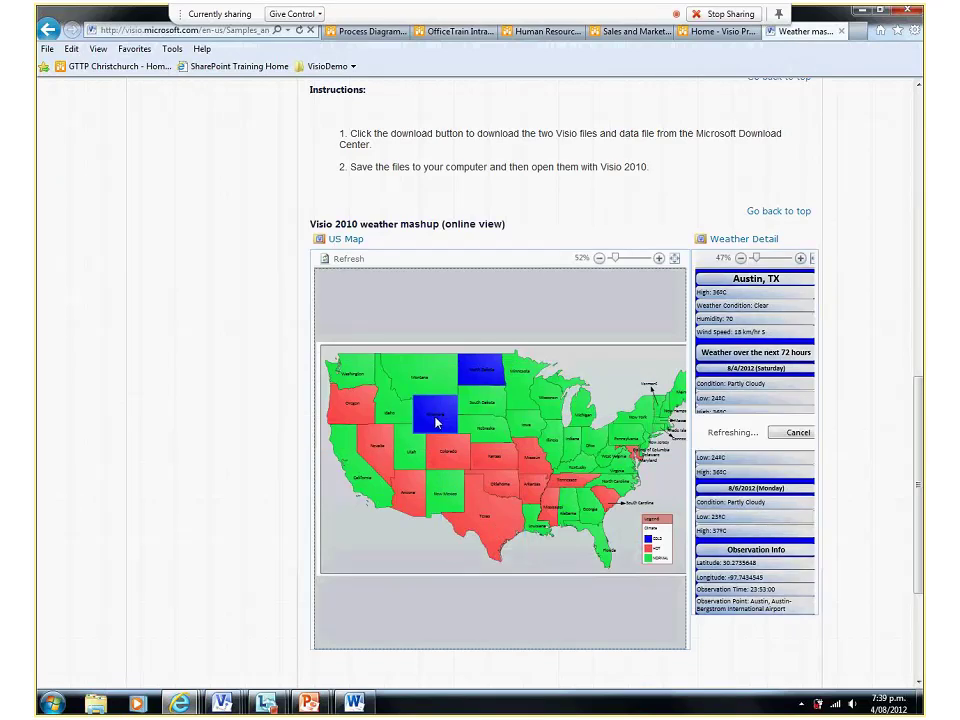
click(436, 423)
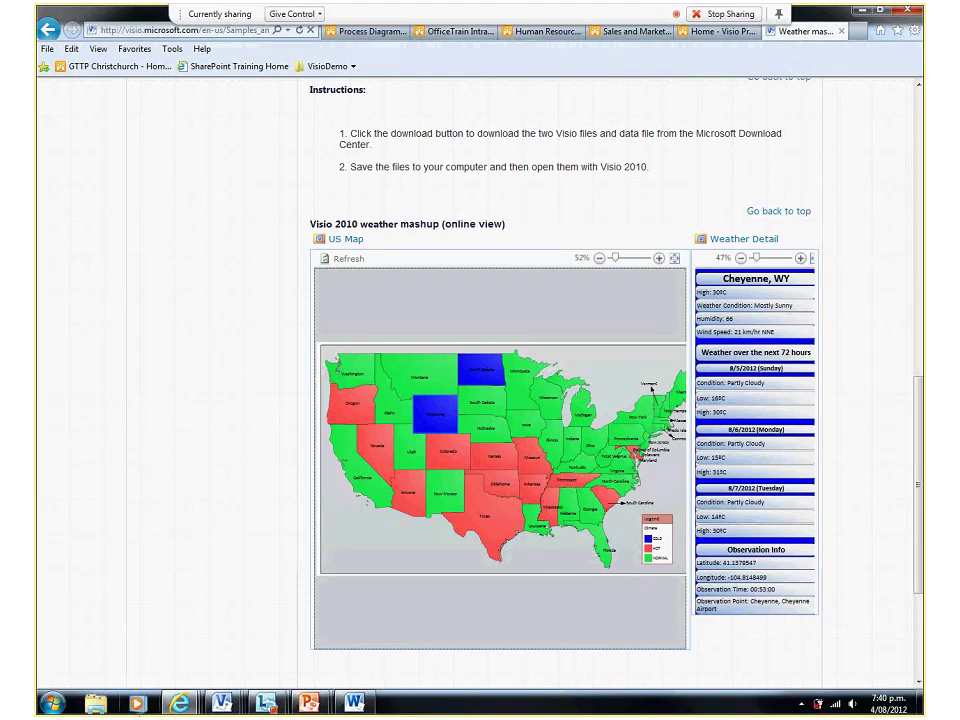
Return to the PowerPoint presentation from the weather mashup page
click(306, 704)
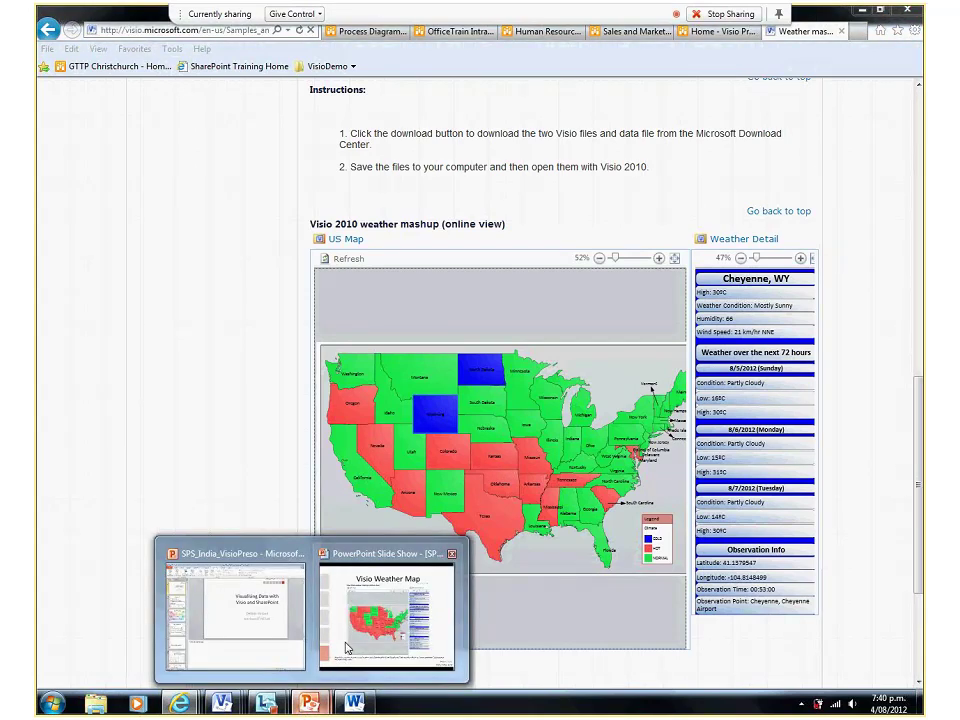
mouse_move(347, 647)
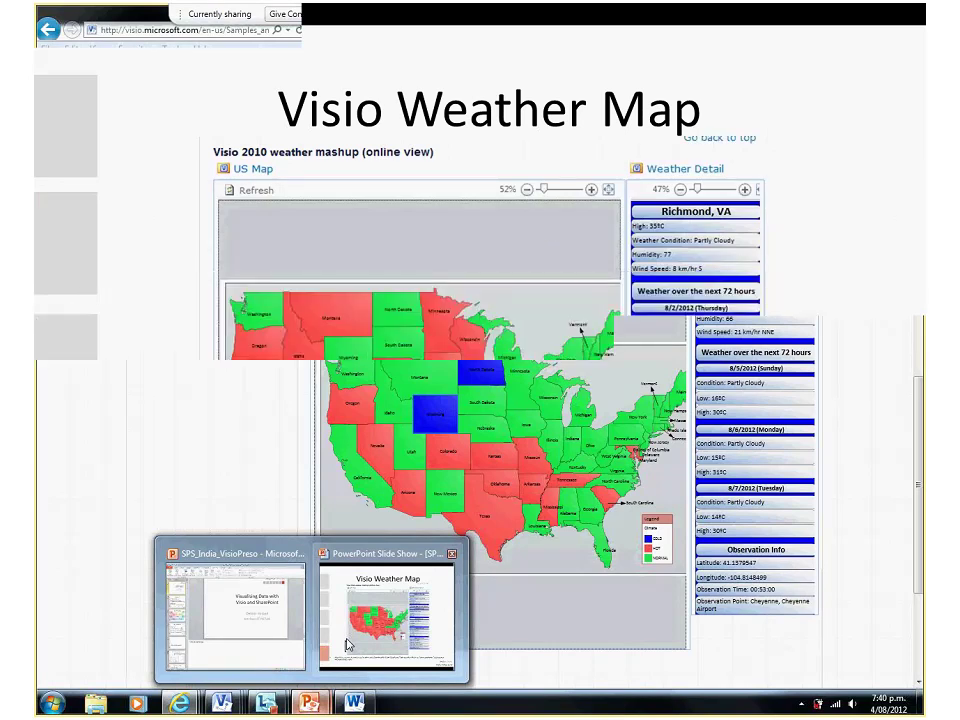
click(305, 626)
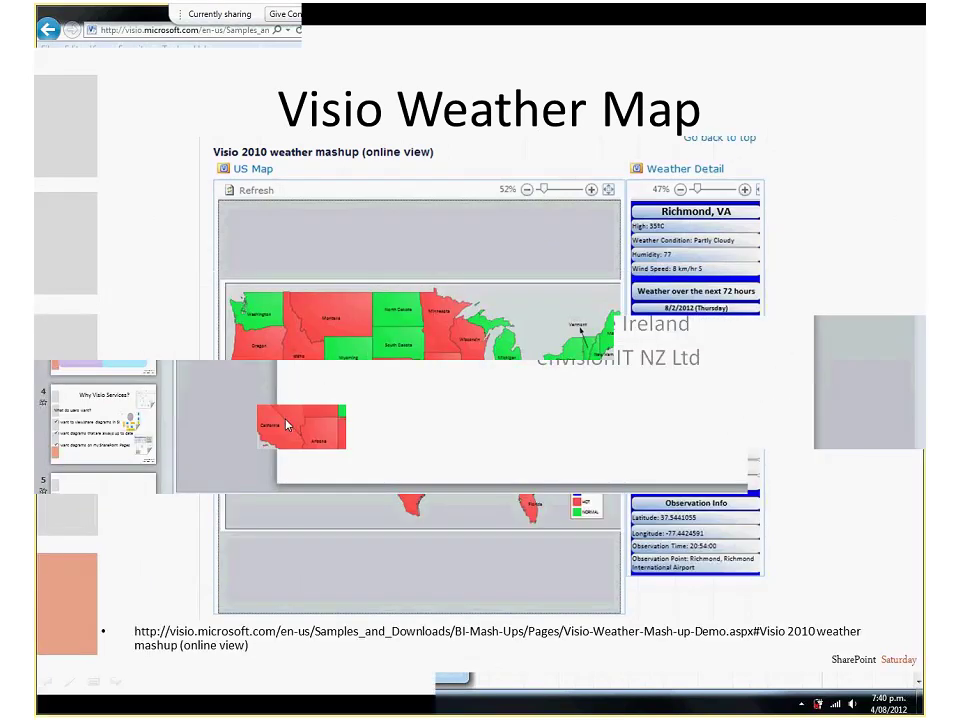
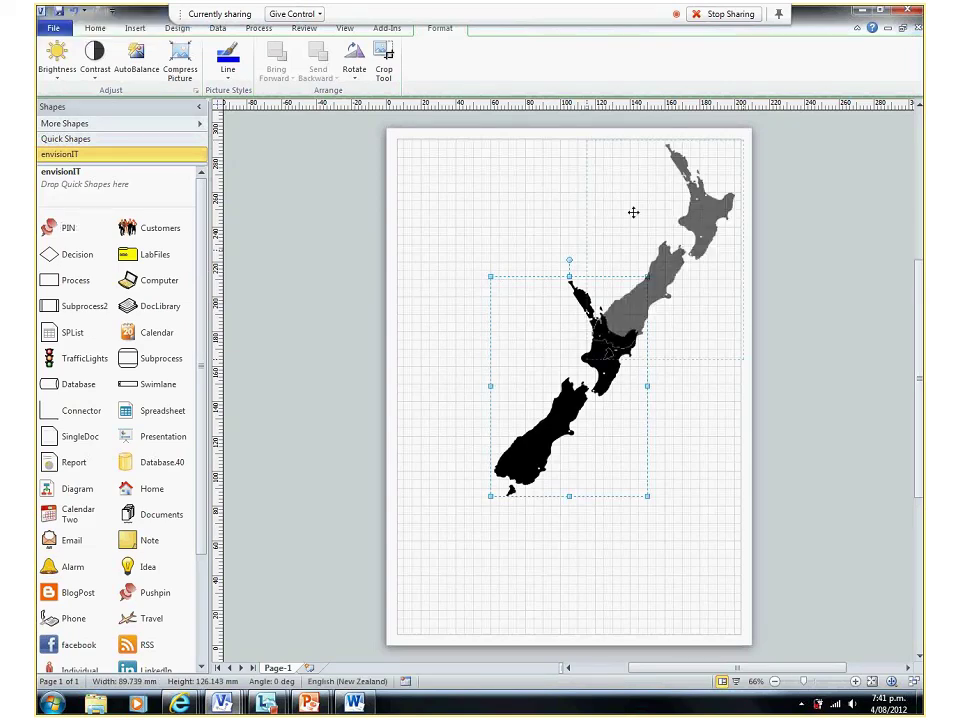
Enlarge the New Zealand map to about 195 by 274 mm on the page and apply the grey vertical-striped background
drag(633, 212, 425, 150)
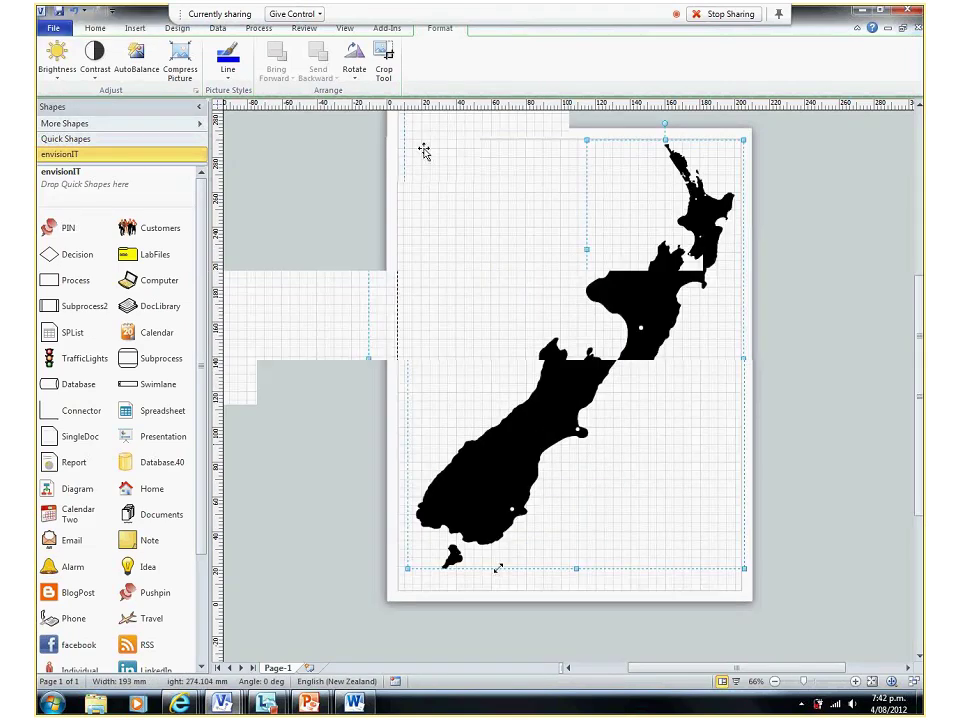
click(177, 28)
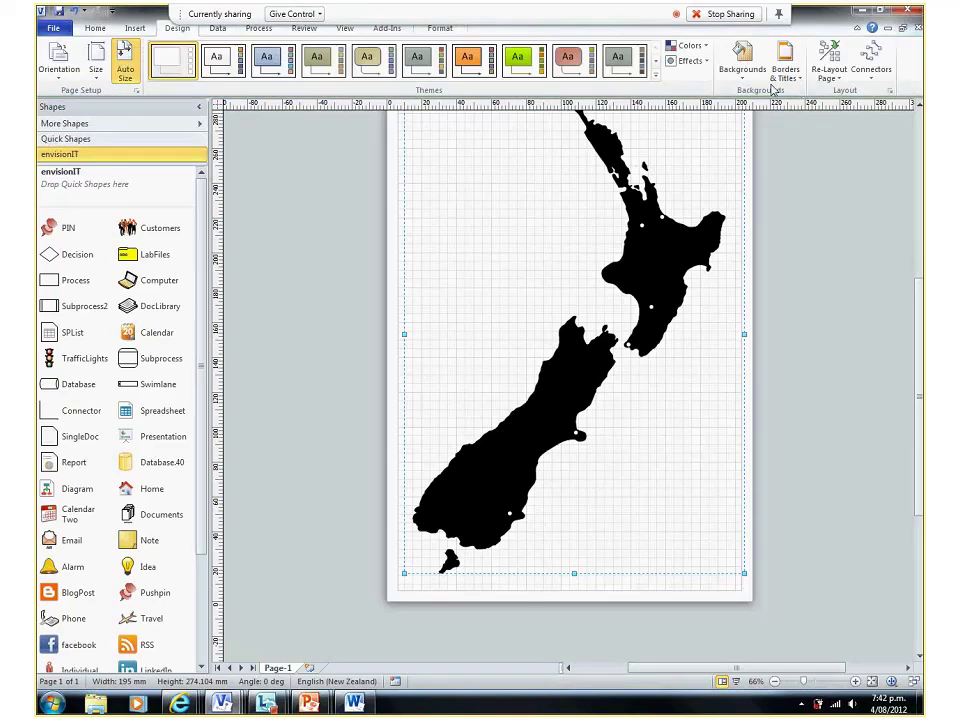
click(741, 82)
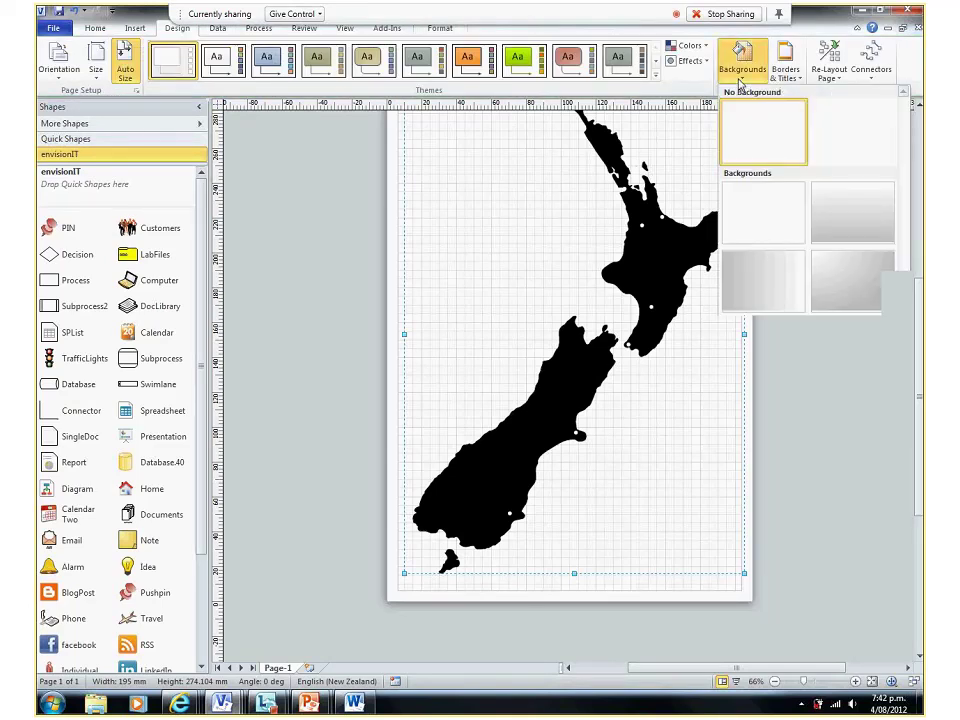
click(760, 287)
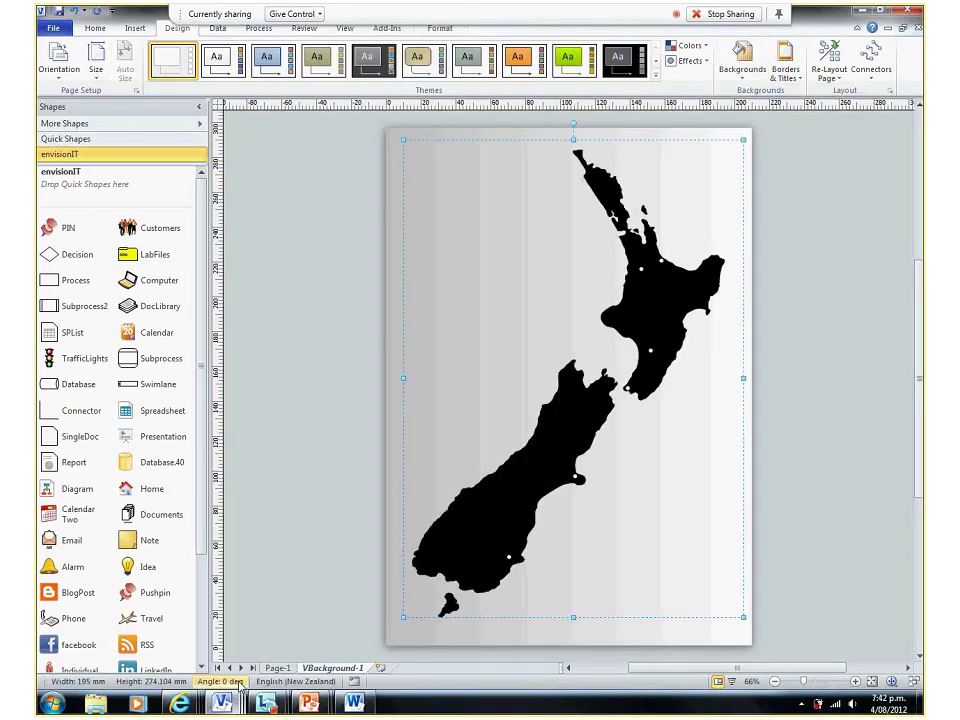
Return to Page-1 and place a PIN shape on the upper North Island near the Coromandel Peninsula
click(277, 667)
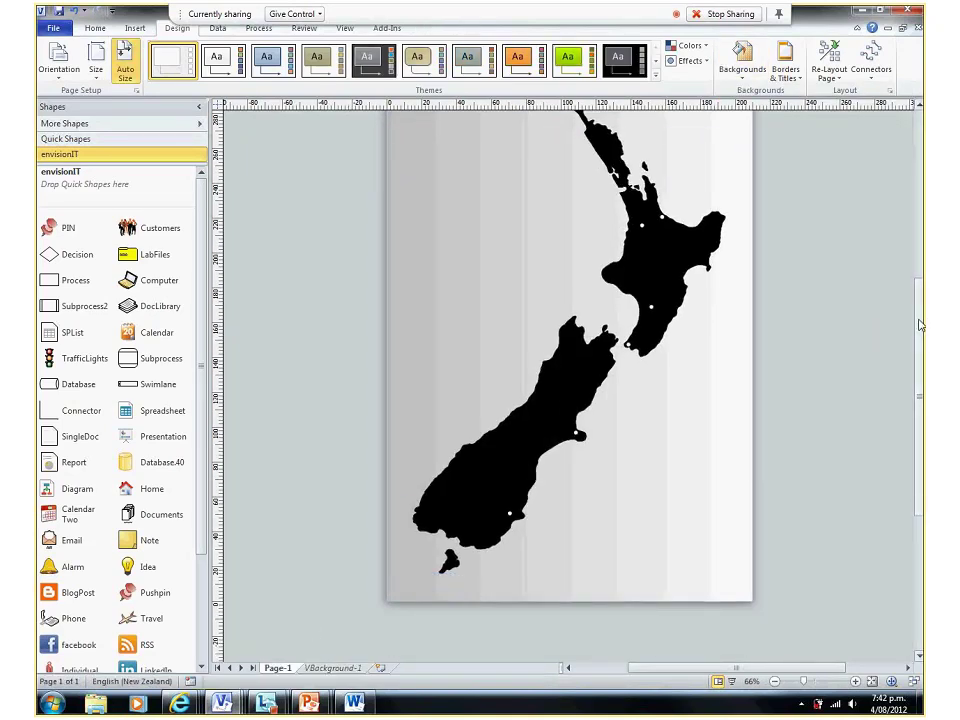
scroll(651, 459, up, 3)
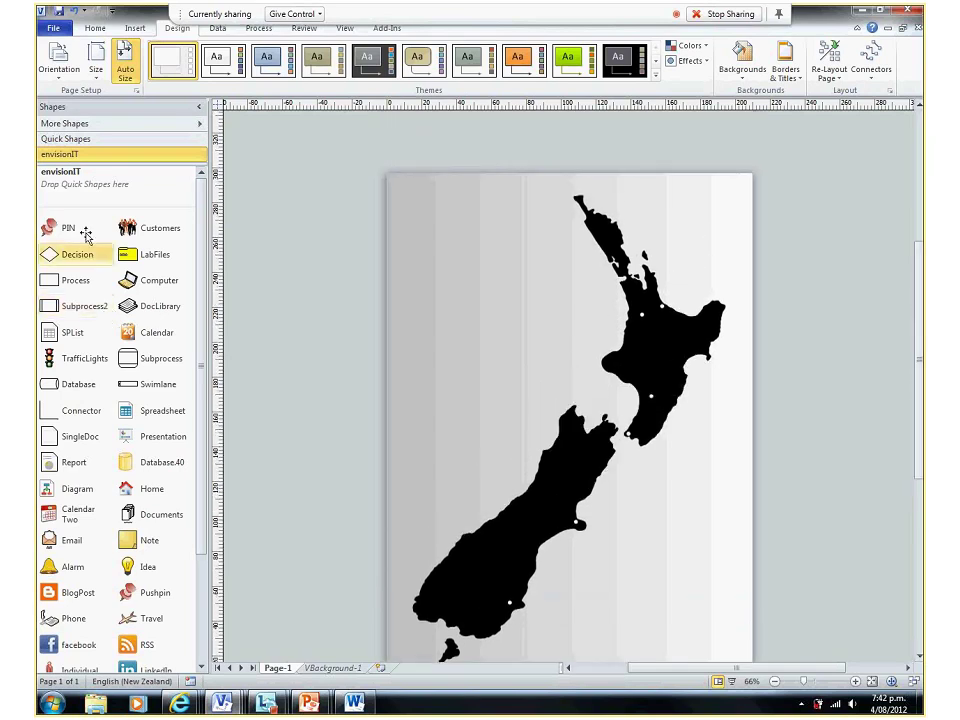
drag(55, 230, 656, 290)
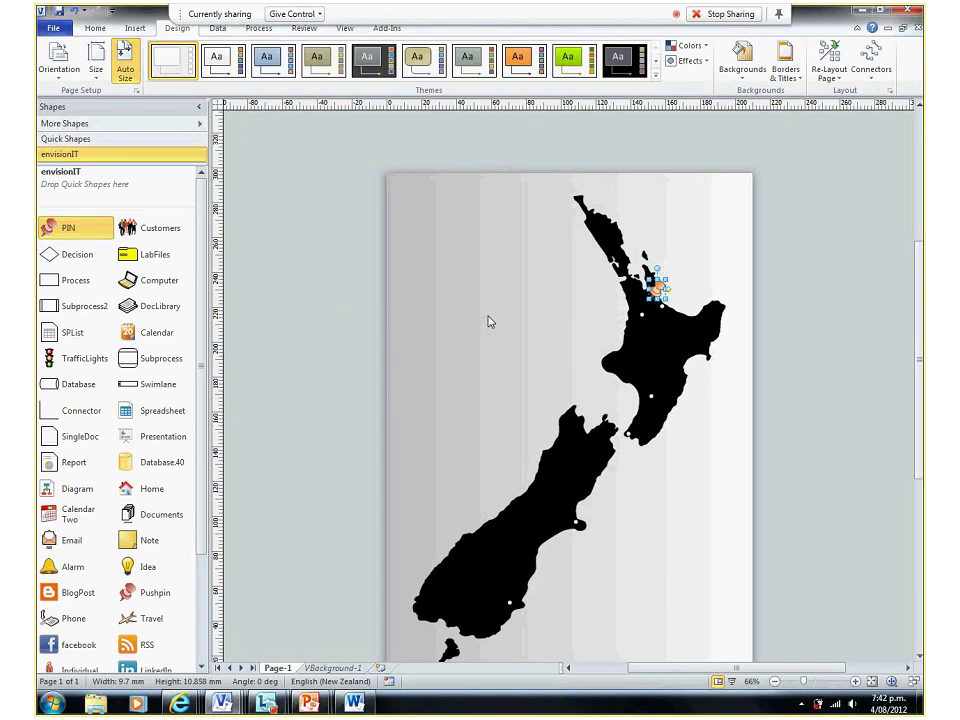
click(217, 28)
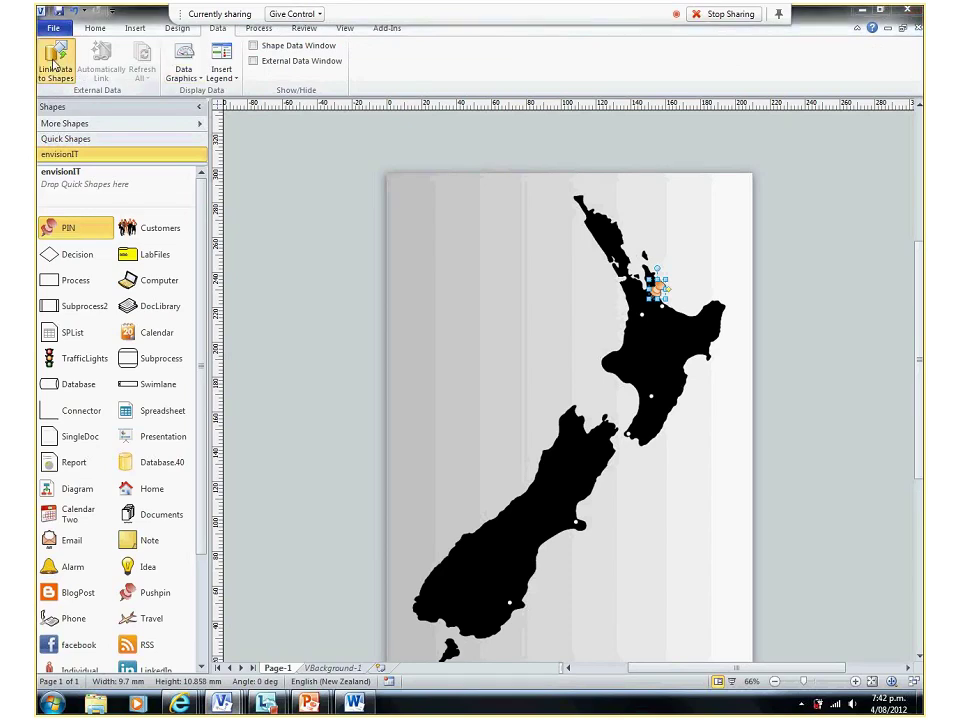
click(55, 64)
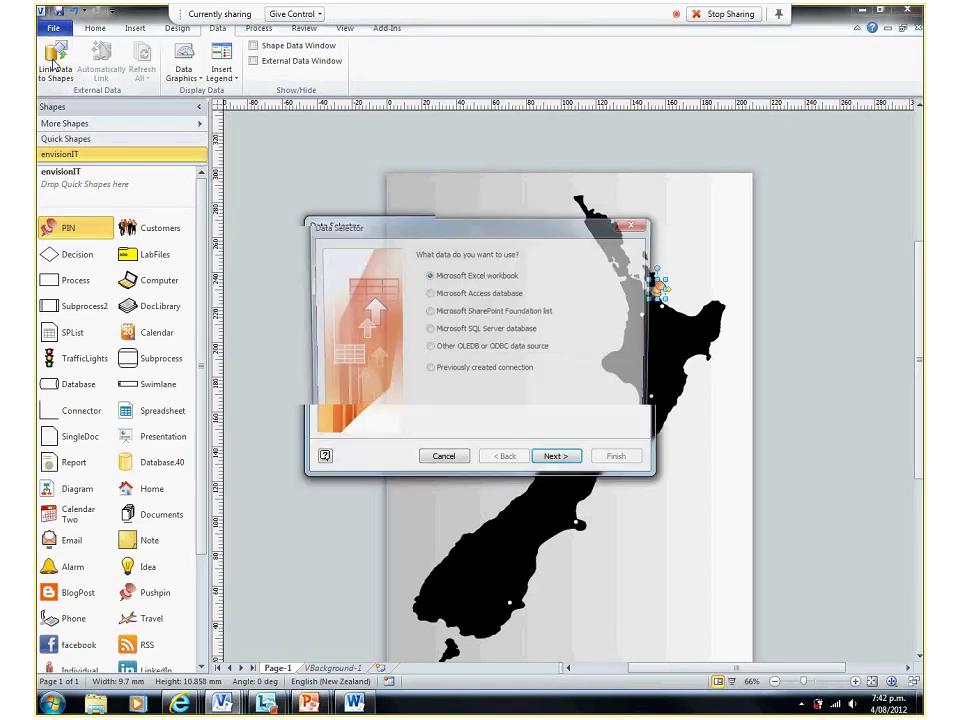
click(428, 311)
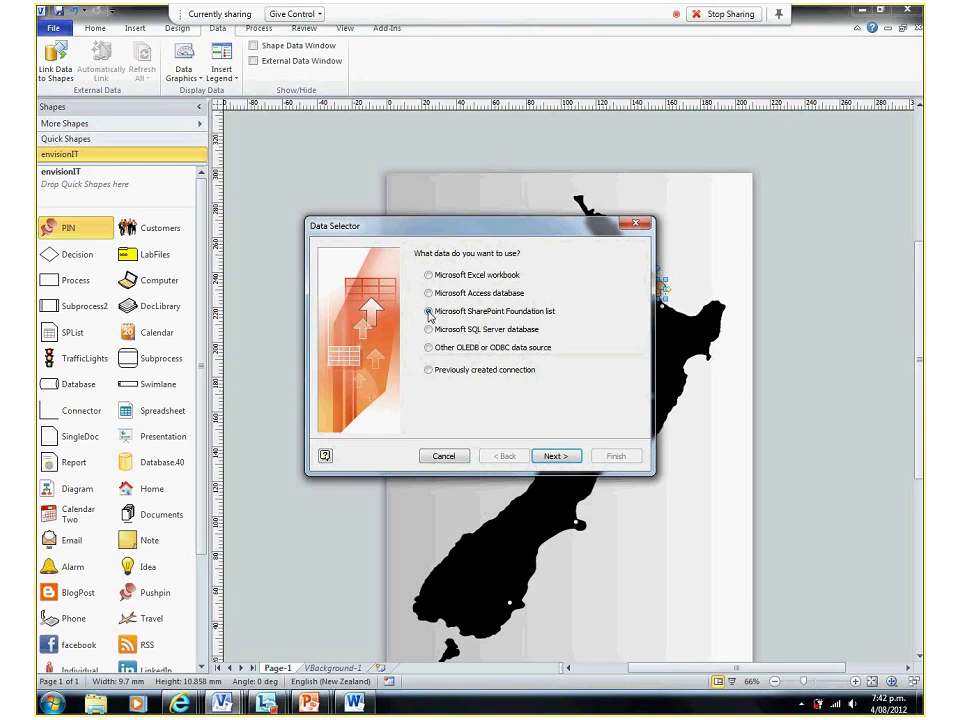
click(552, 459)
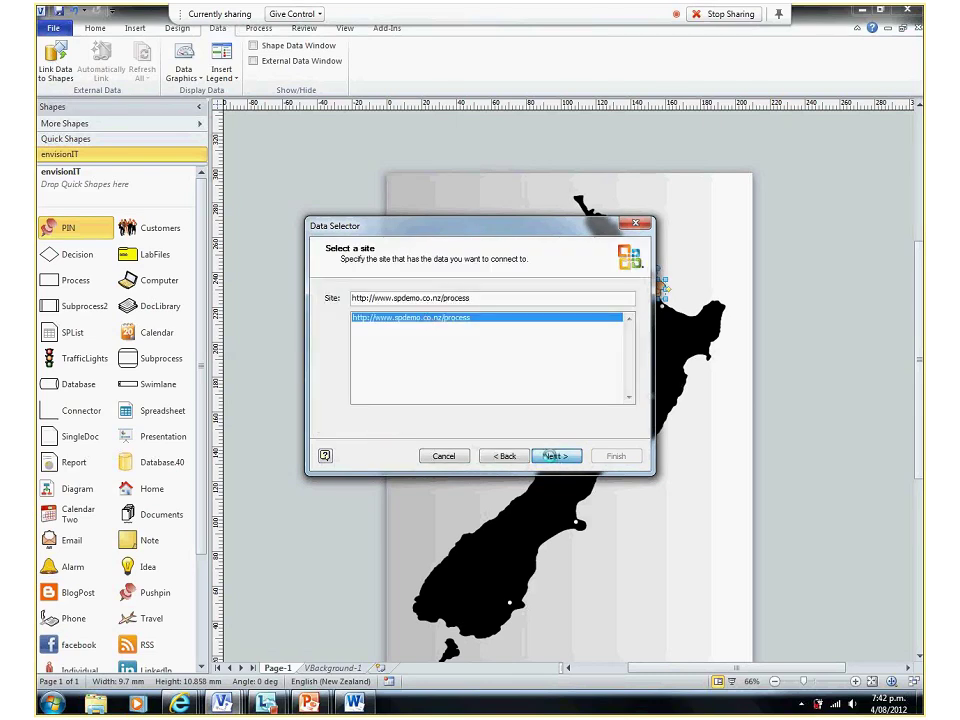
click(551, 455)
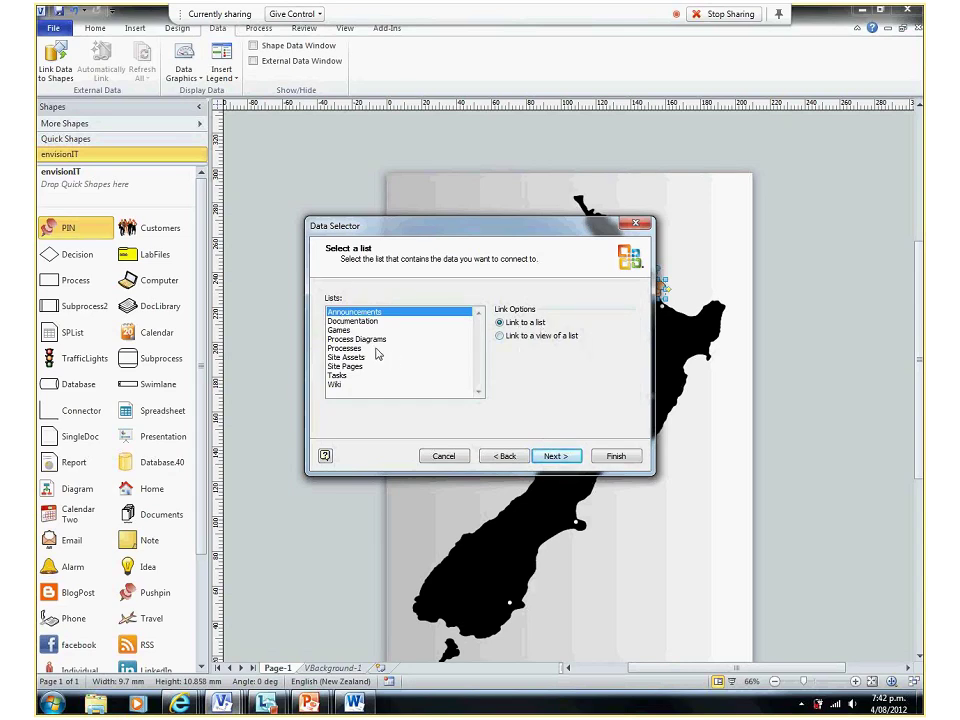
click(338, 331)
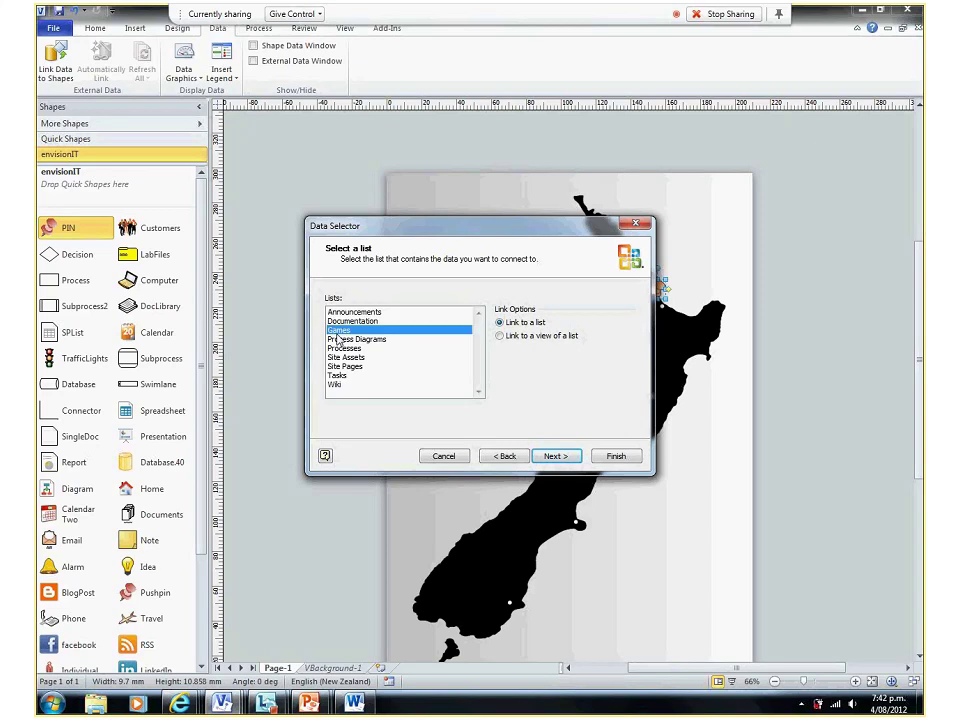
click(555, 456)
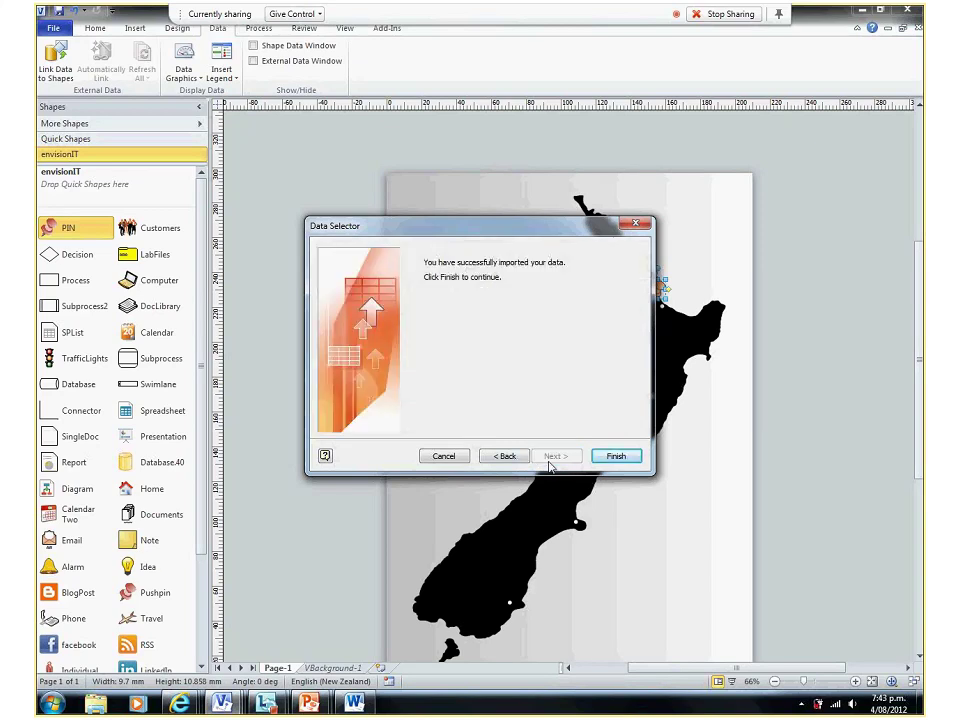
click(613, 456)
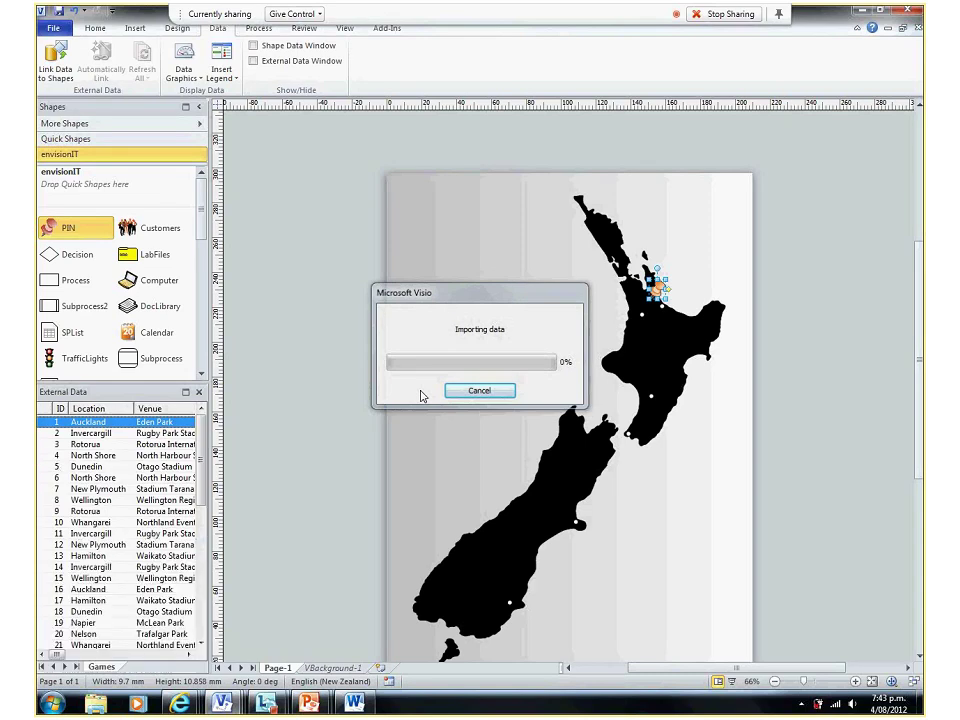
Dock the External Data window beneath the drawing and examine the Games list's records and columns
drag(100, 391, 195, 480)
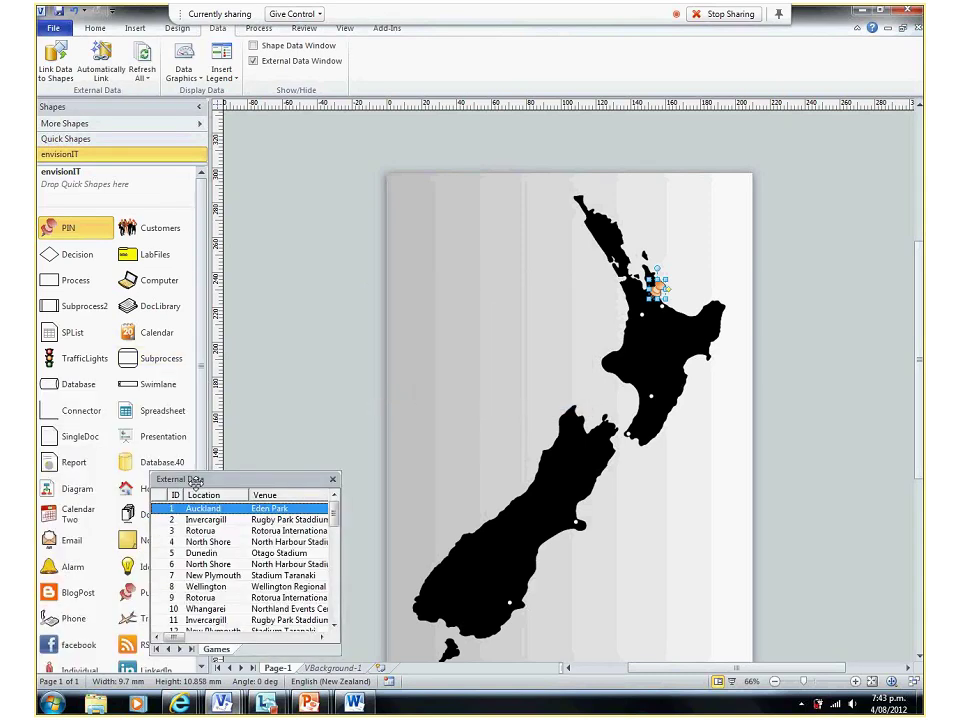
drag(195, 480, 283, 606)
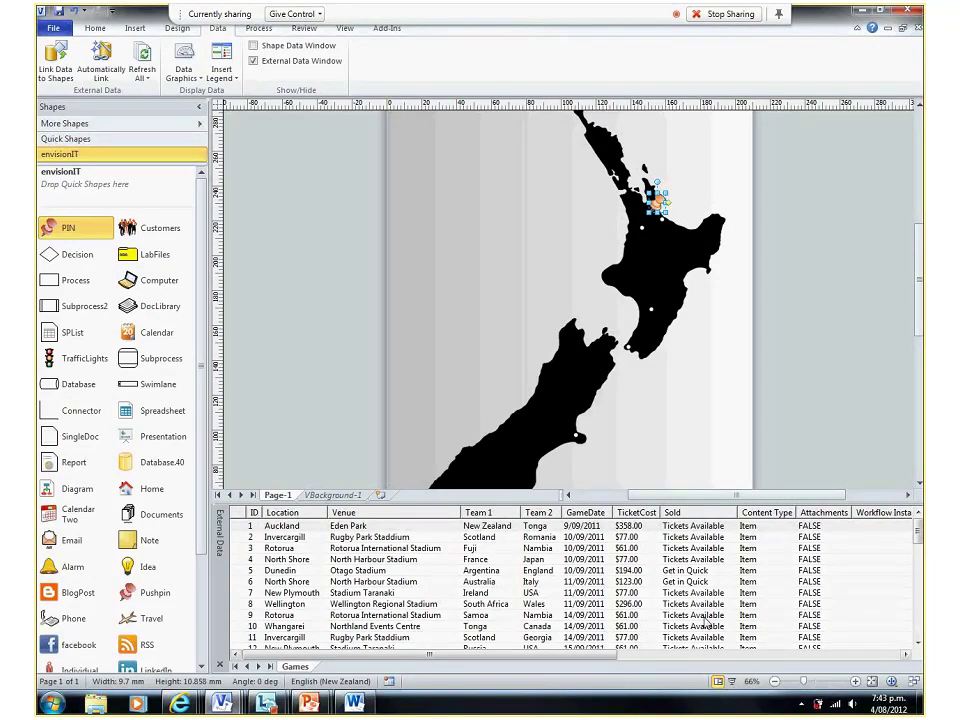
scroll(706, 622, down, 1)
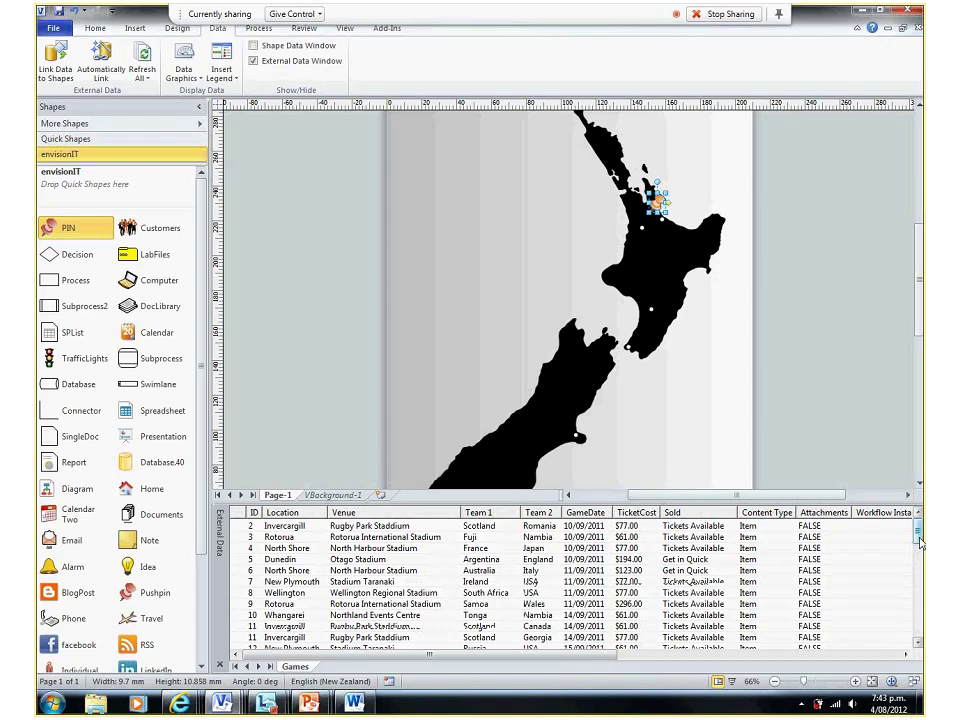
mouse_move(920, 542)
mouse_down()
mouse_move(917, 574)
mouse_move(917, 525)
mouse_up()
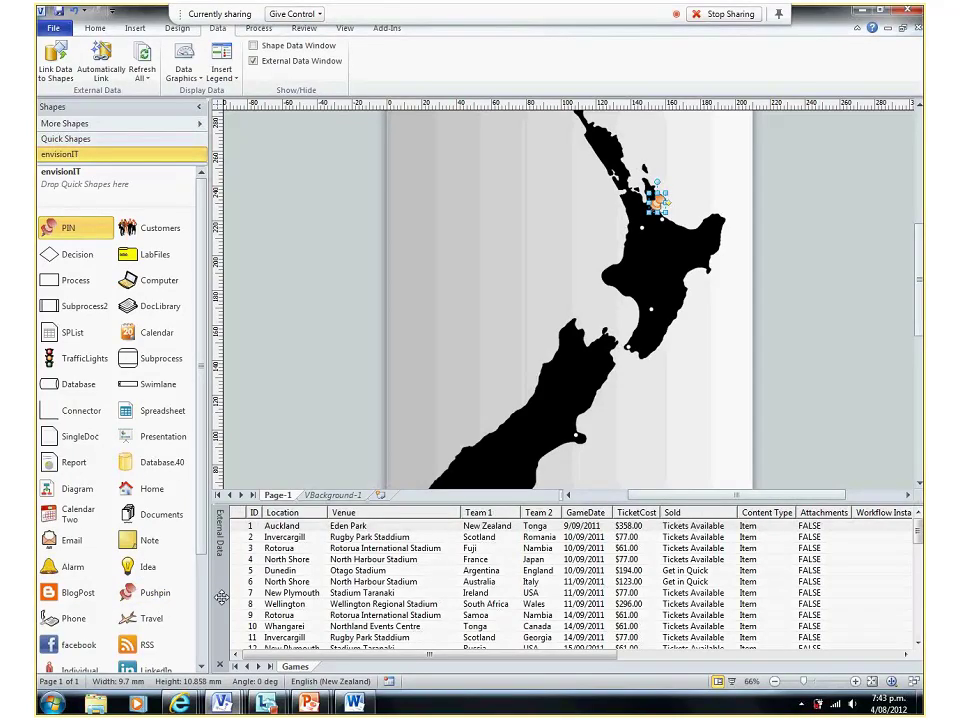
Dock the External Data window below the shapes list and link row 1, Auckland at Eden Park, to the pin
drag(221, 597, 38, 545)
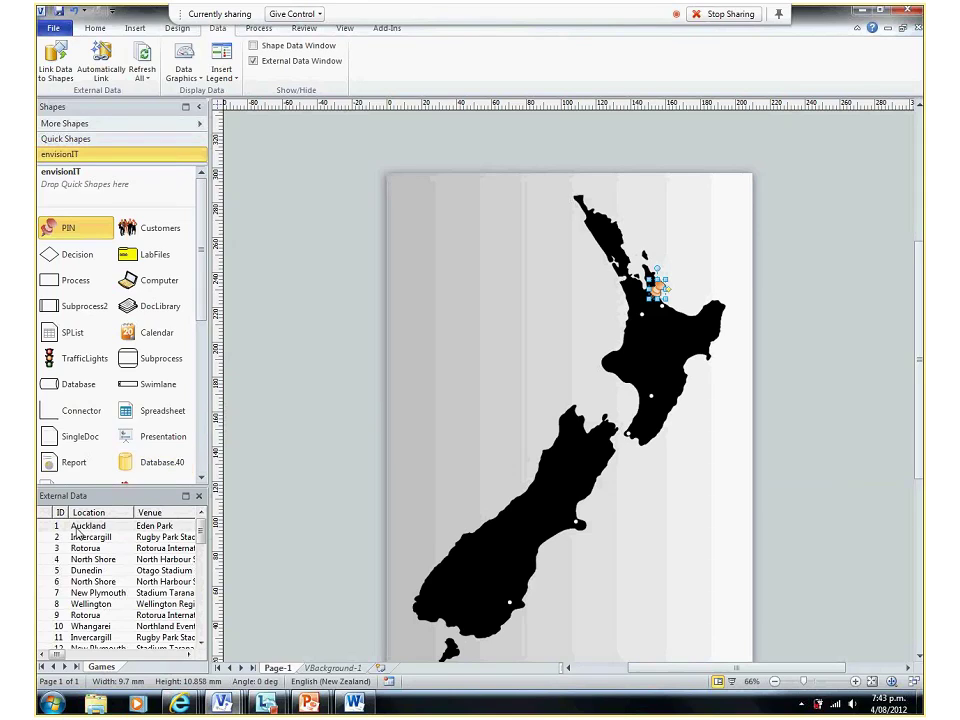
drag(76, 532, 656, 285)
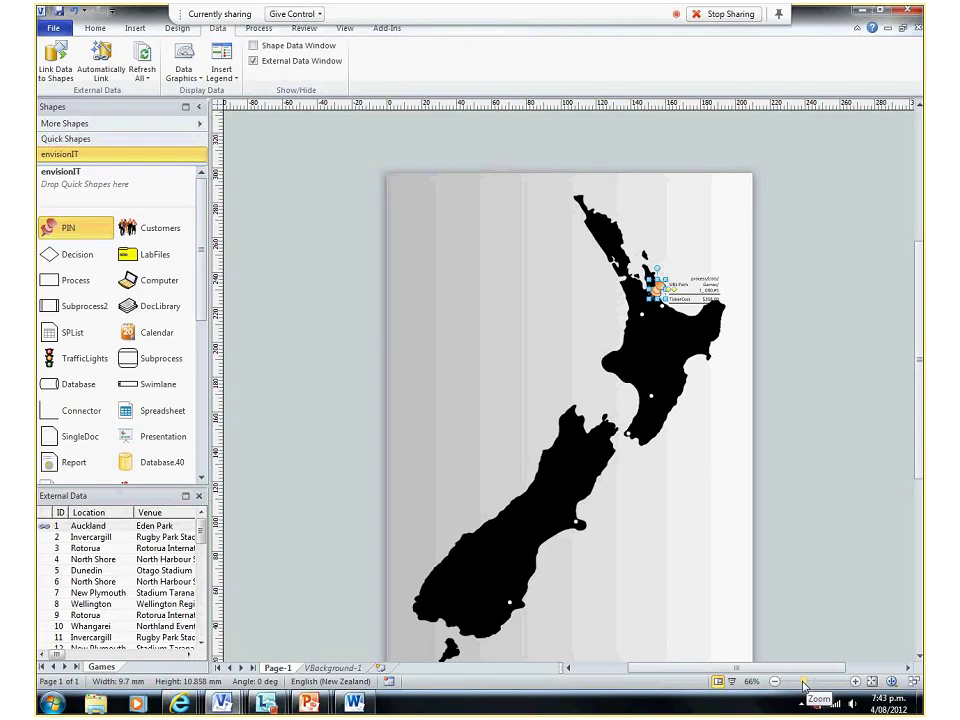
Edit the pin's data graphic so its URL Path item uses the Team 1 data field
drag(808, 684, 812, 684)
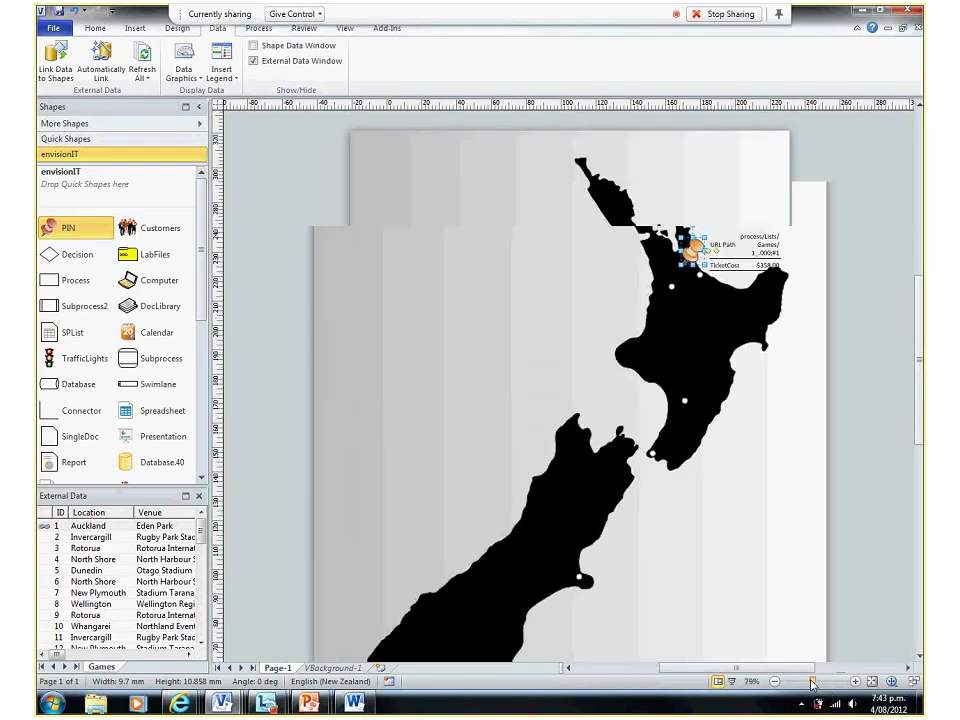
drag(812, 684, 820, 685)
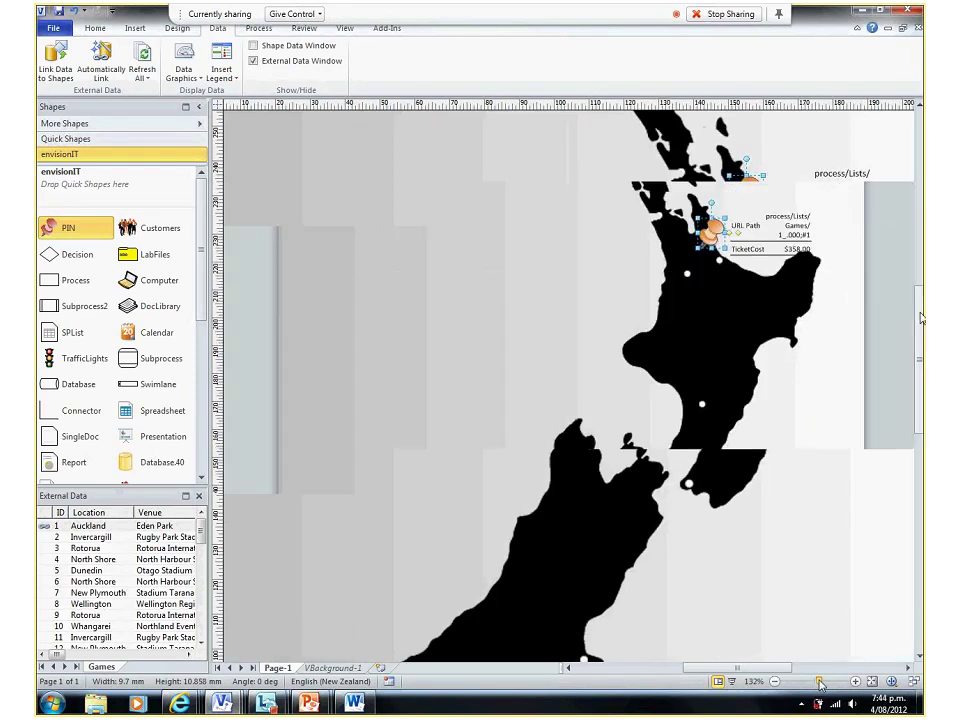
drag(820, 684, 816, 682)
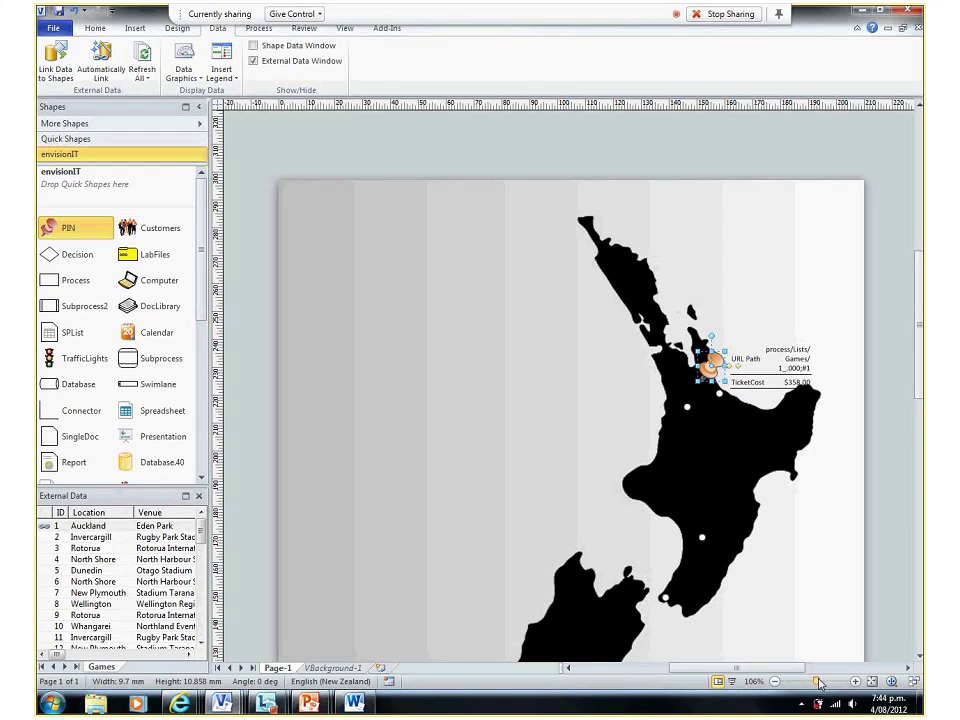
click(855, 682)
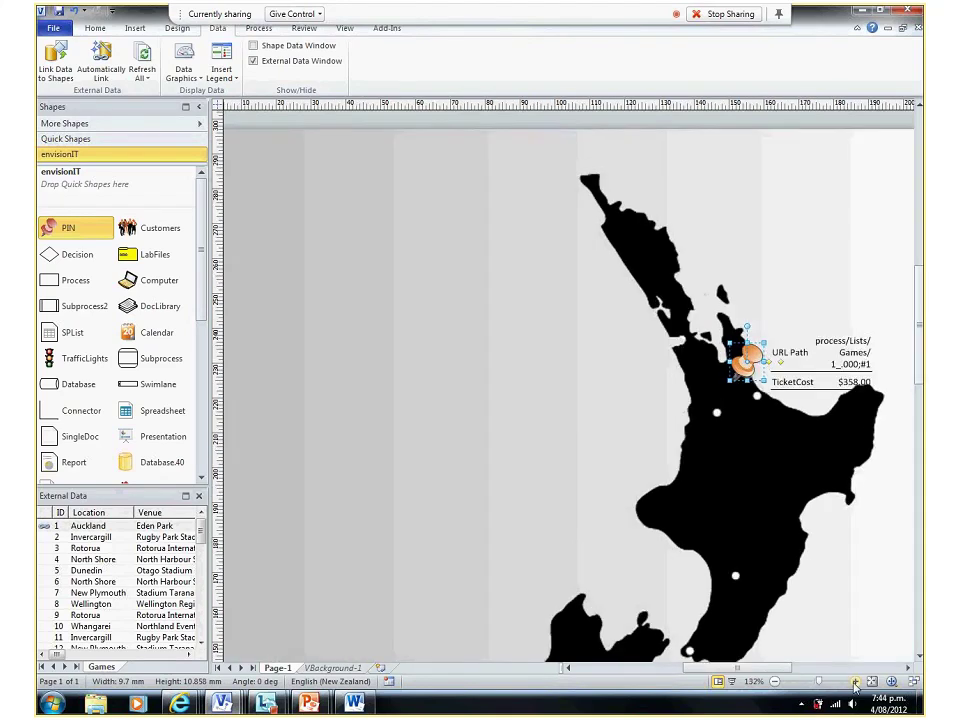
click(855, 682)
drag(750, 669, 768, 672)
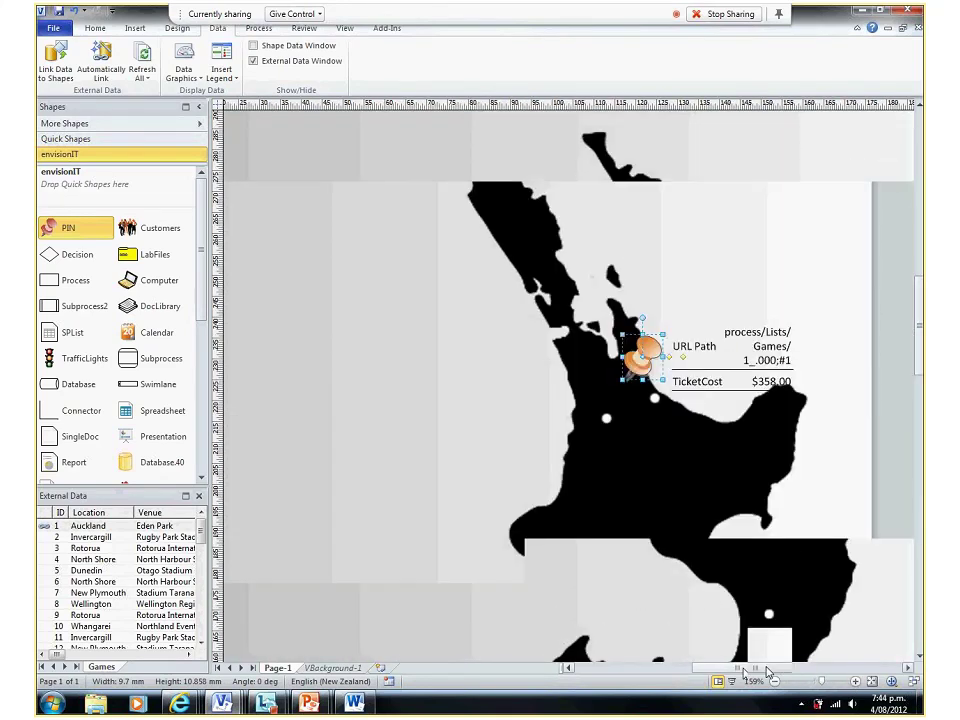
right_click(511, 350)
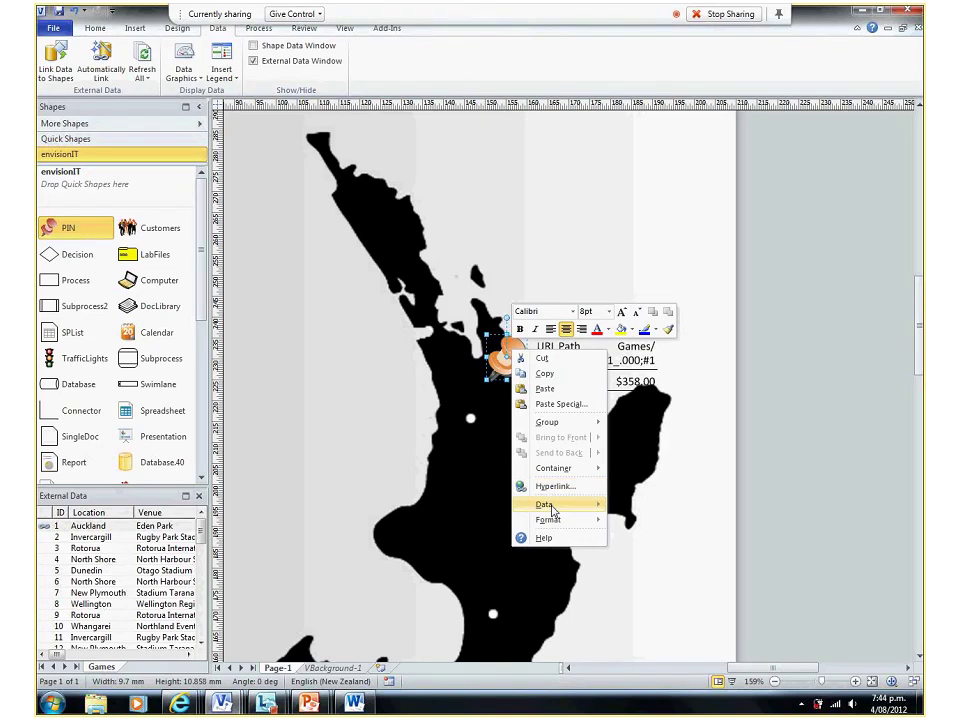
mouse_move(551, 509)
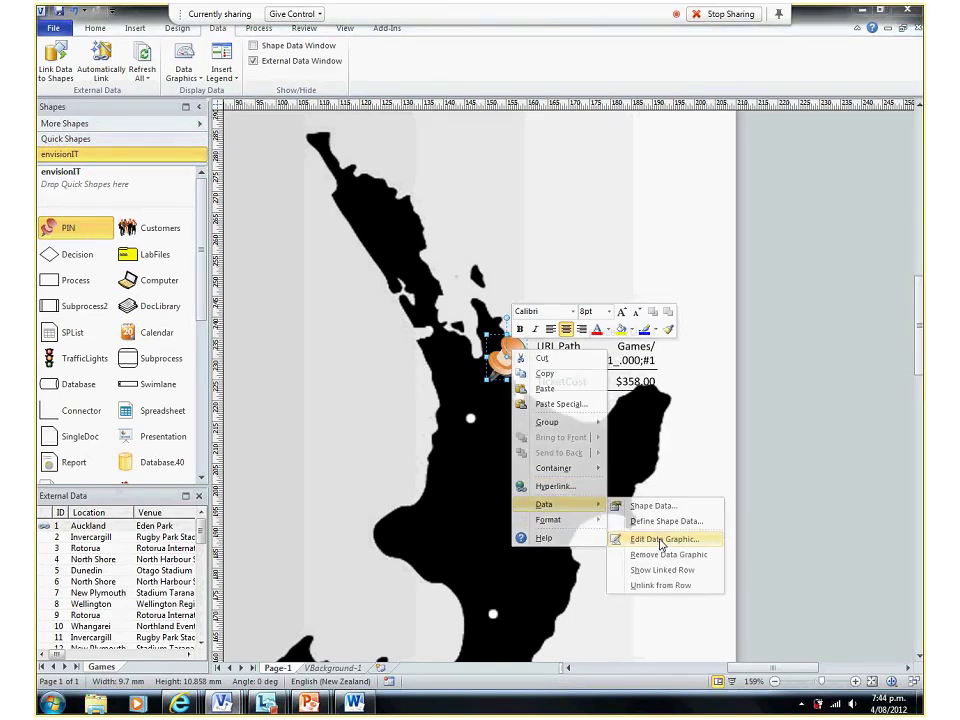
click(661, 540)
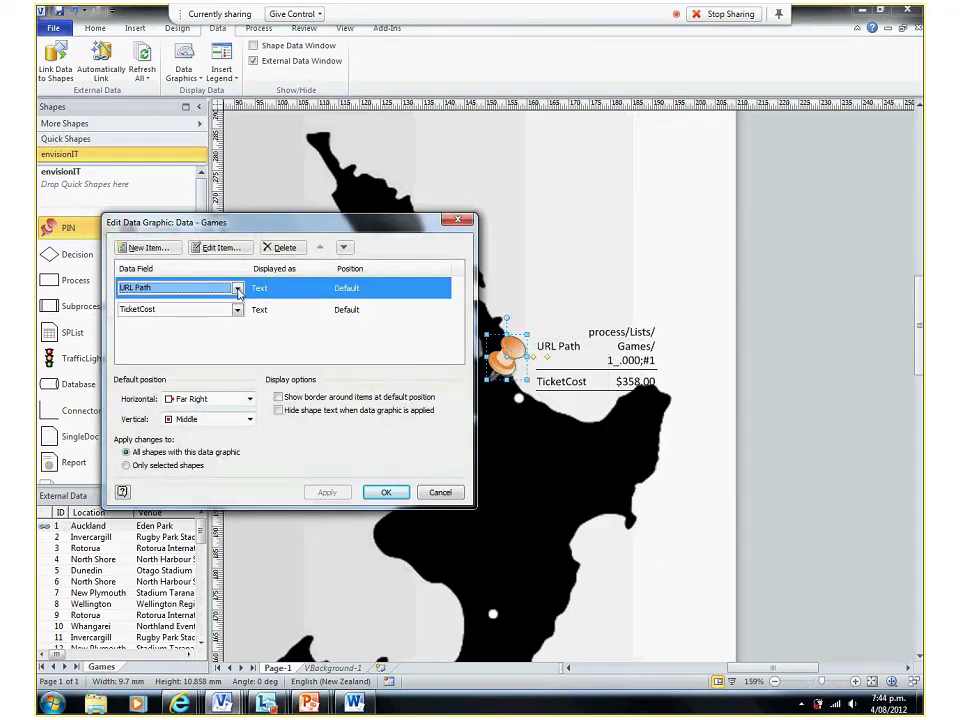
click(238, 289)
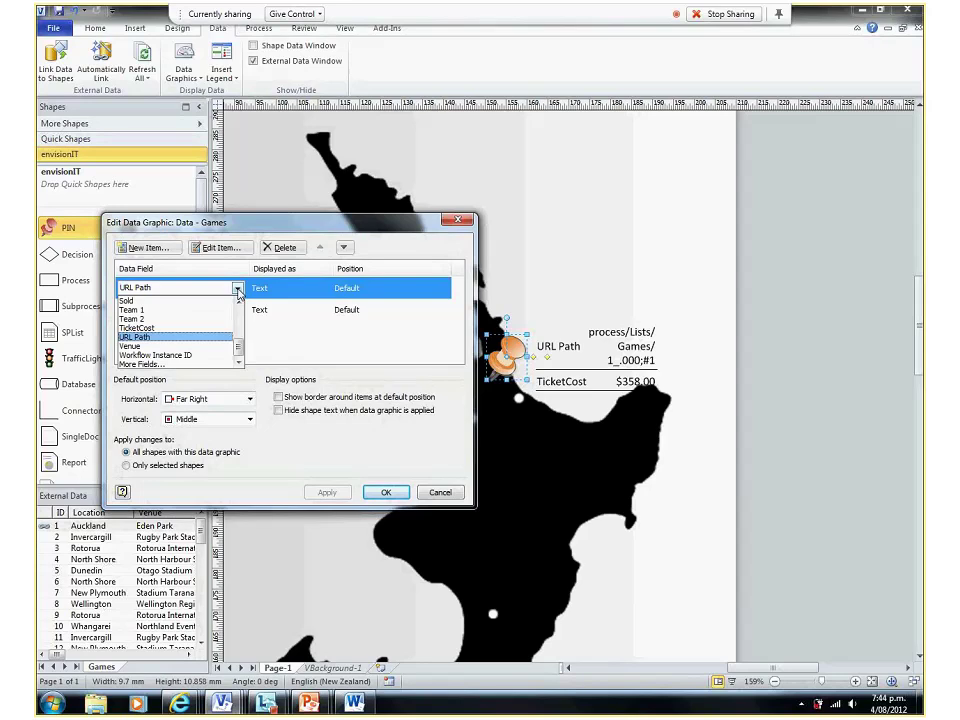
click(145, 311)
Hide the label of the Team 1 item in the Games data graphic
double_click(264, 290)
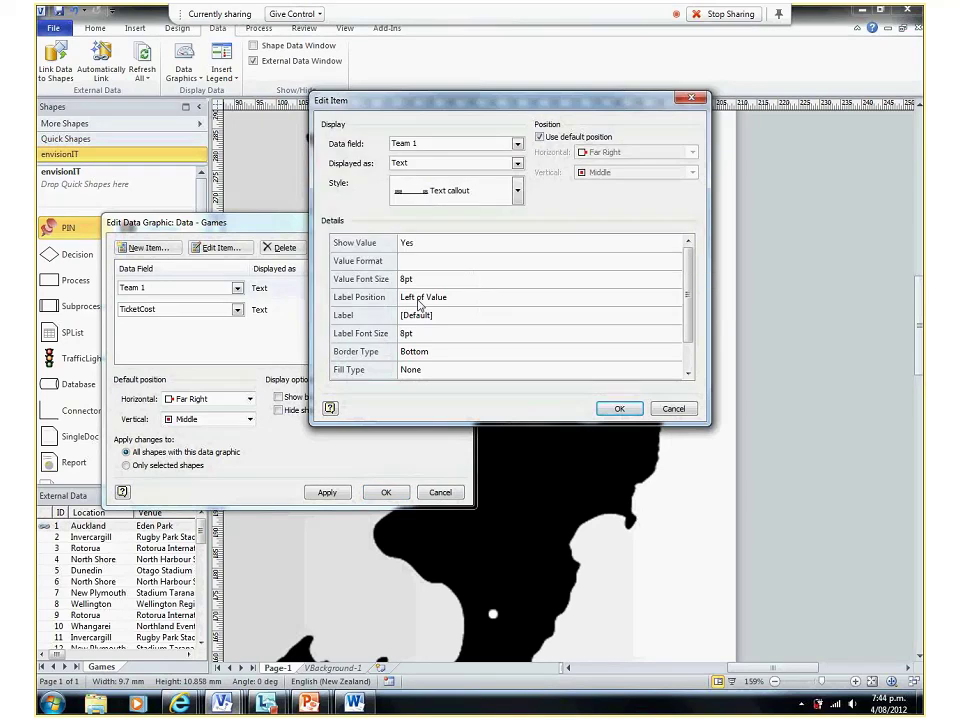
click(680, 297)
click(420, 314)
click(614, 408)
Change the TicketCost item to the Team 2 data field and set its label position to Not Shown
click(237, 309)
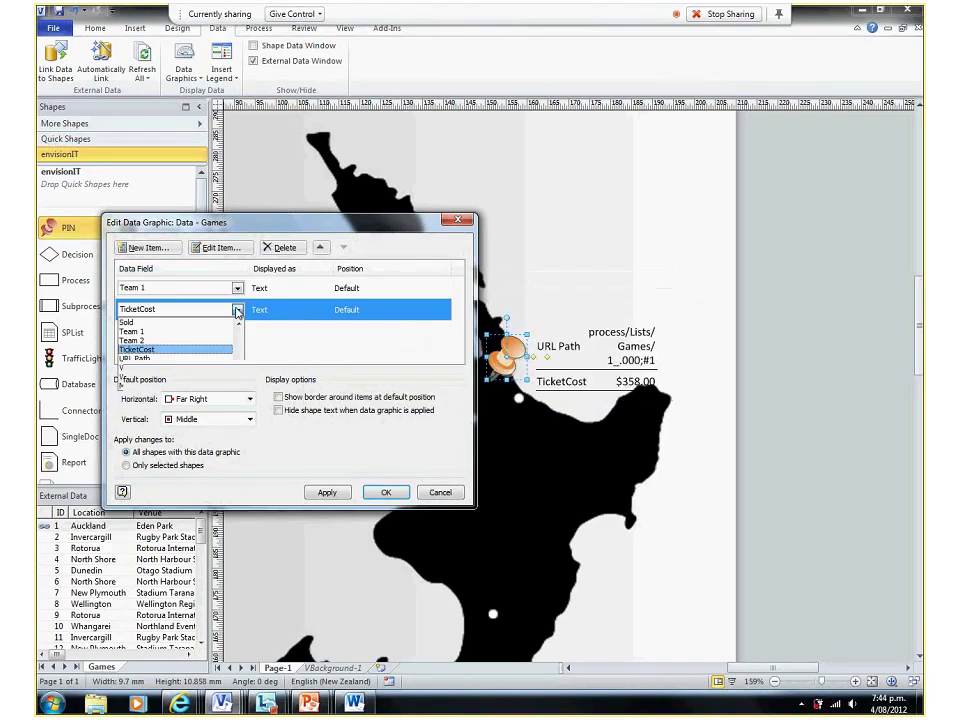
click(133, 341)
double_click(272, 317)
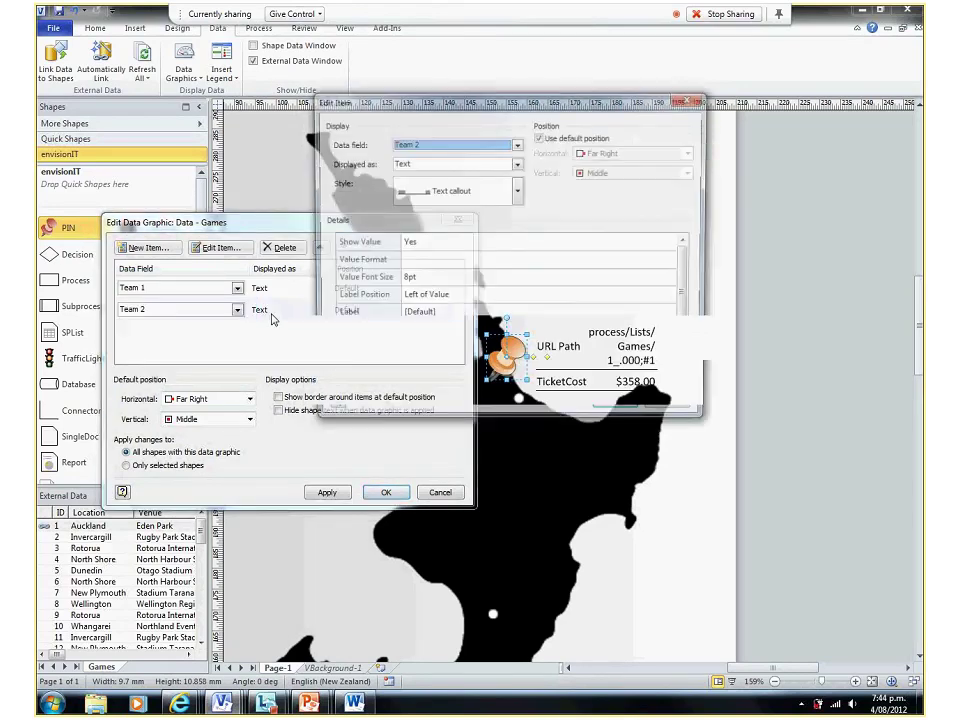
click(672, 297)
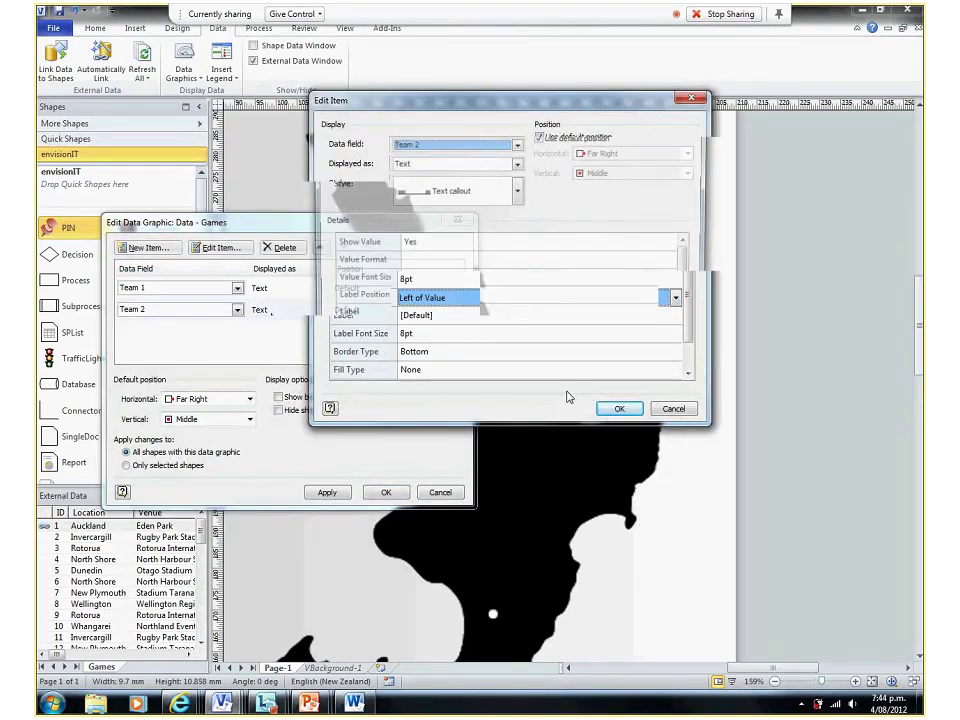
click(567, 397)
click(616, 408)
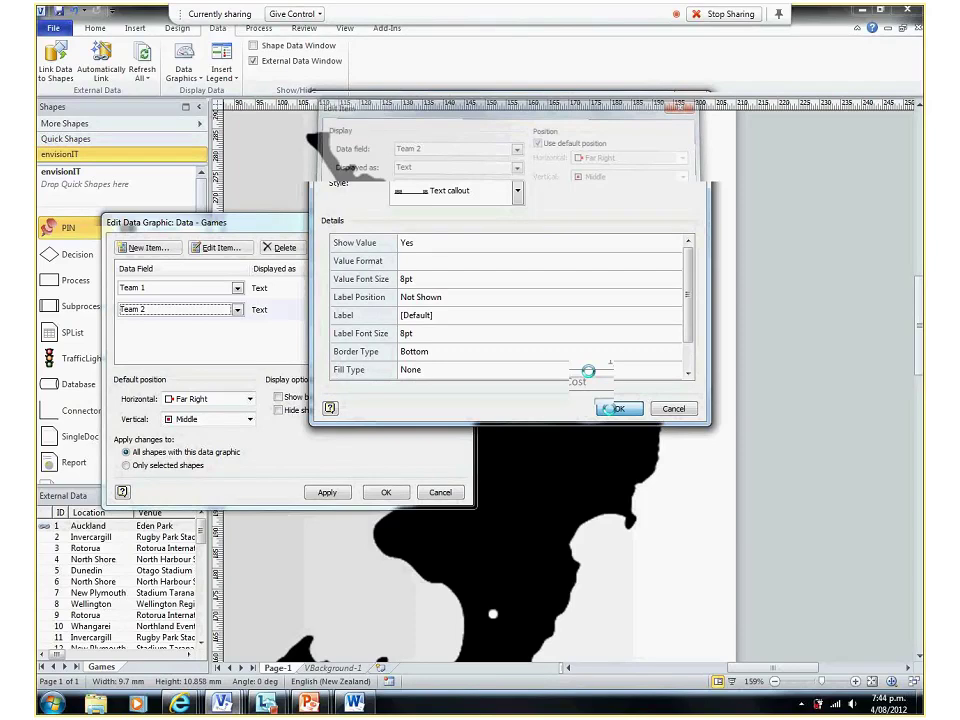
Add a TicketCost item to the Games data graphic, displayed as a Data Bar in the Speedometer style
click(145, 248)
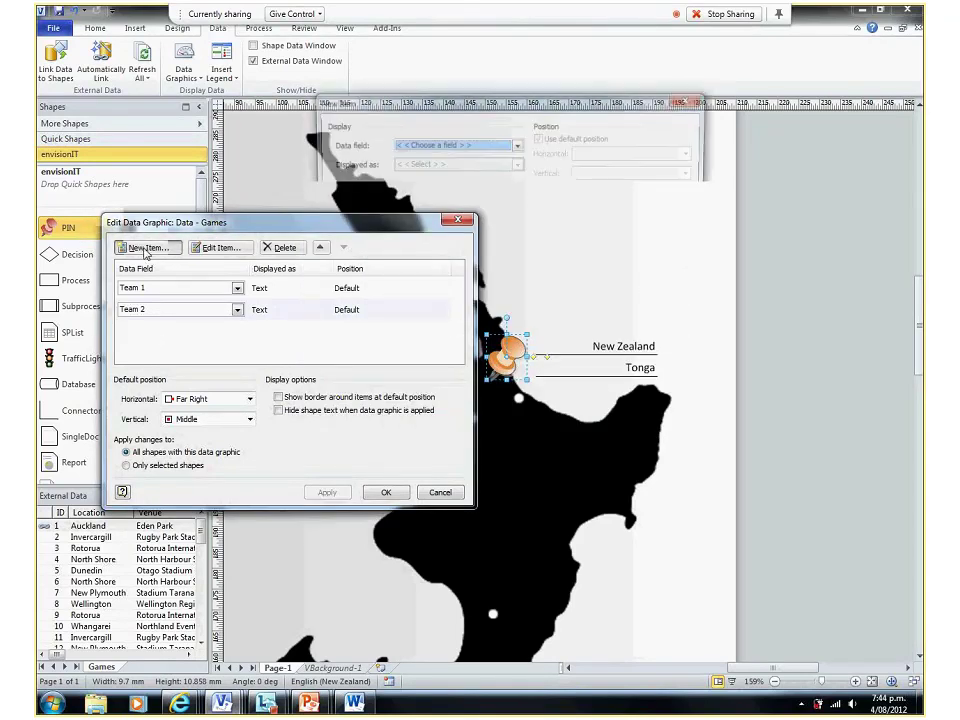
click(517, 143)
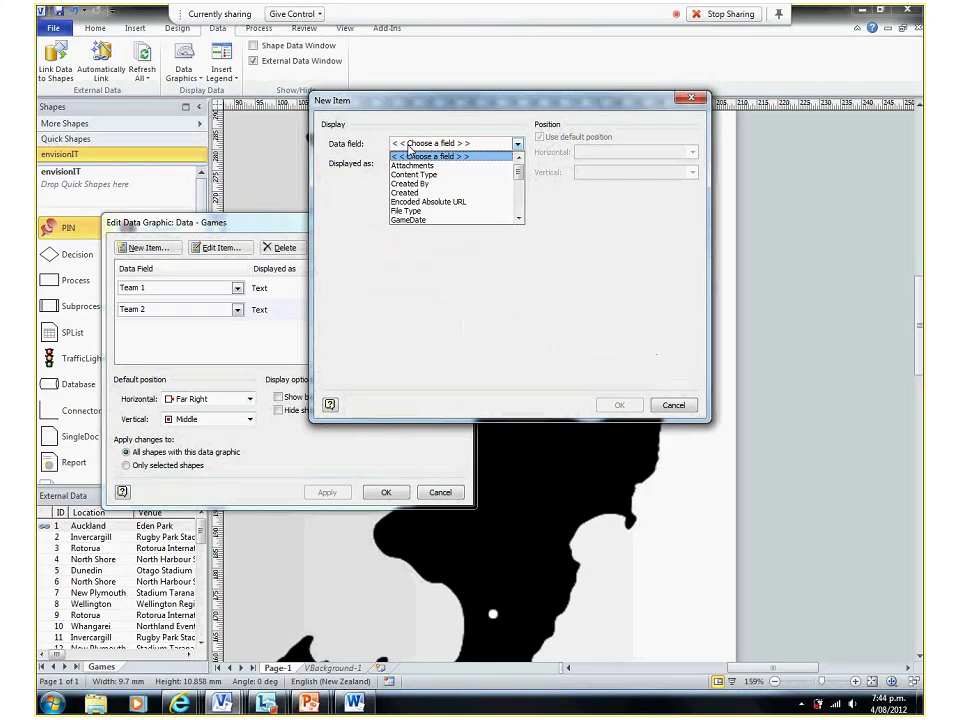
scroll(520, 214, down, 3)
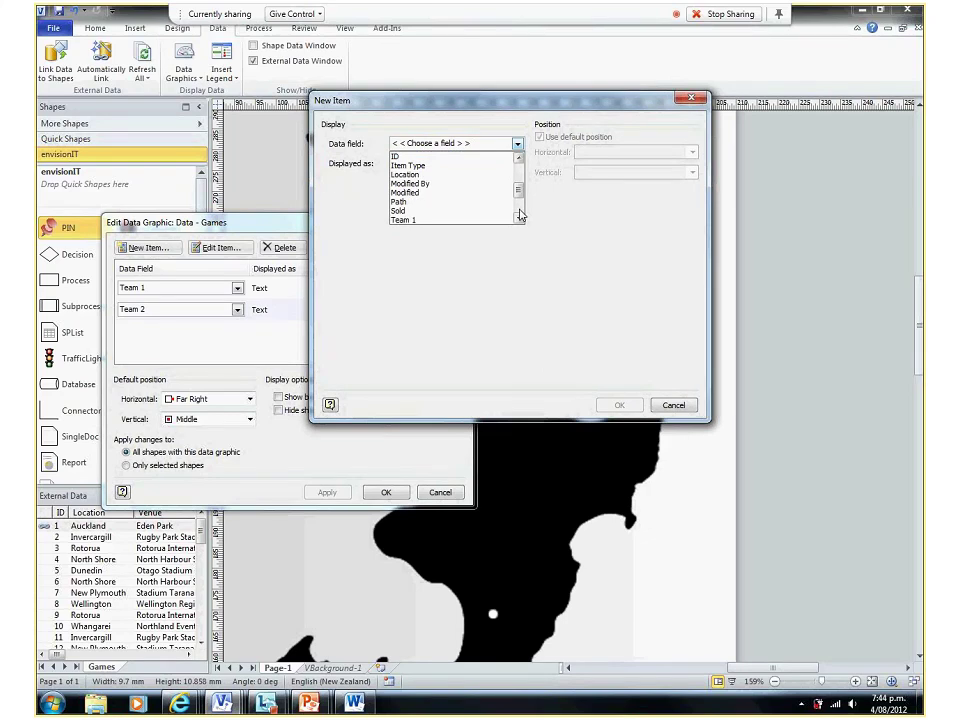
scroll(429, 220, down, 2)
click(420, 210)
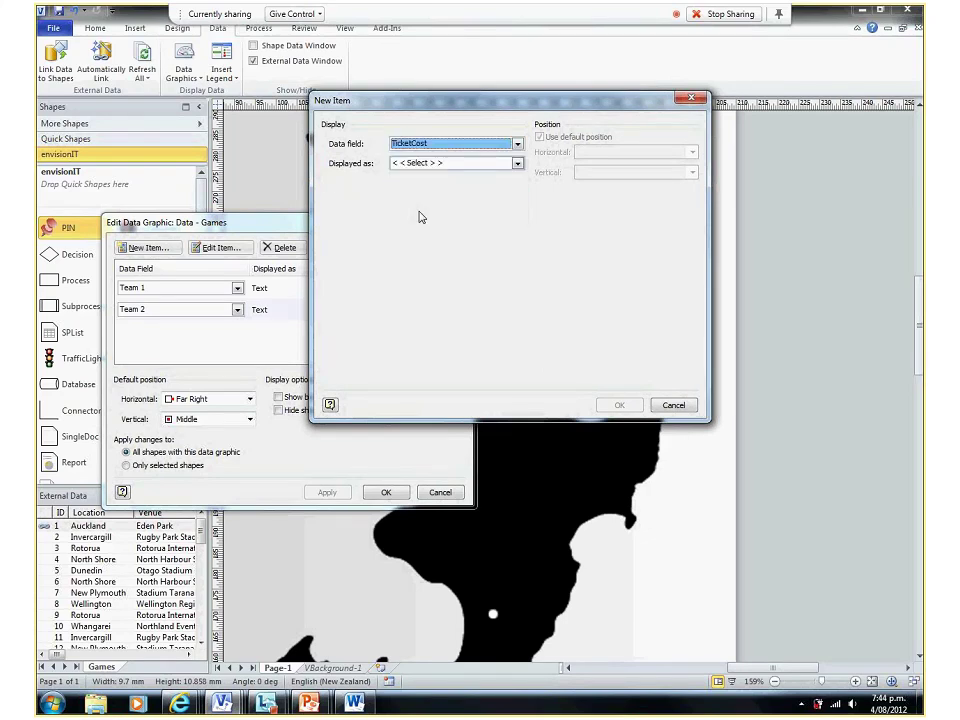
click(517, 163)
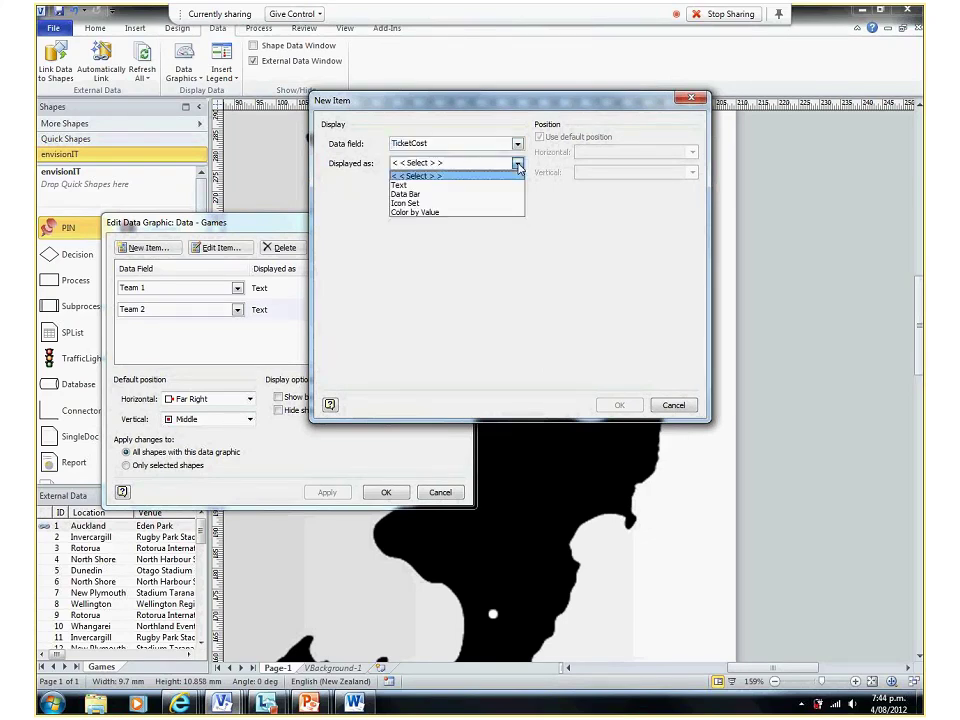
click(410, 194)
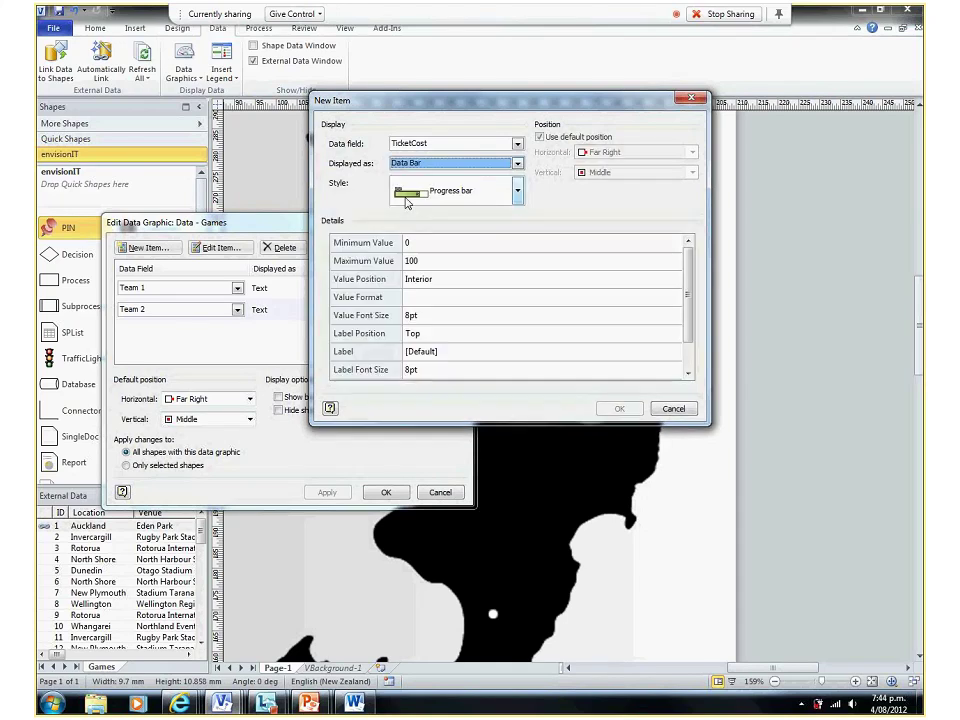
click(440, 190)
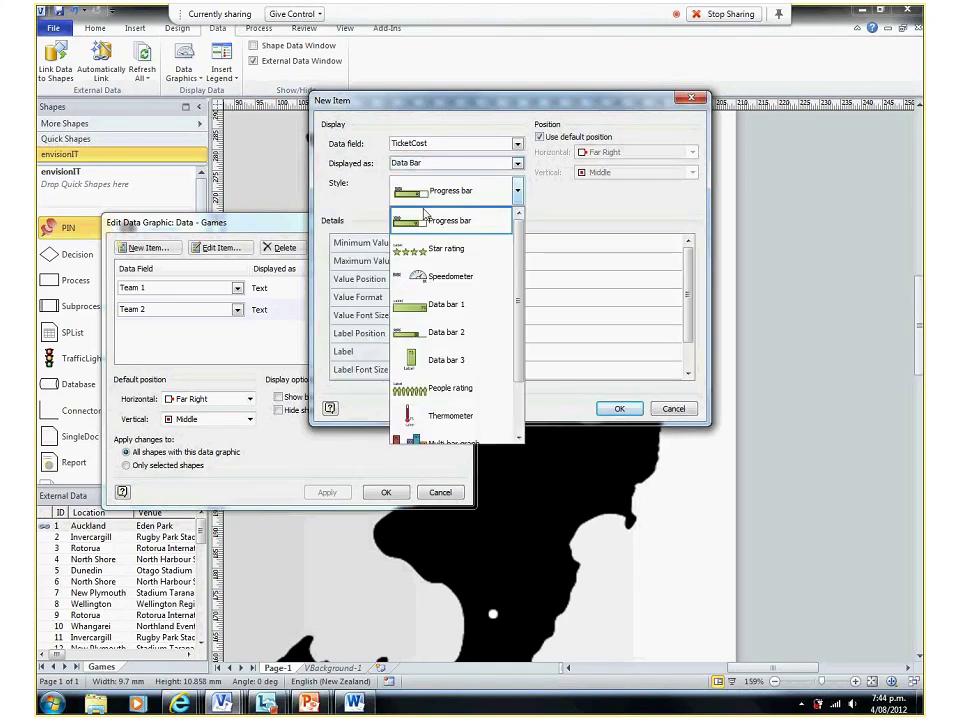
click(417, 280)
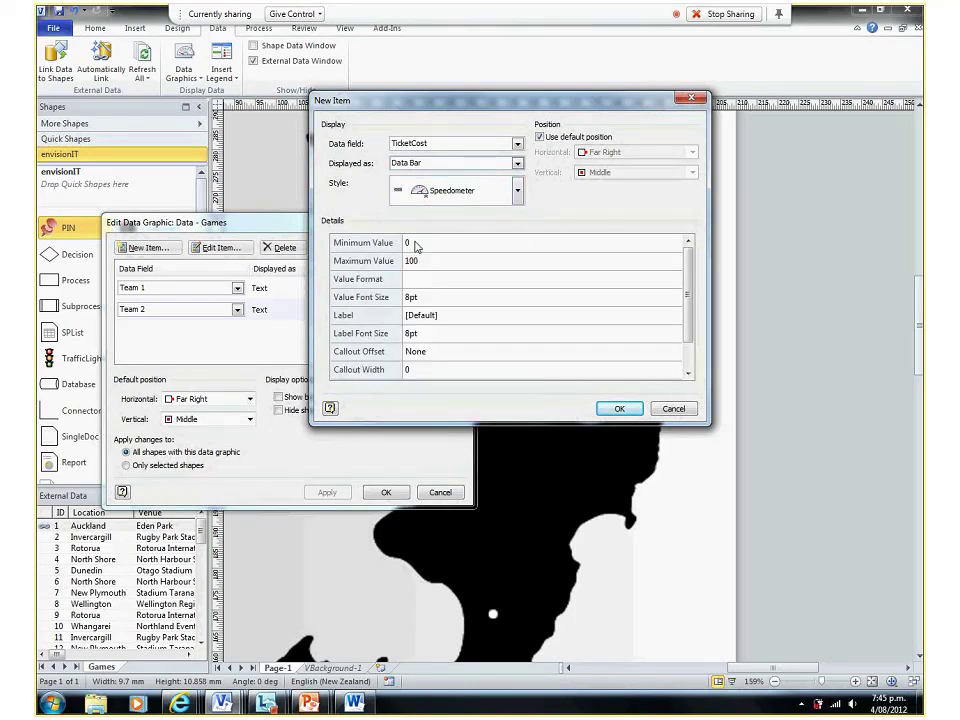
Set the TicketCost speedometer's minimum value to 70 and maximum value to 700, and accept the new item
click(408, 243)
text(70)
click(418, 261)
text(70)
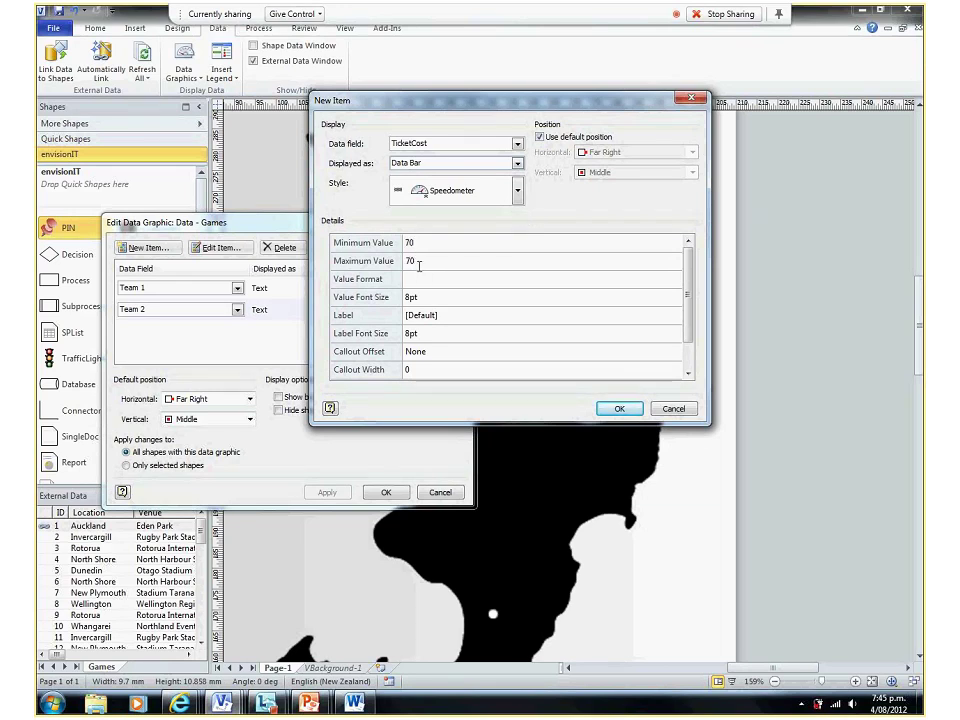
text(0)
click(449, 285)
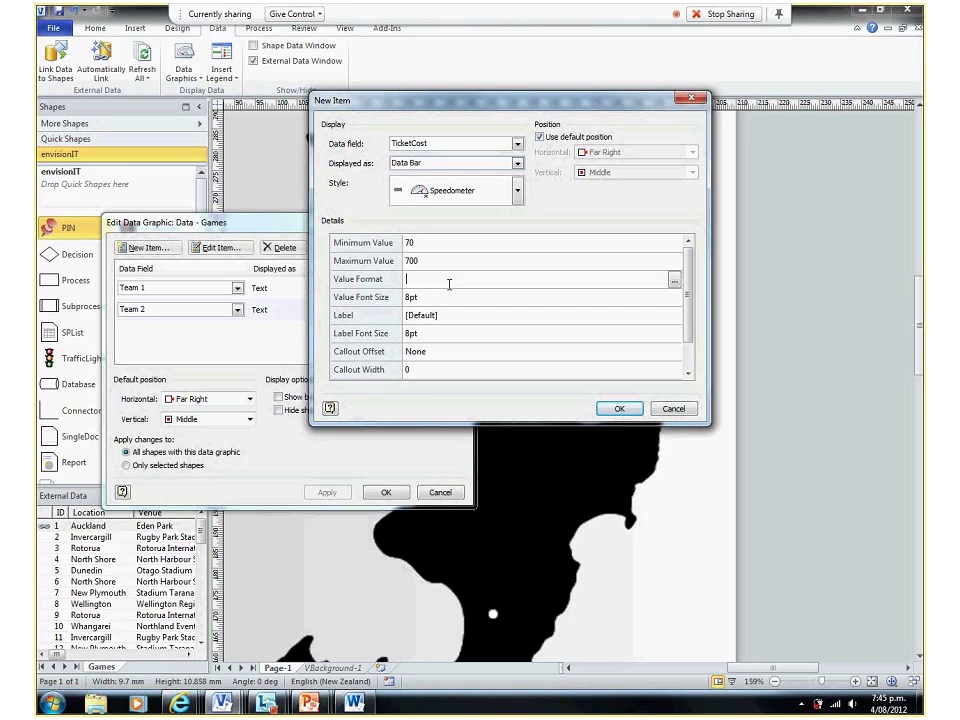
click(620, 410)
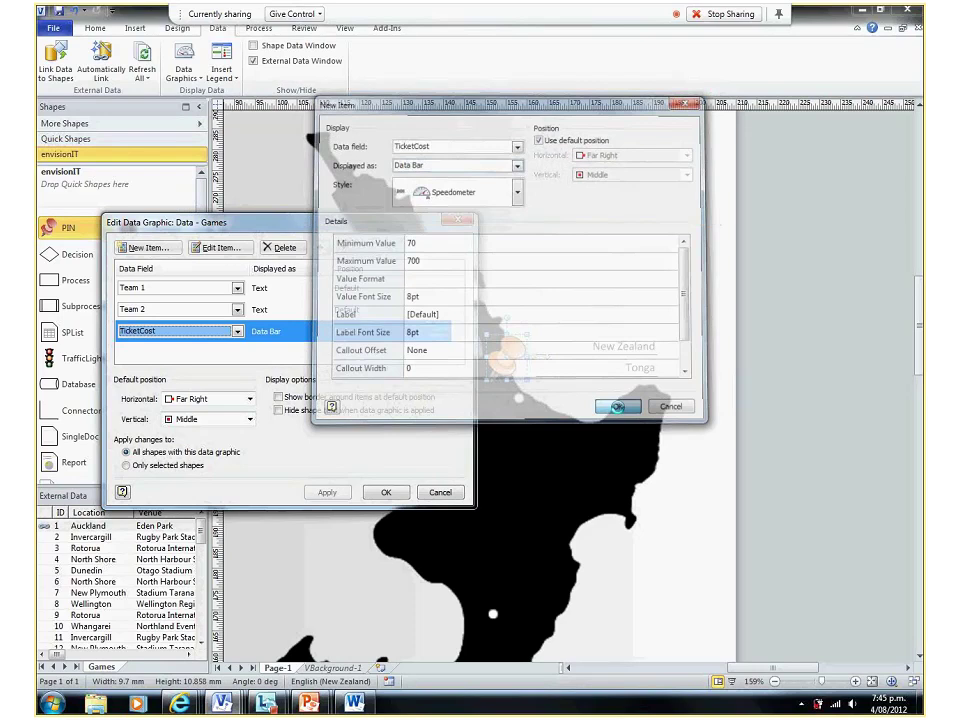
Add a Sold item displayed as Color by Value with the default color assignments, and apply the data graphic
double_click(220, 338)
click(517, 143)
scroll(579, 219, down, 5)
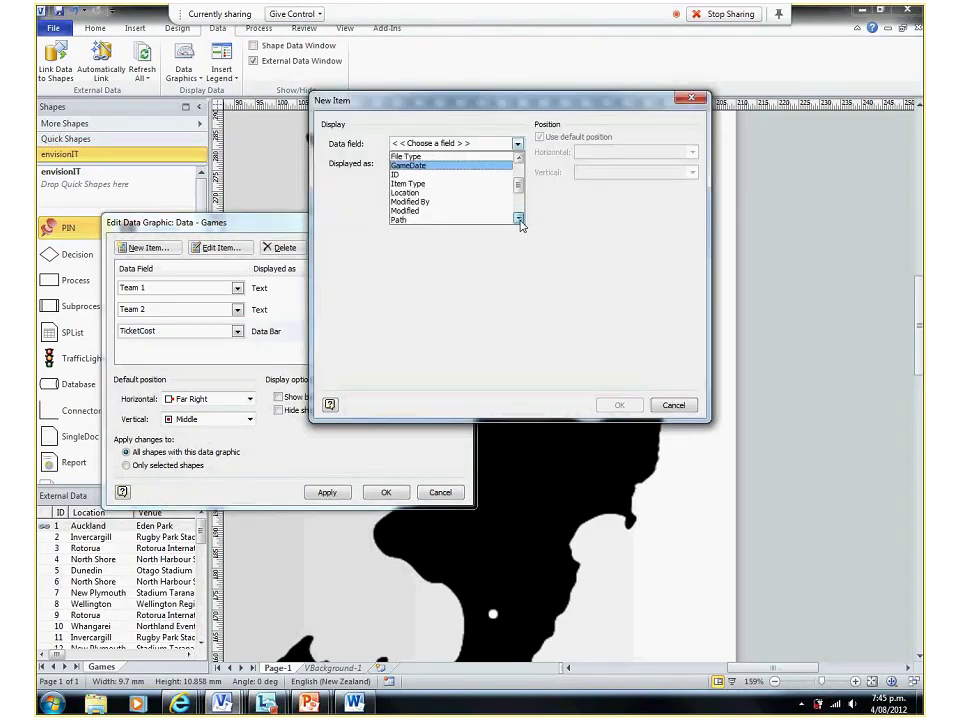
click(405, 210)
click(414, 163)
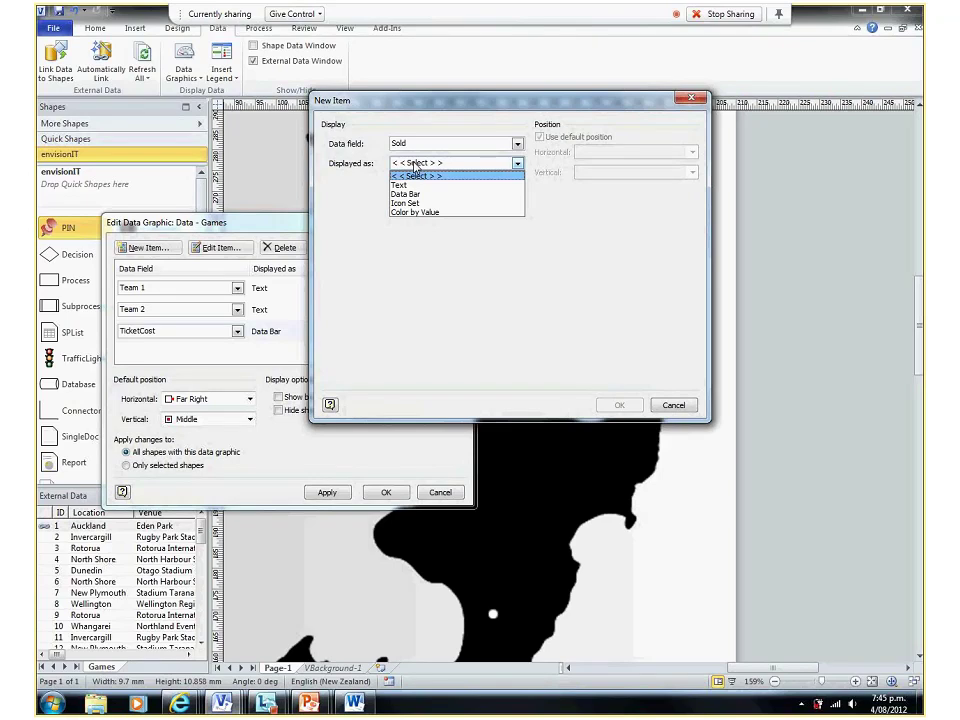
click(414, 212)
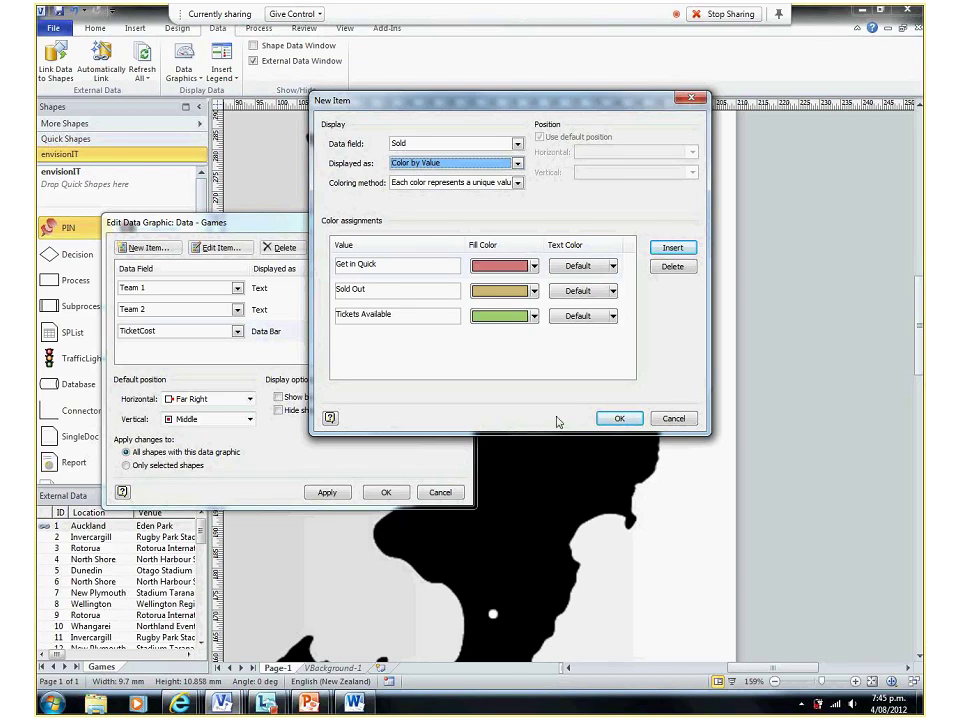
click(619, 420)
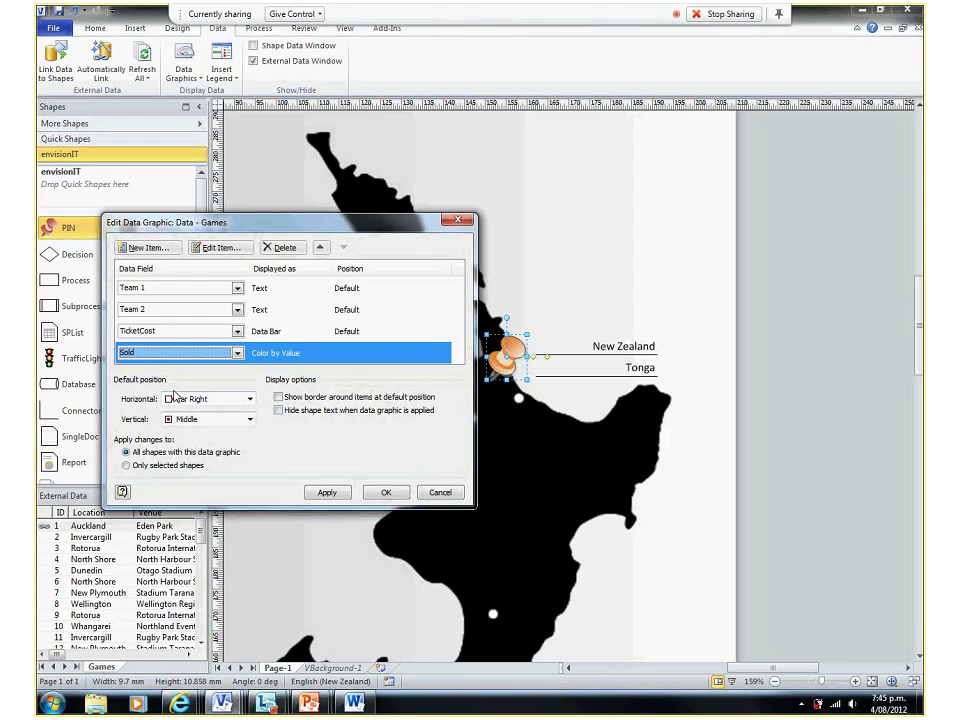
click(386, 492)
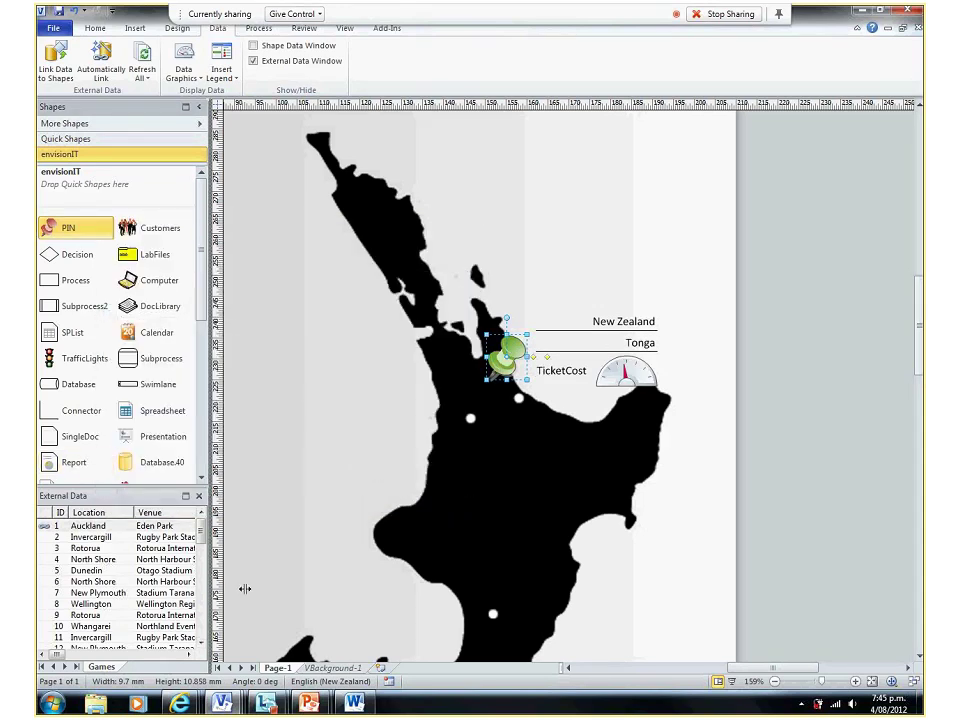
Place linked pins on the map for row 2, Invercargill, near the South Island's southern end and row 3, Rotorua, in the central North Island
drag(244, 589, 287, 592)
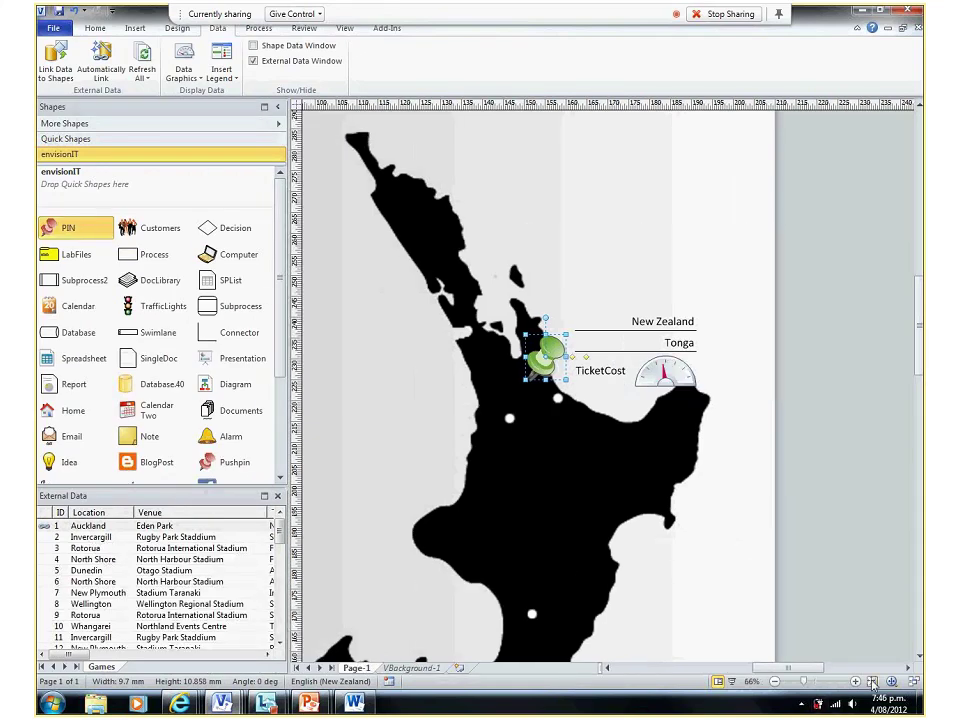
click(872, 681)
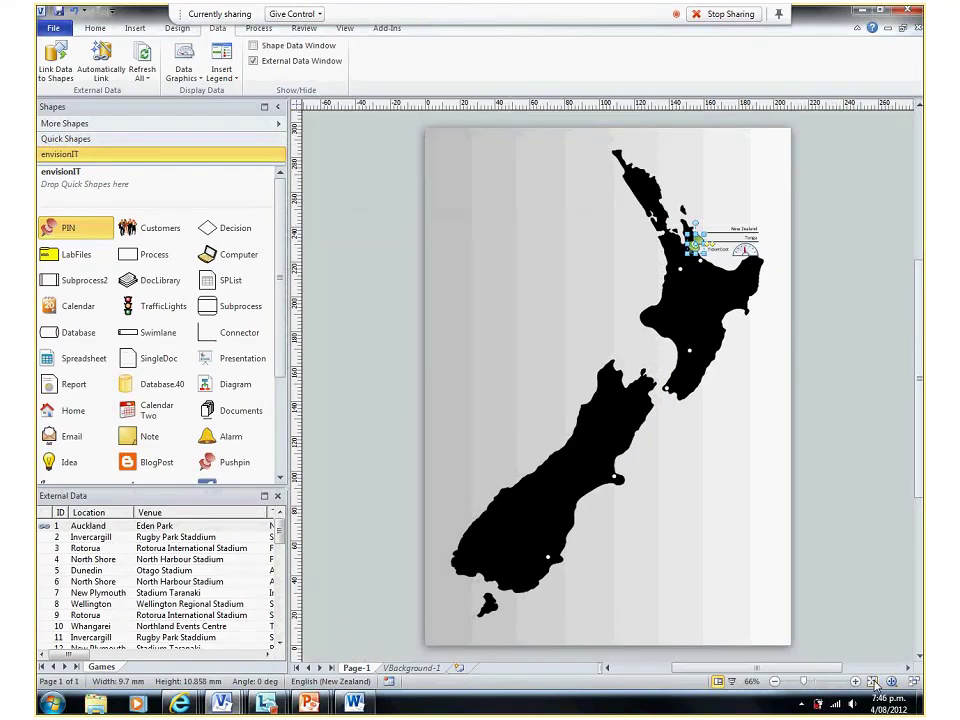
drag(88, 537, 519, 573)
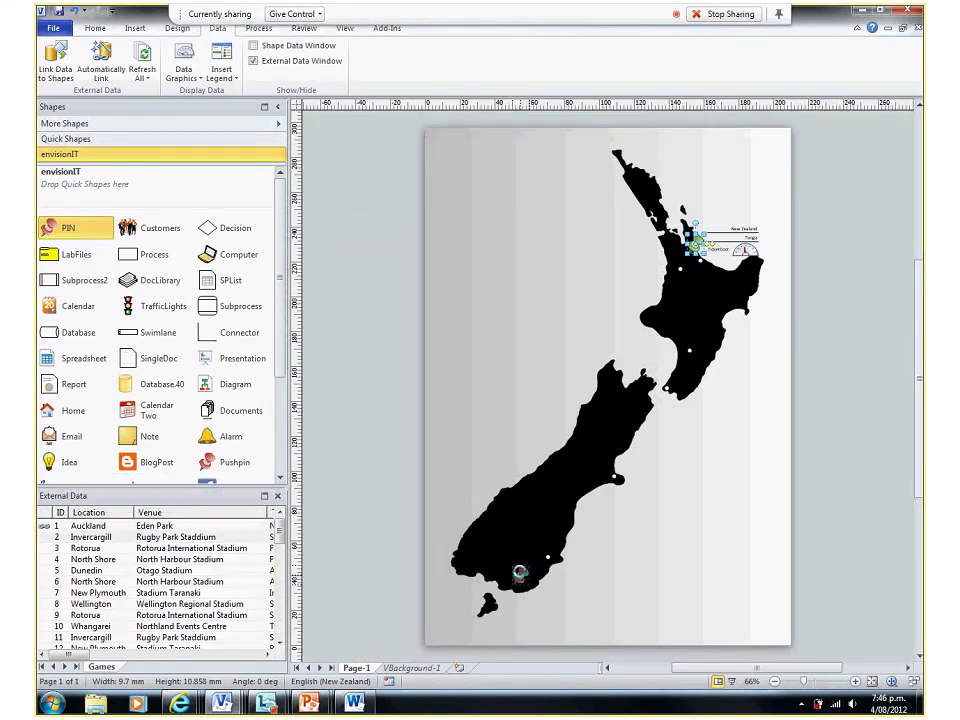
drag(85, 548, 696, 278)
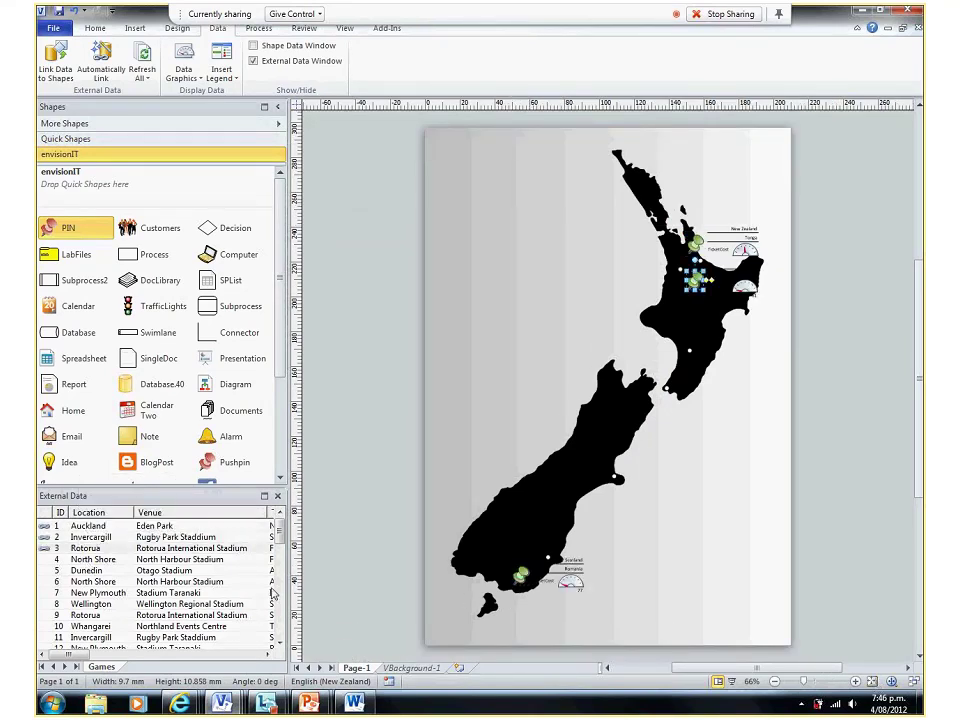
Place linked pins for row 33, Wellington, at the North Island's southern tip and row 31, Nelson, at the South Island's northern end
drag(290, 591, 366, 596)
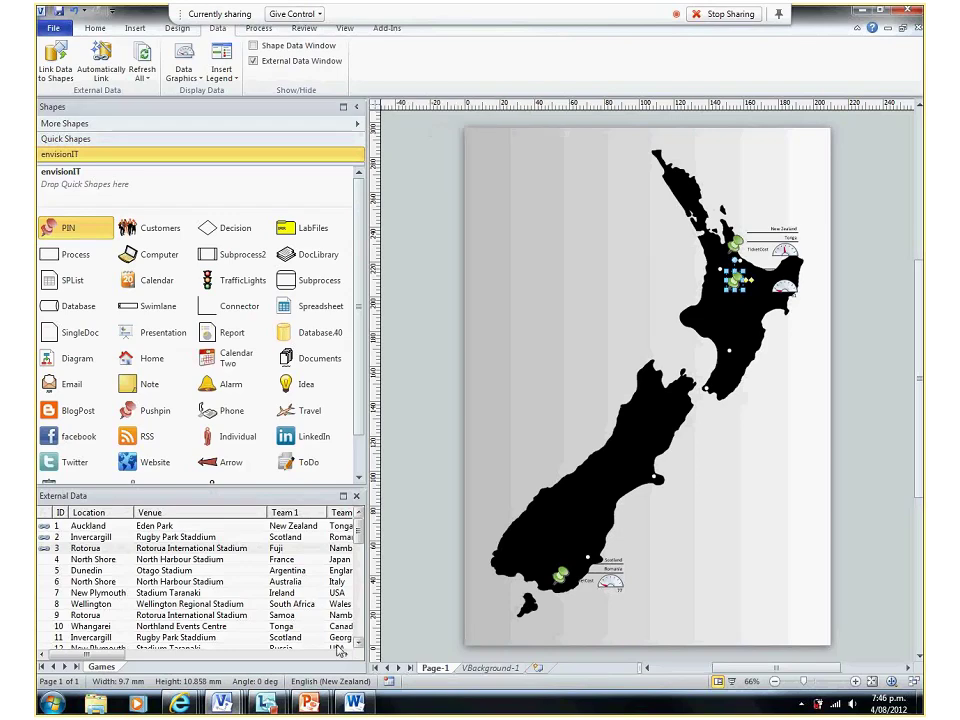
click(340, 654)
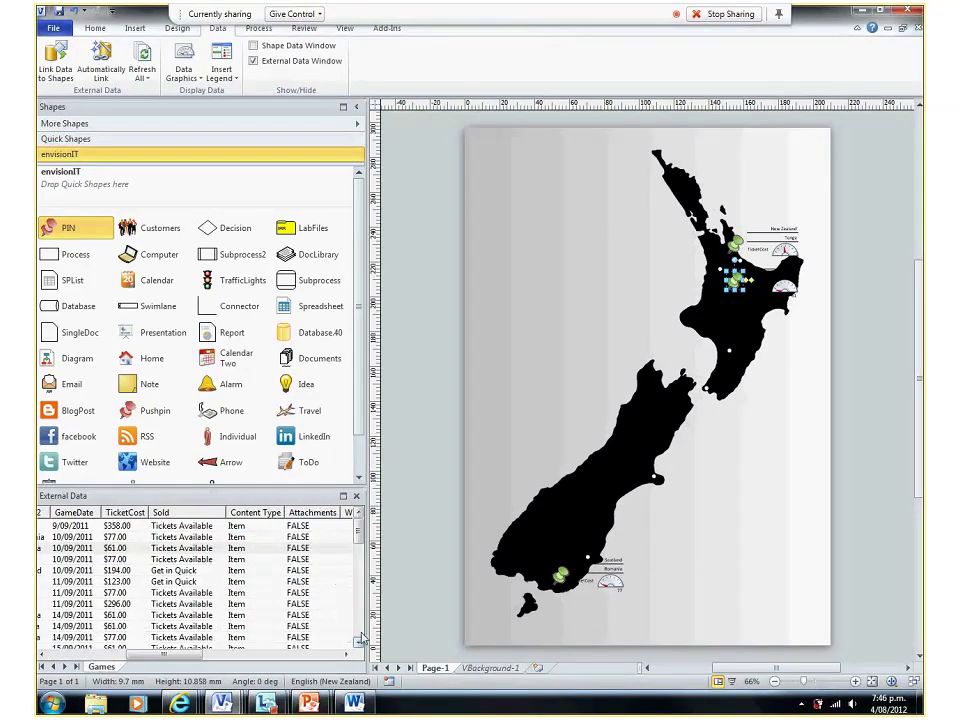
scroll(362, 638, down, 4)
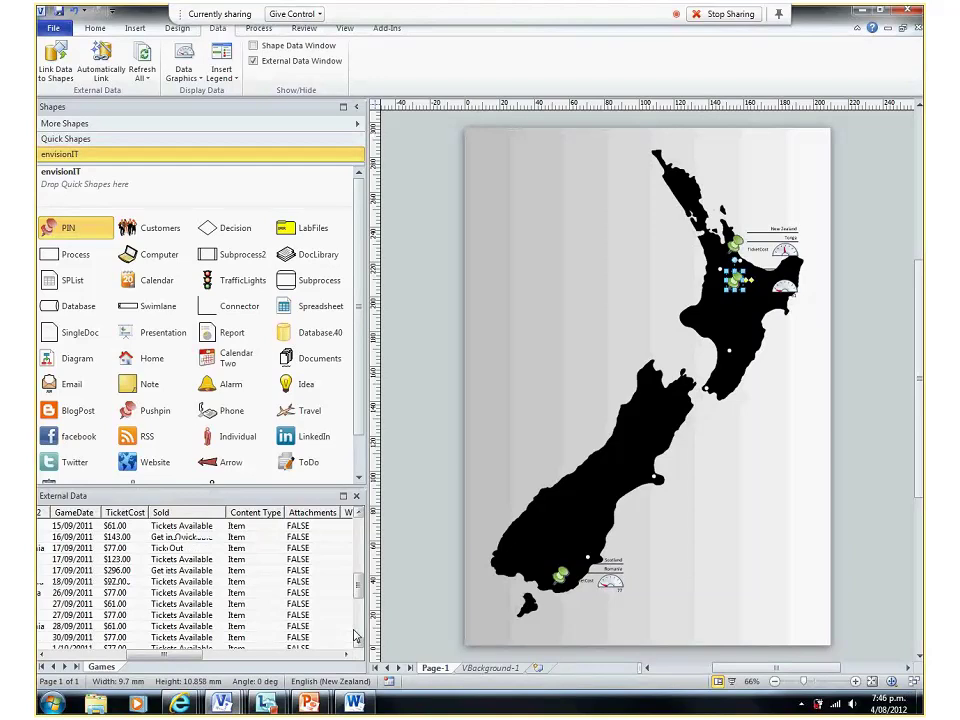
click(70, 640)
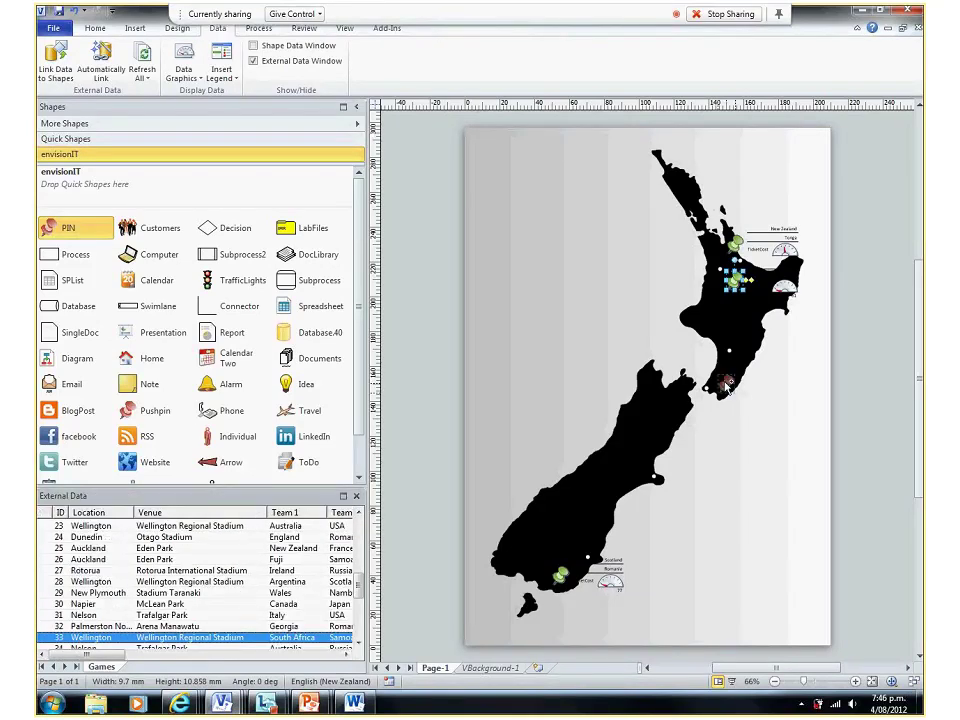
drag(727, 383, 727, 385)
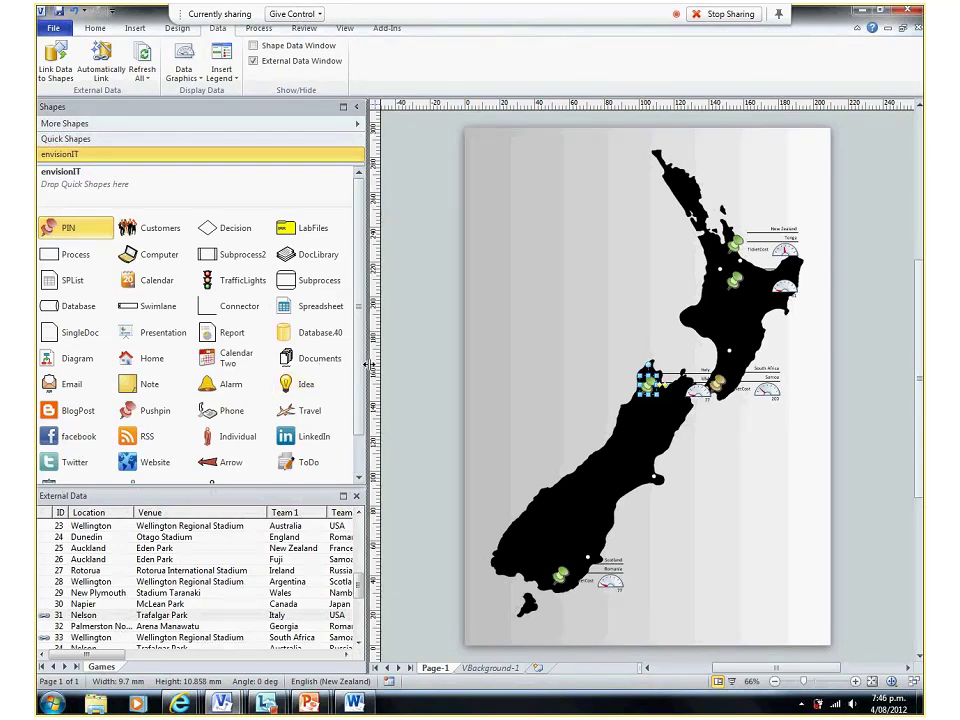
Narrow the shapes and External Data area, insert a vertical legend, and move it to the empty area west of the North Island
drag(367, 365, 175, 338)
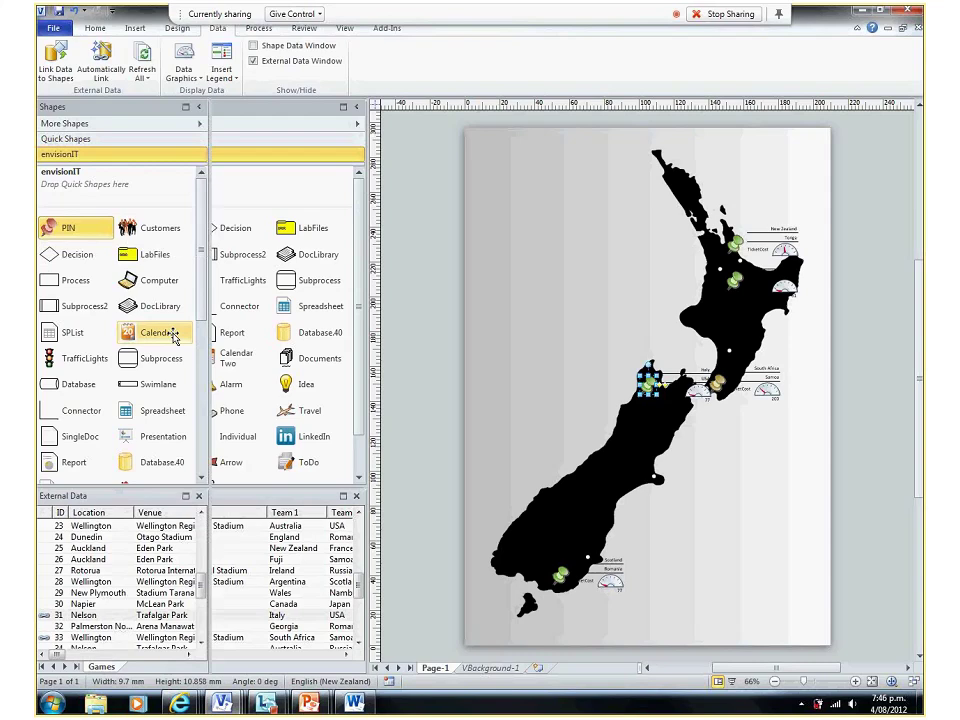
click(221, 68)
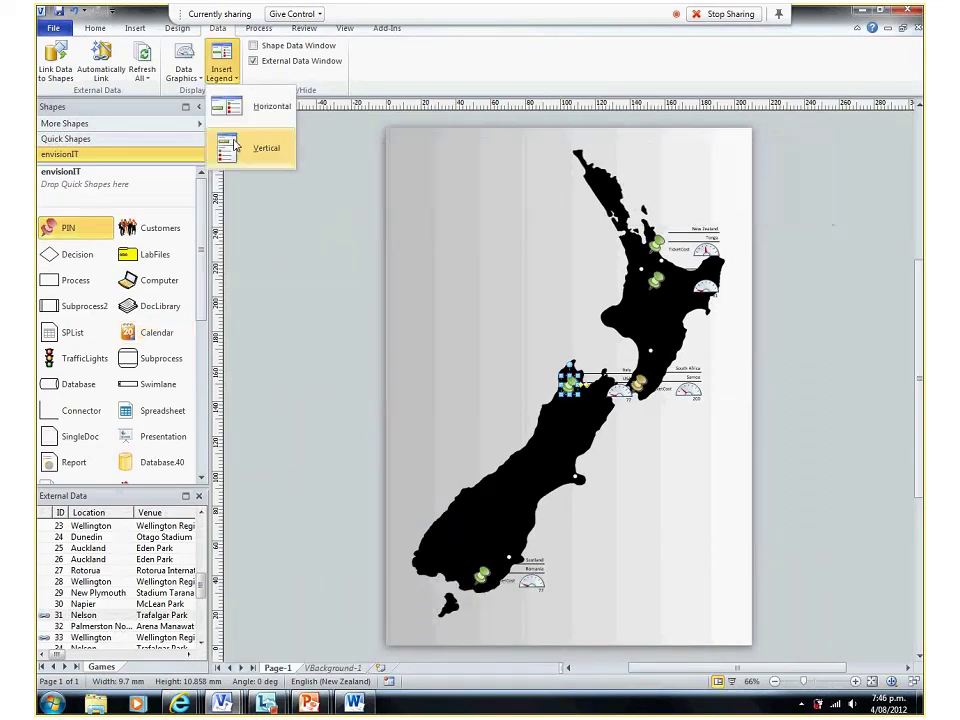
click(235, 147)
drag(740, 142, 511, 182)
click(298, 313)
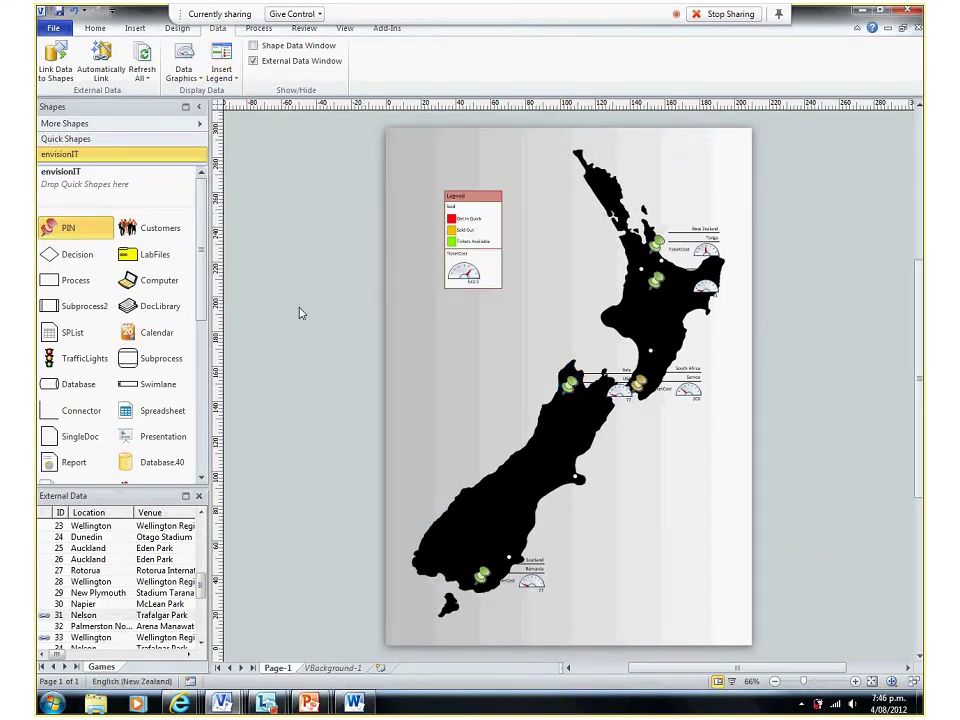
Save the diagram to the SharePoint Processes library as a Web Drawing named RWC
click(52, 31)
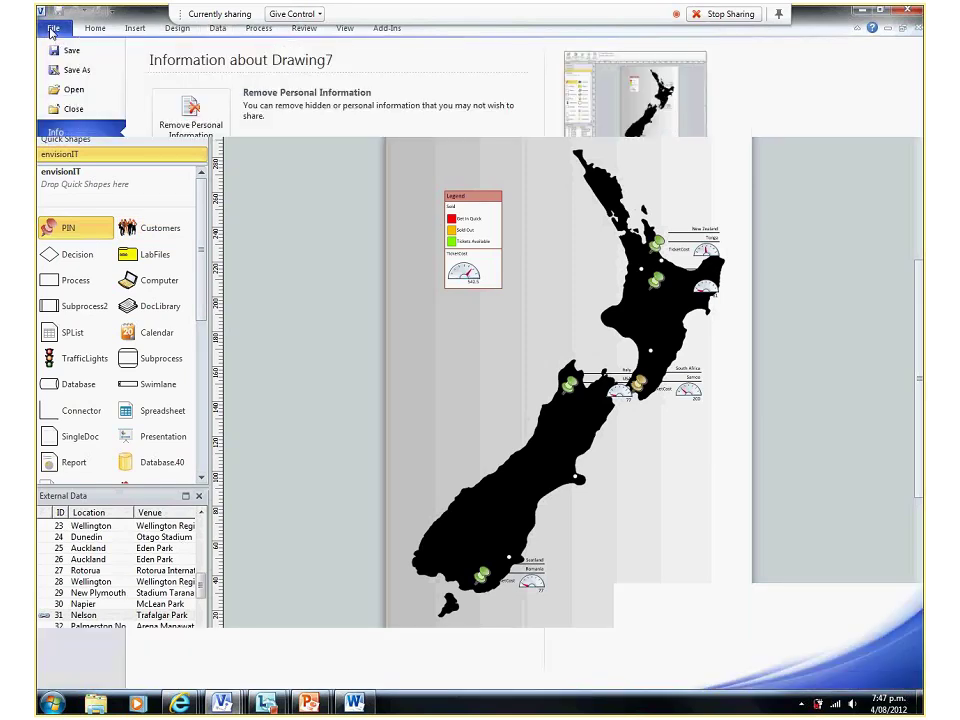
click(68, 240)
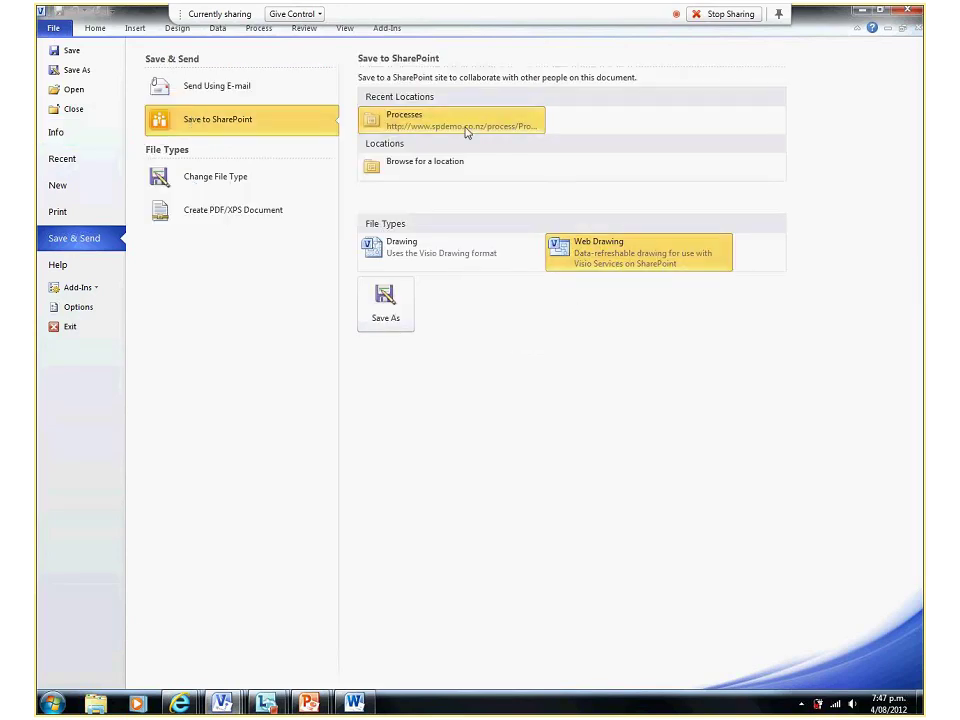
key(Escape)
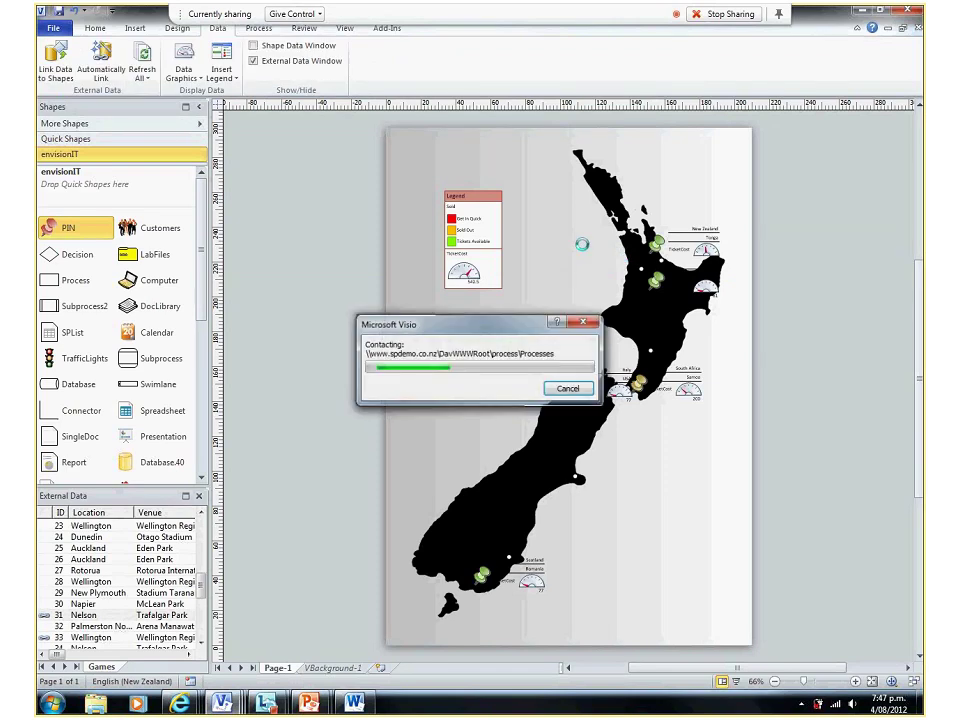
text(RWC)
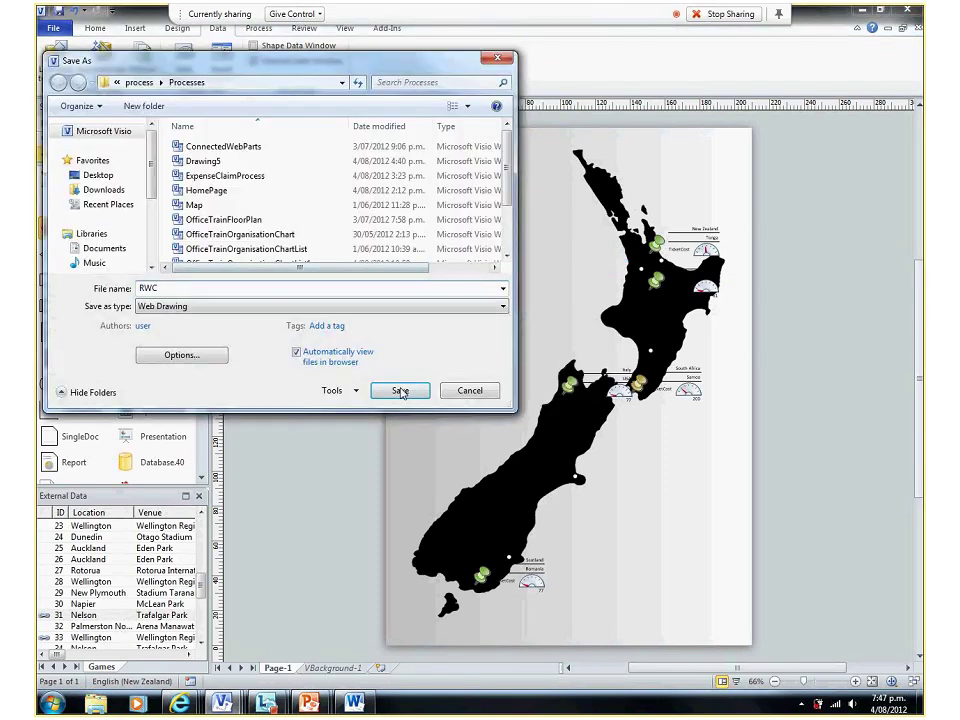
click(396, 396)
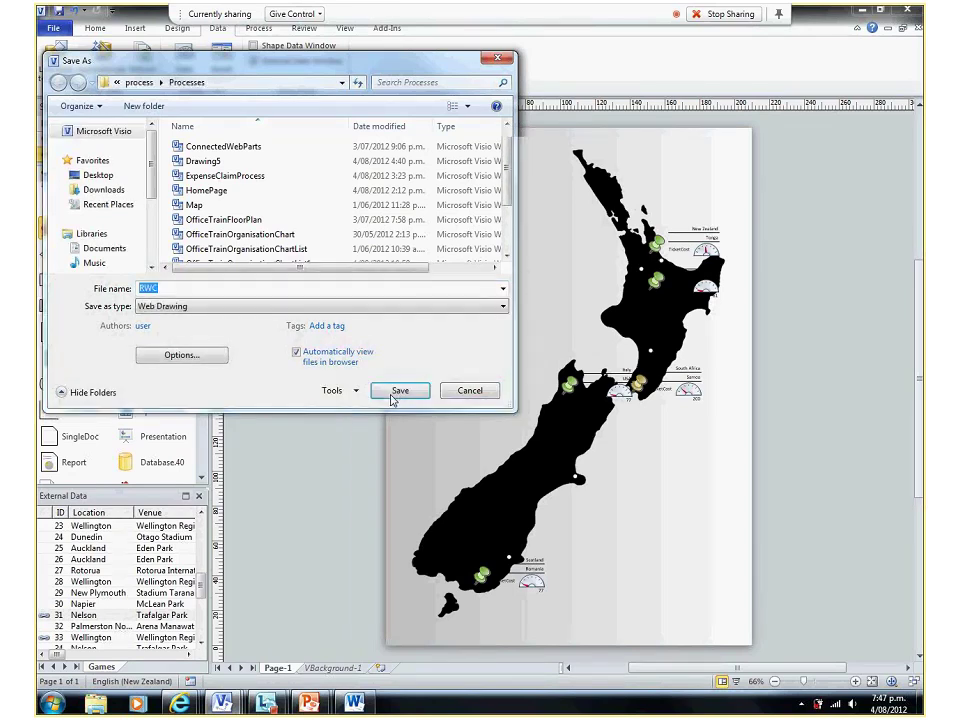
click(392, 396)
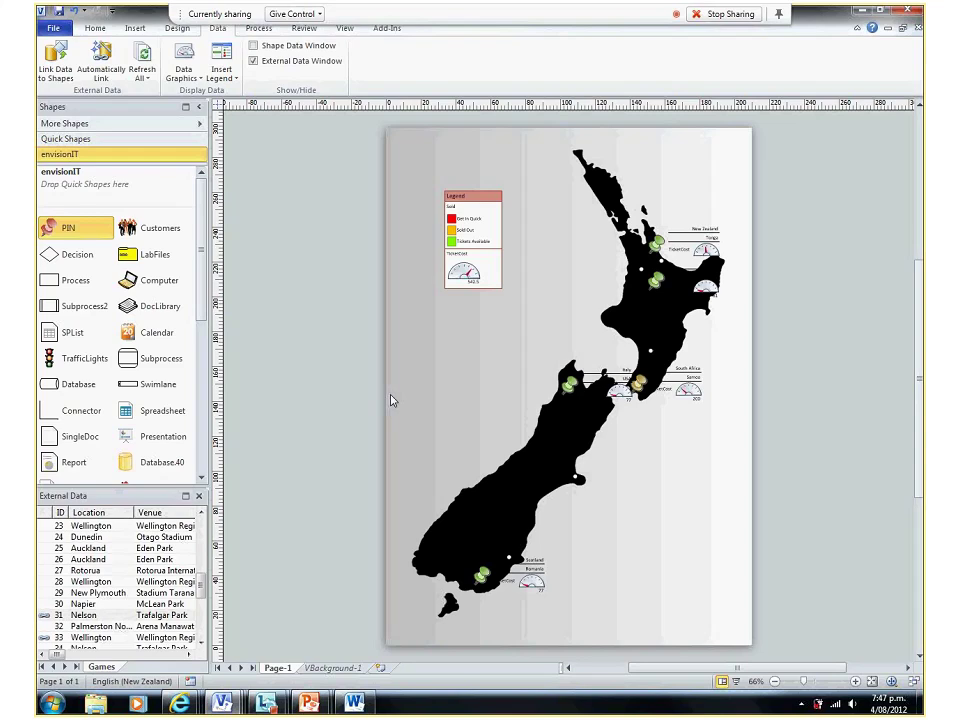
mouse_move(180, 704)
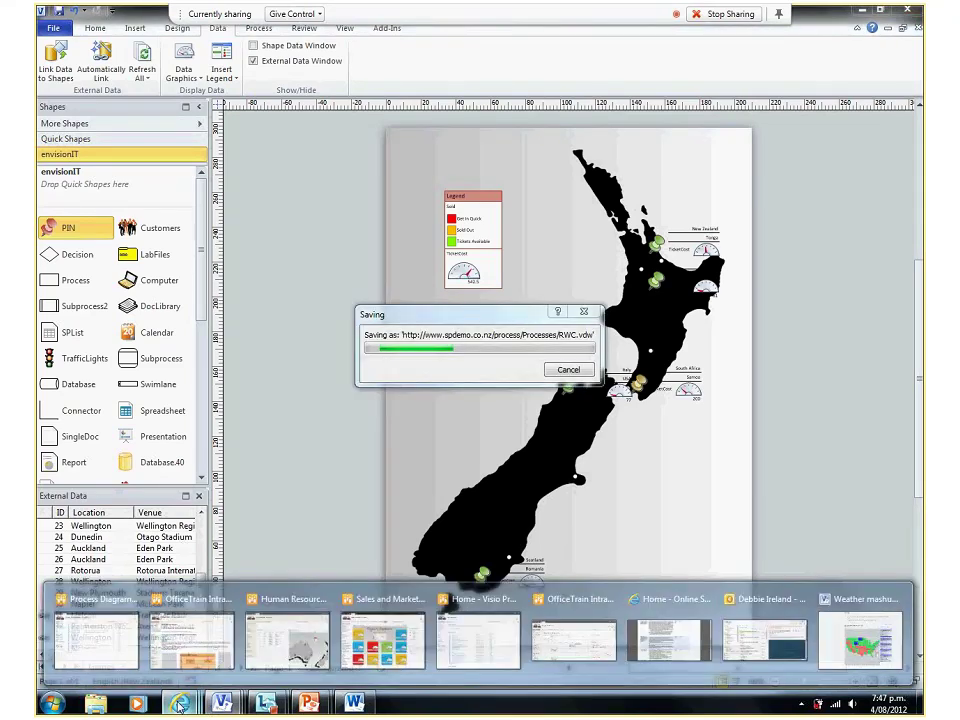
Switch to Internet Explorer and enable data refresh for the published RWC web drawing in all browser sessions
mouse_move(474, 638)
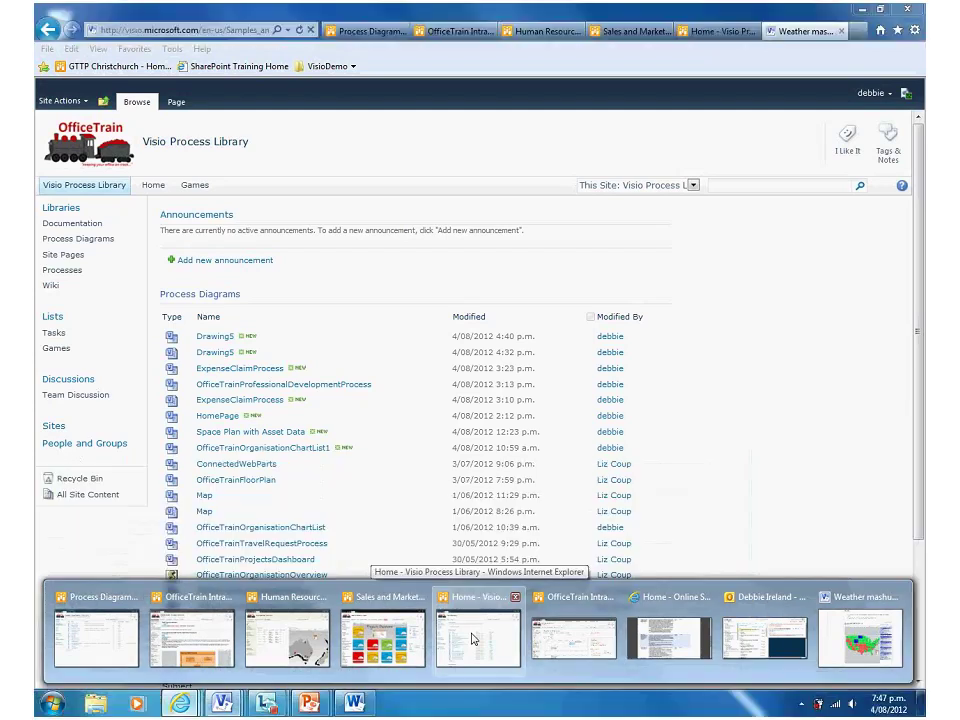
click(474, 638)
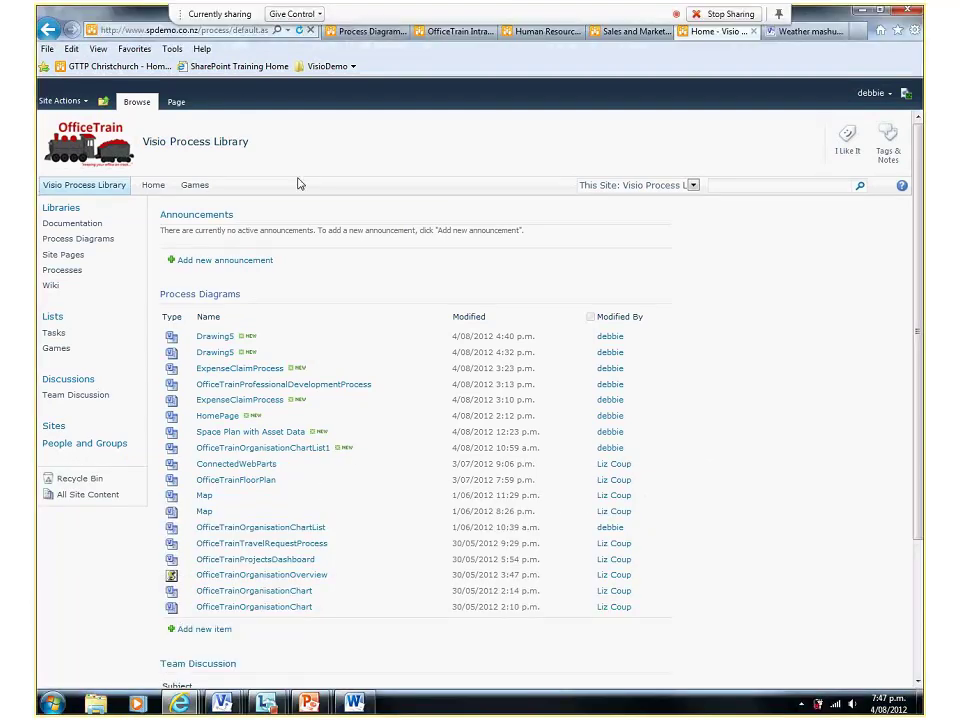
click(306, 431)
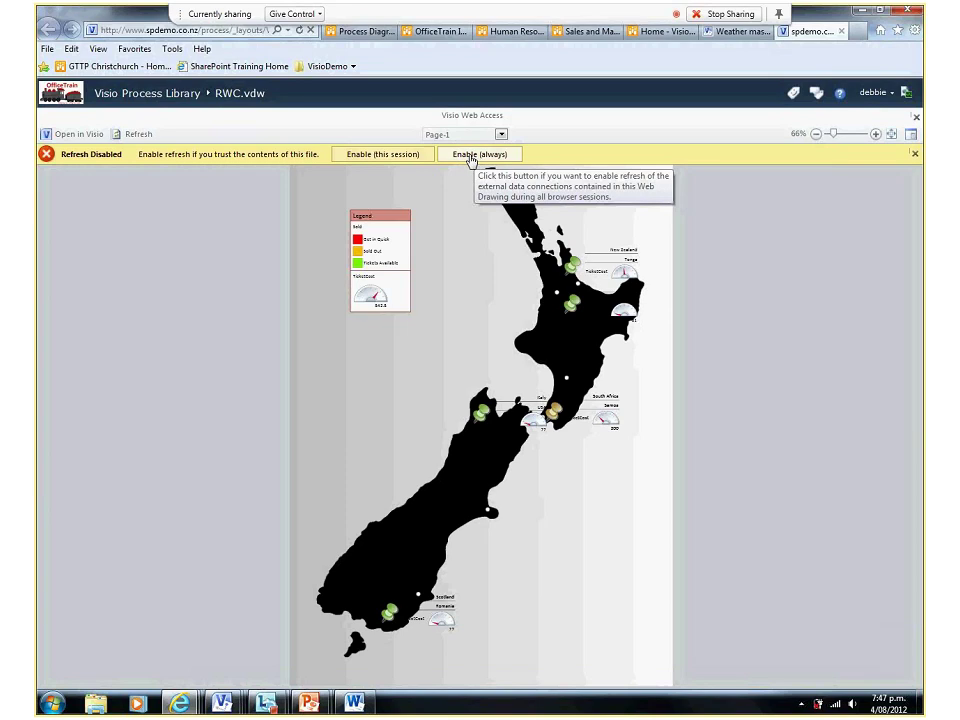
click(472, 158)
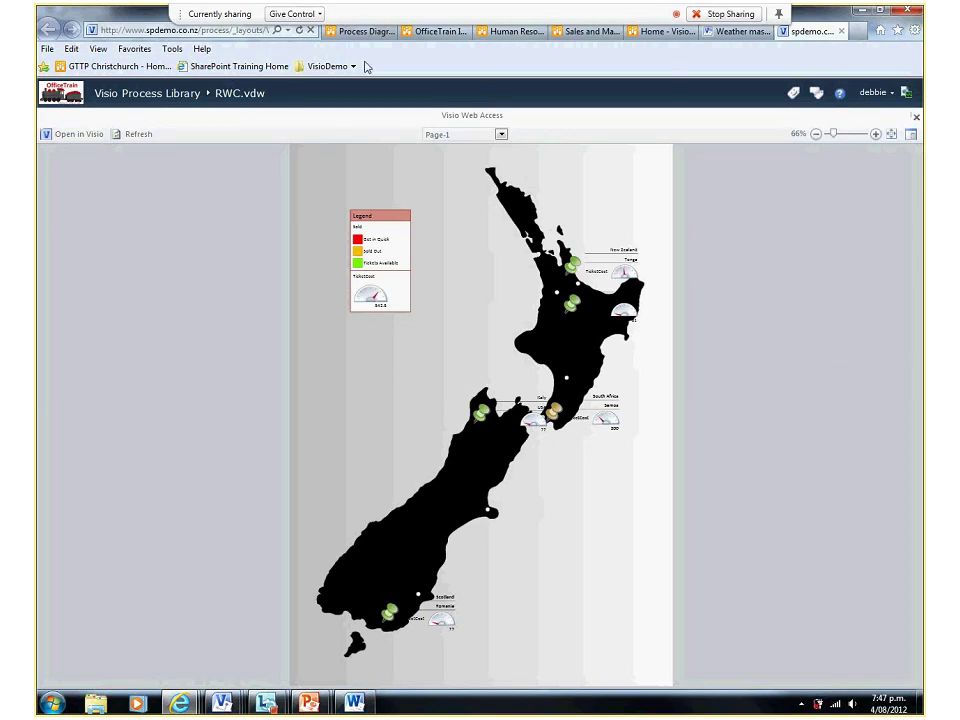
Create a web part page named RWC in the Visio Process Library site, using the Header, Footer, 3 Columns layout and Site Assets library
click(350, 31)
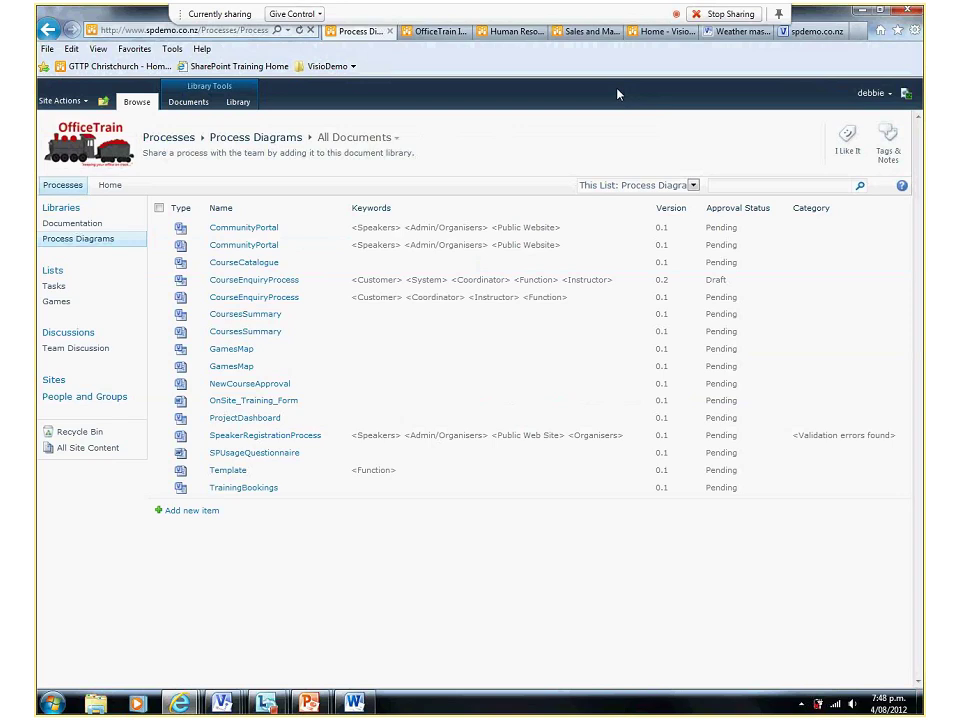
click(659, 33)
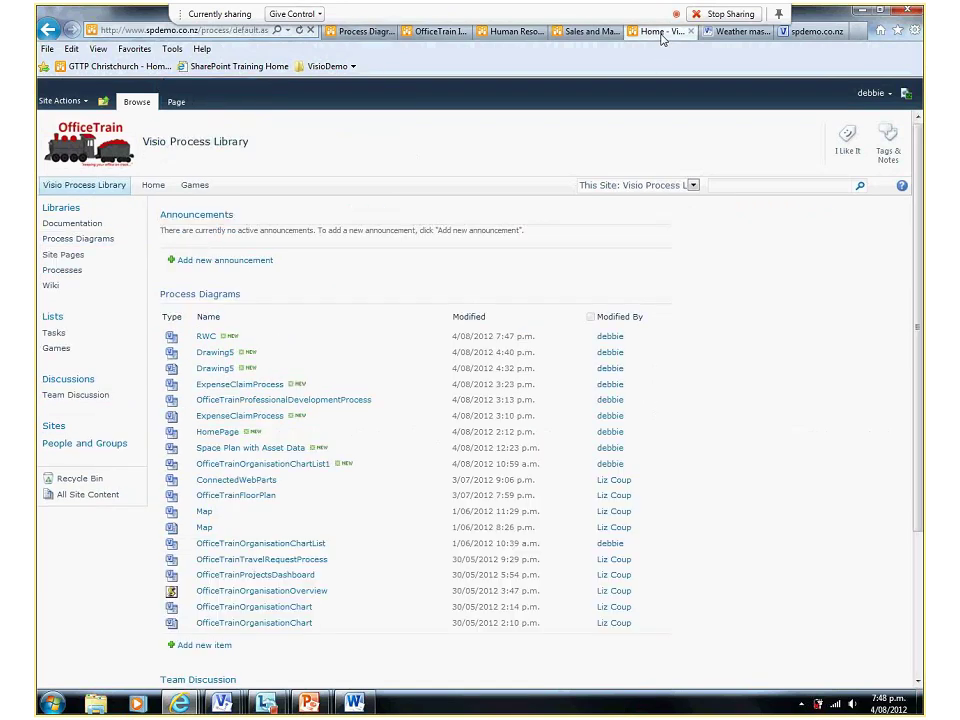
click(55, 101)
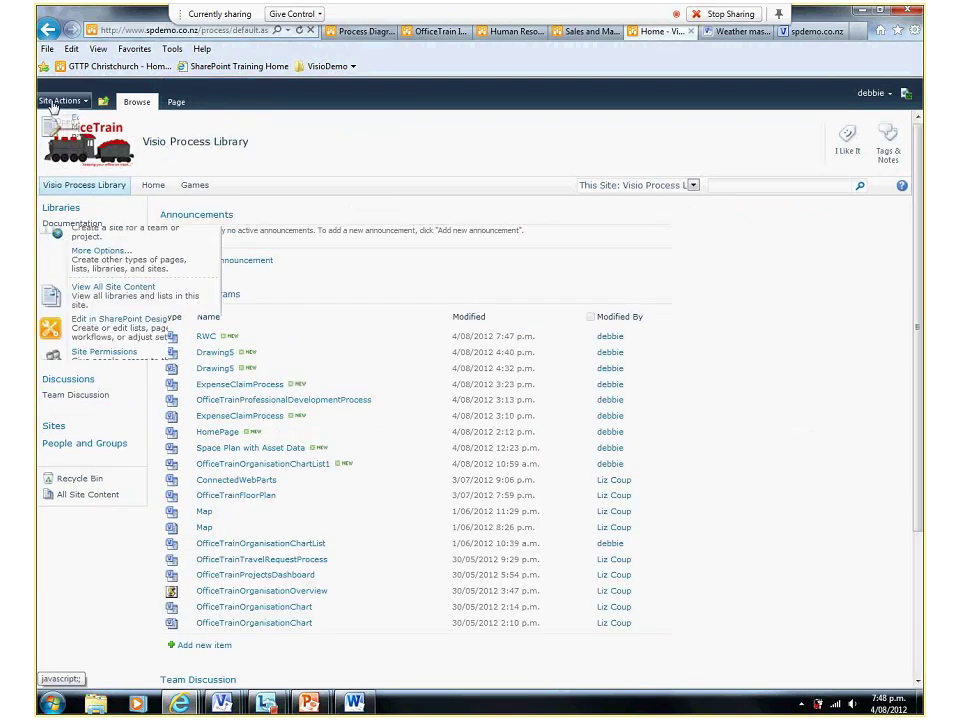
click(98, 259)
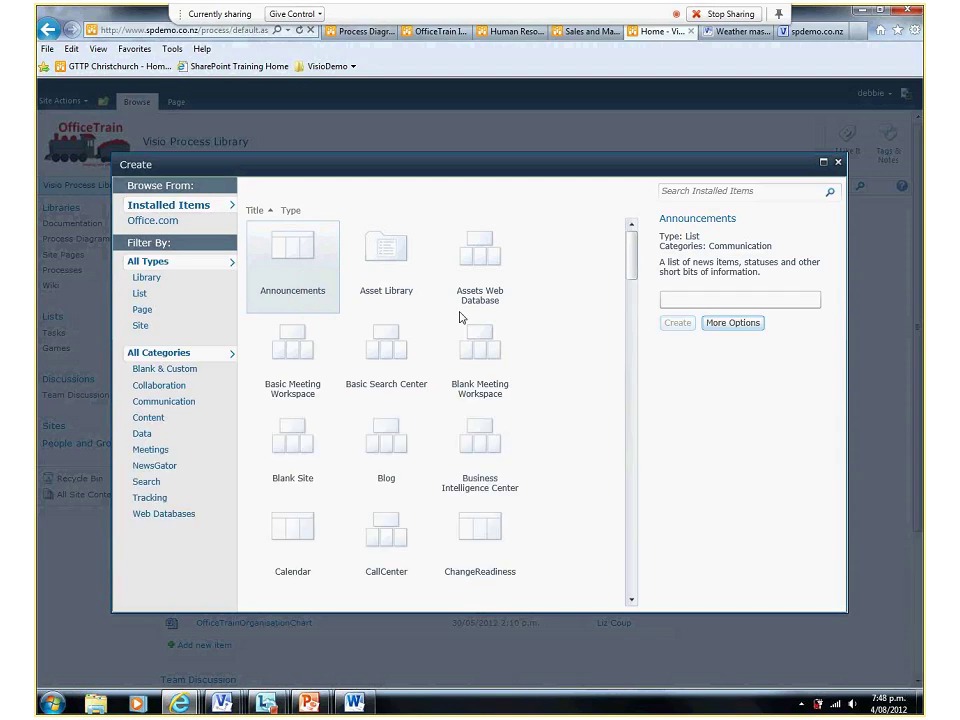
click(138, 311)
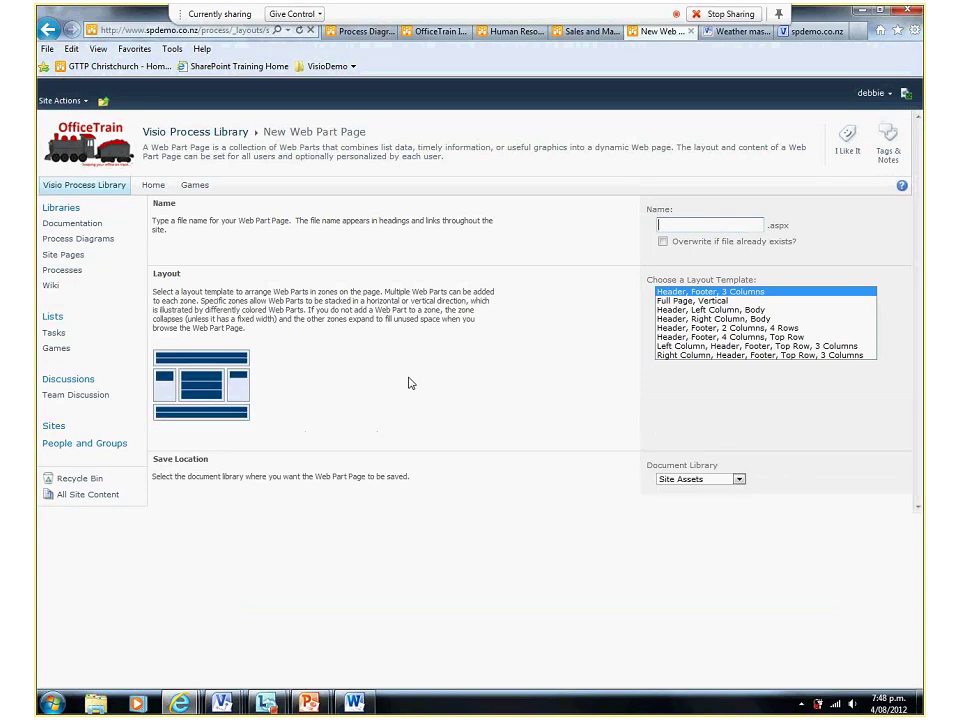
text(RWC)
click(730, 521)
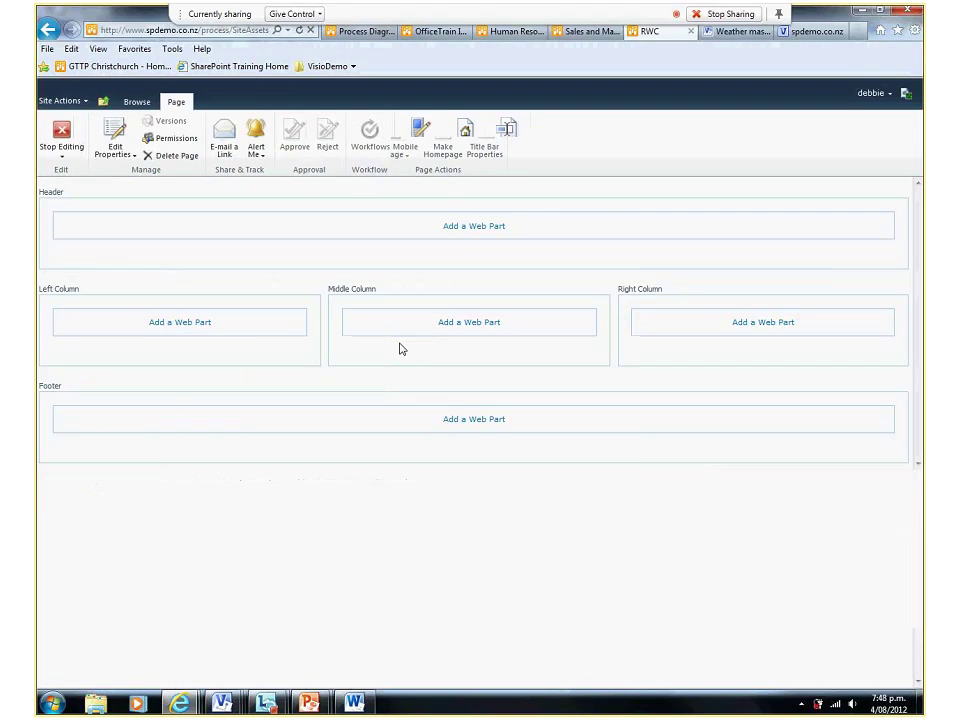
Add the Games list web part to the page's Left Column zone
click(243, 316)
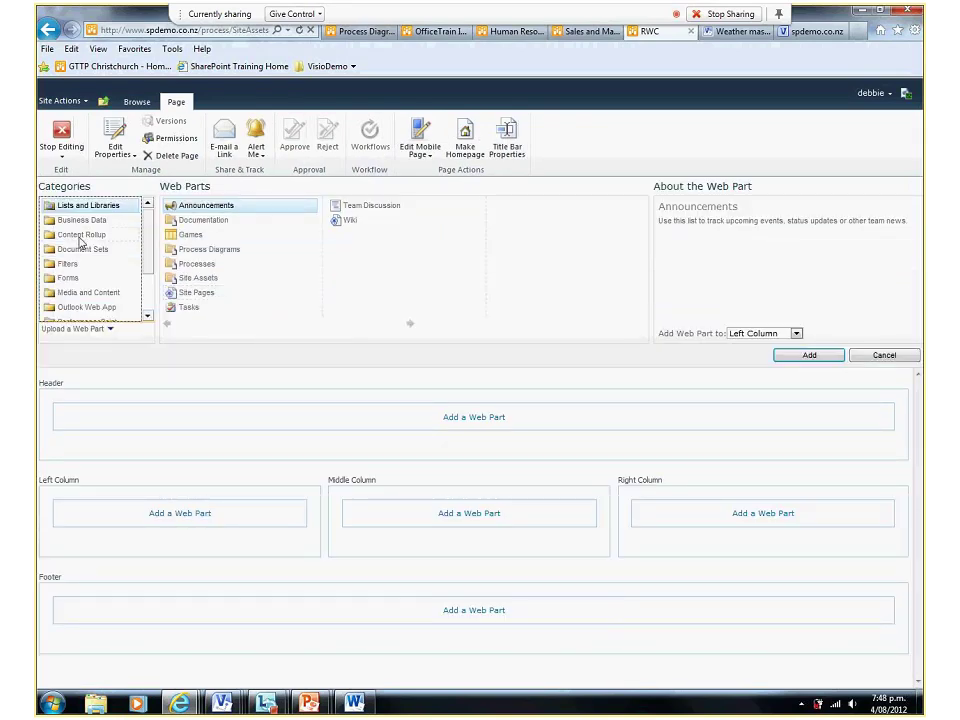
click(240, 235)
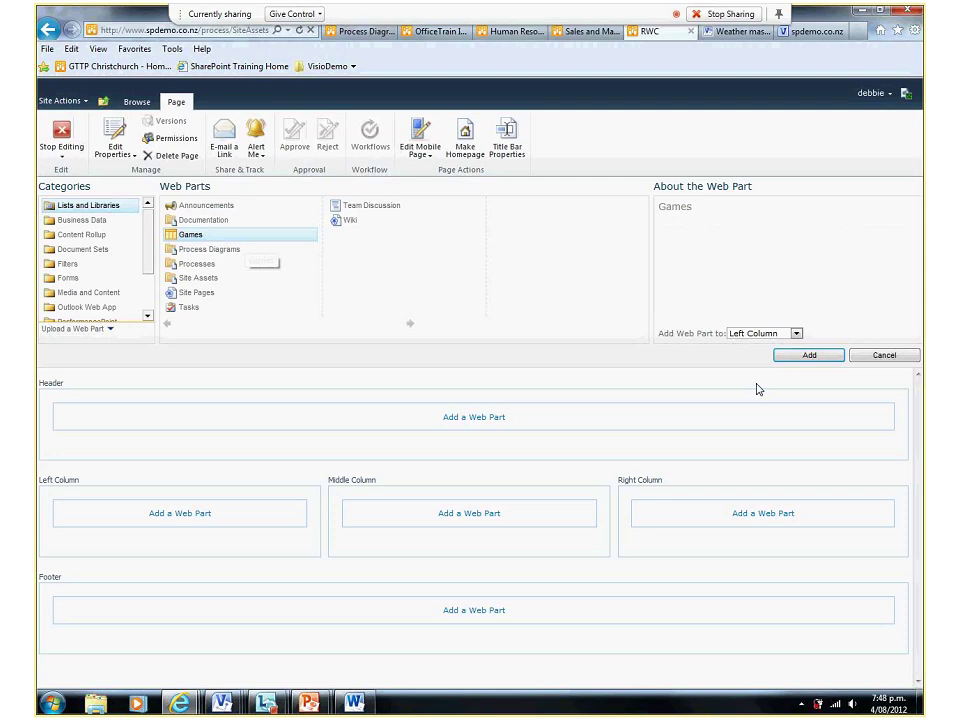
click(801, 356)
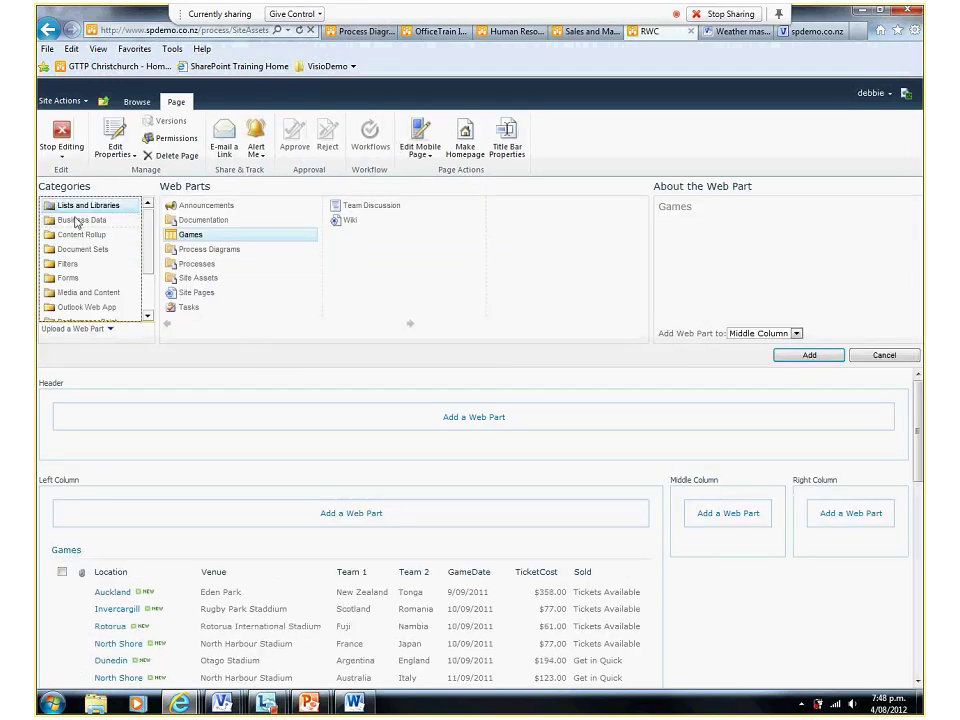
Add the Visio Web Access web part from the Business Data category to the Middle Column zone
click(80, 220)
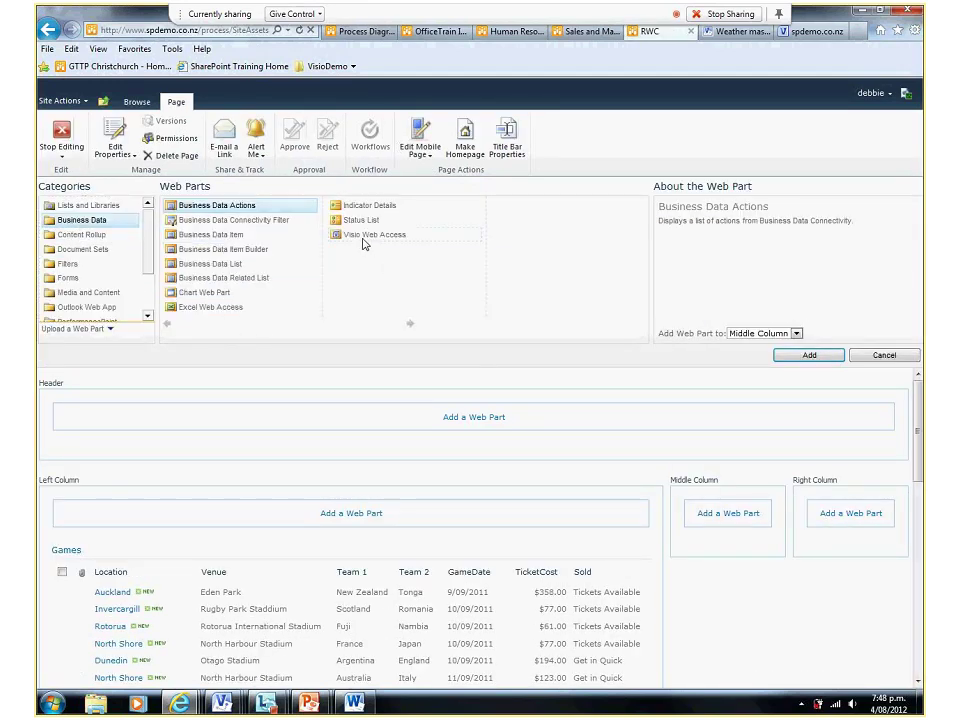
click(365, 236)
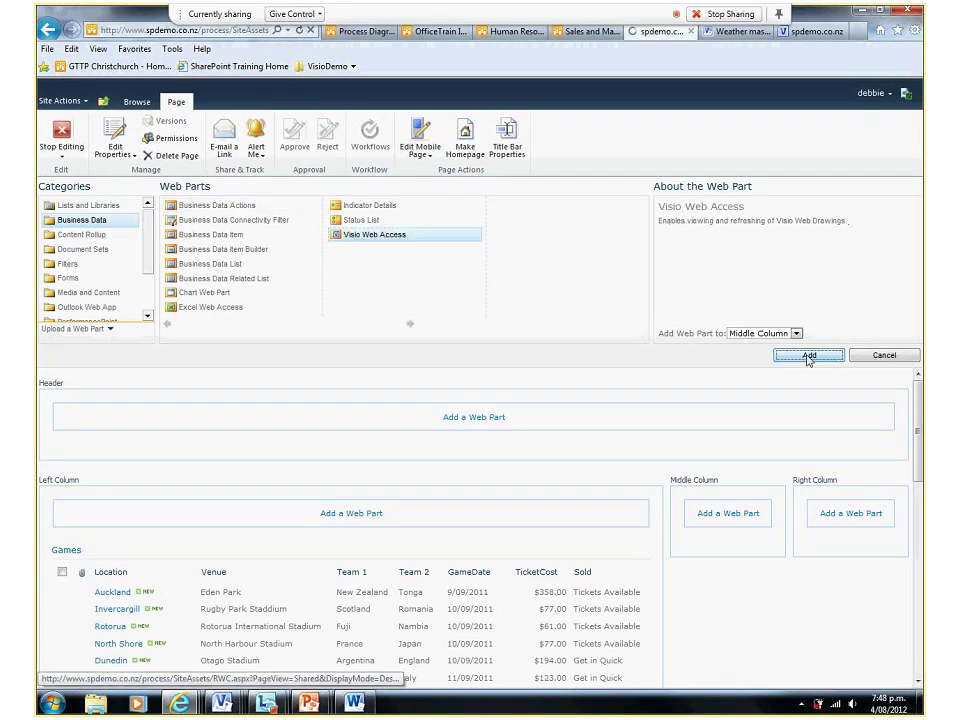
click(809, 355)
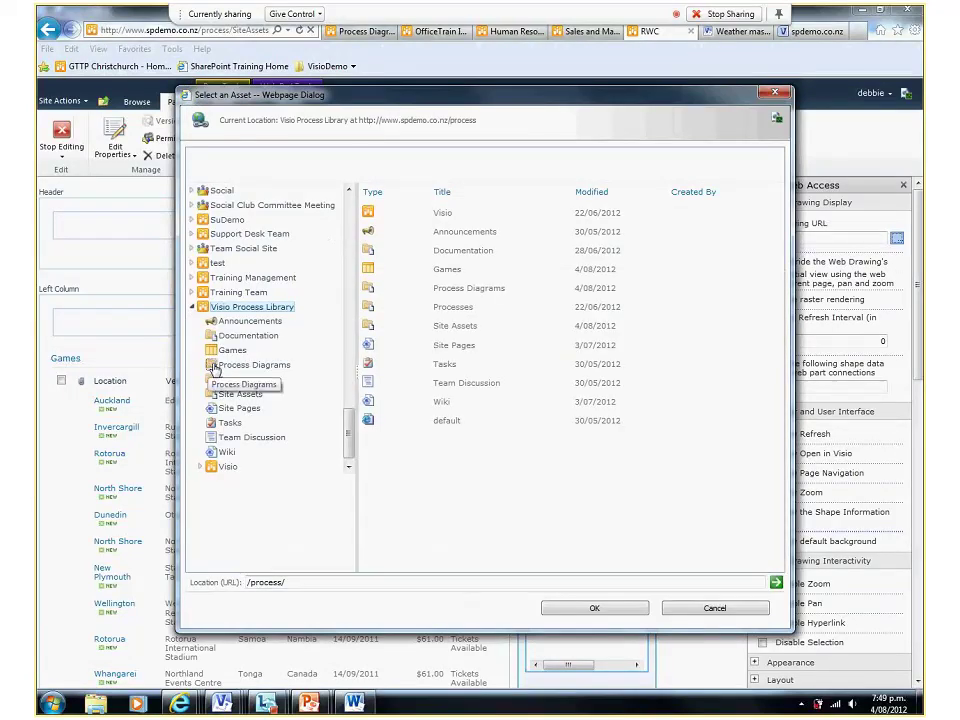
Set RWC.vdw from the Process Diagrams library as the drawing shown in the Visio Web Access web part
click(216, 366)
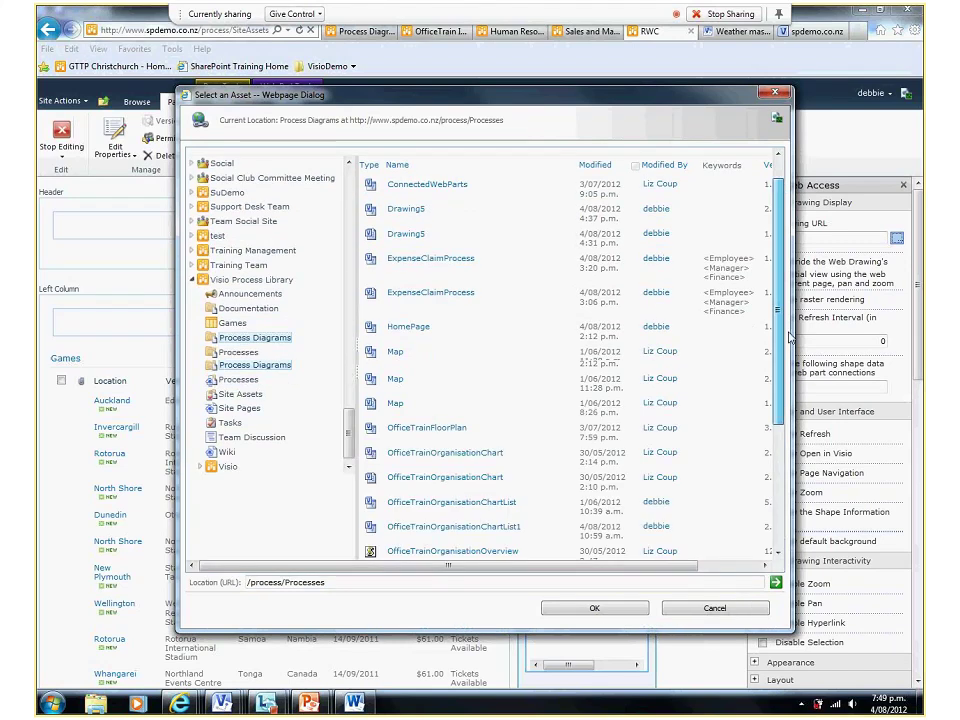
scroll(790, 338, down, 5)
click(396, 518)
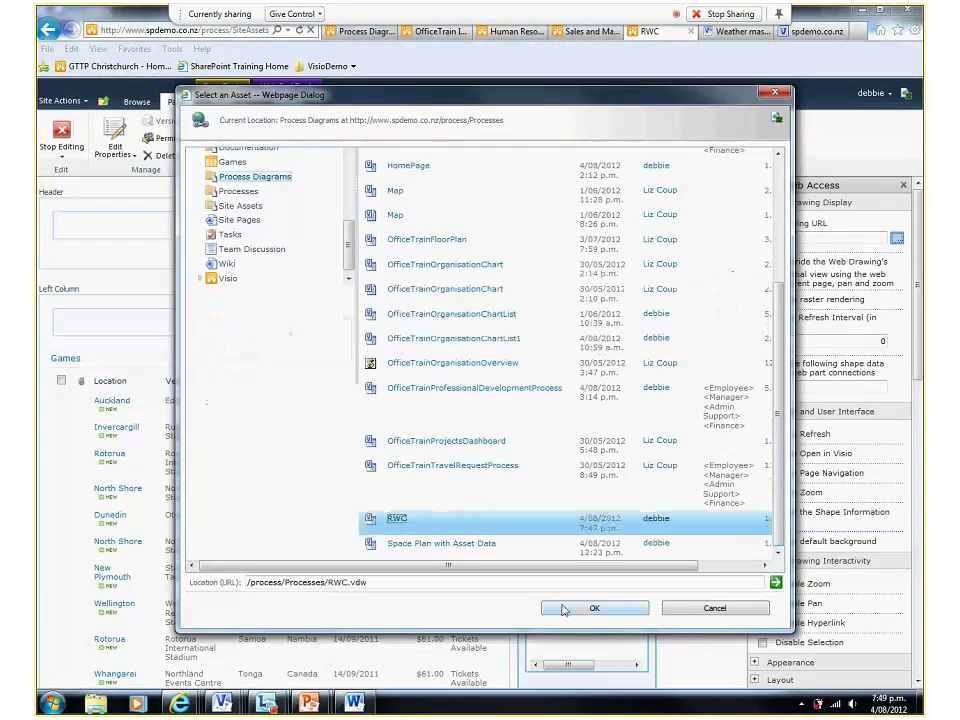
click(565, 610)
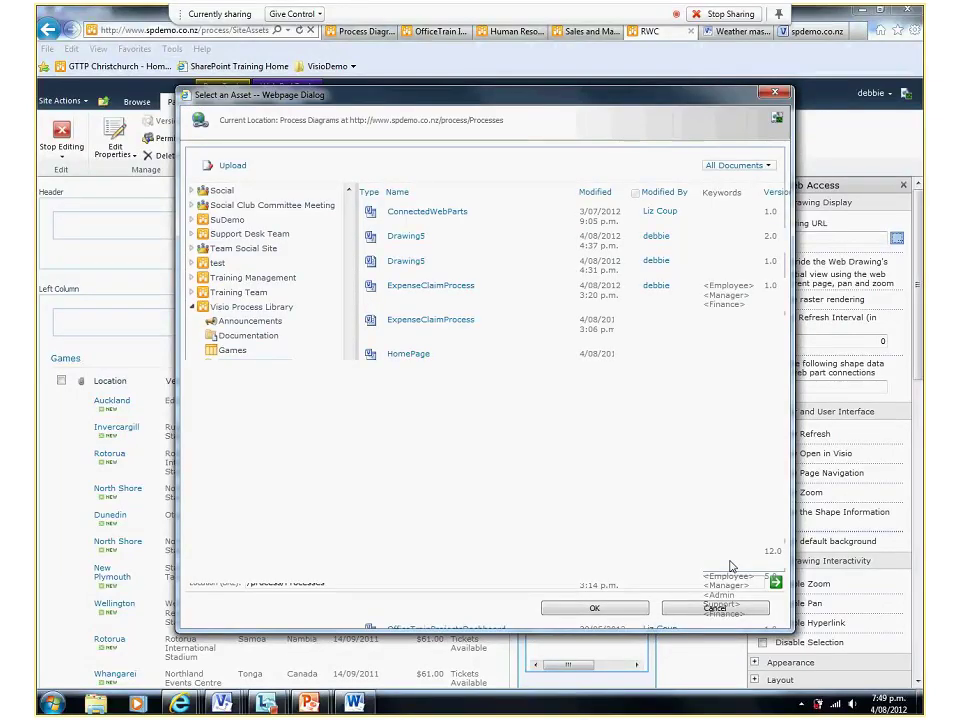
scroll(919, 668, down, 5)
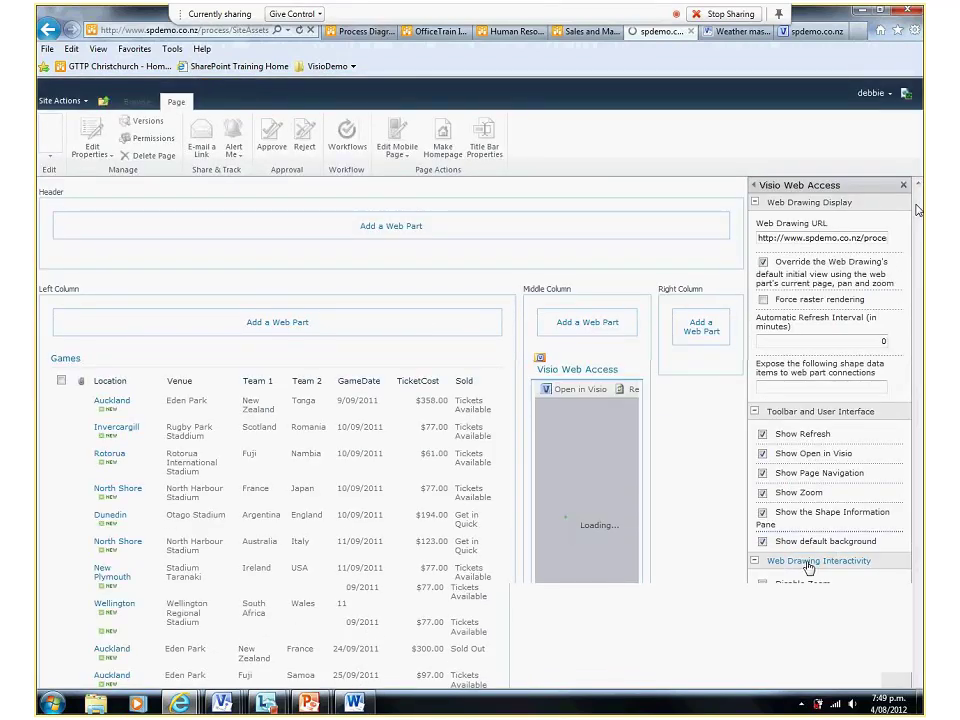
Hide Open in Visio, page navigation, the Shape Information Pane and default background, and set the web part's height to 600 pixels
click(762, 514)
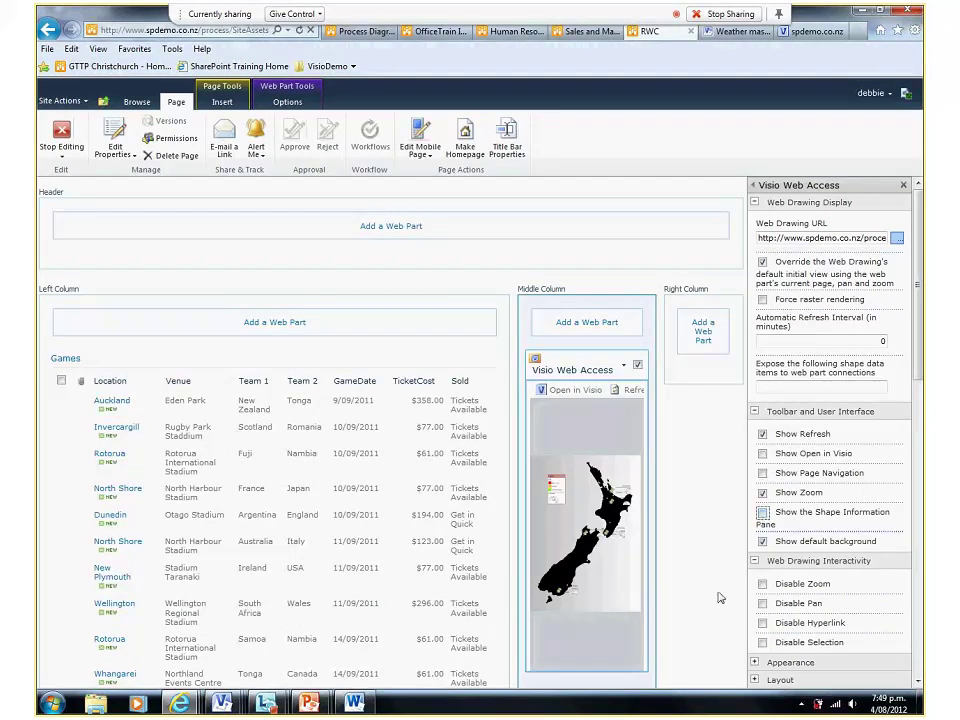
click(763, 543)
scroll(921, 343, down, 3)
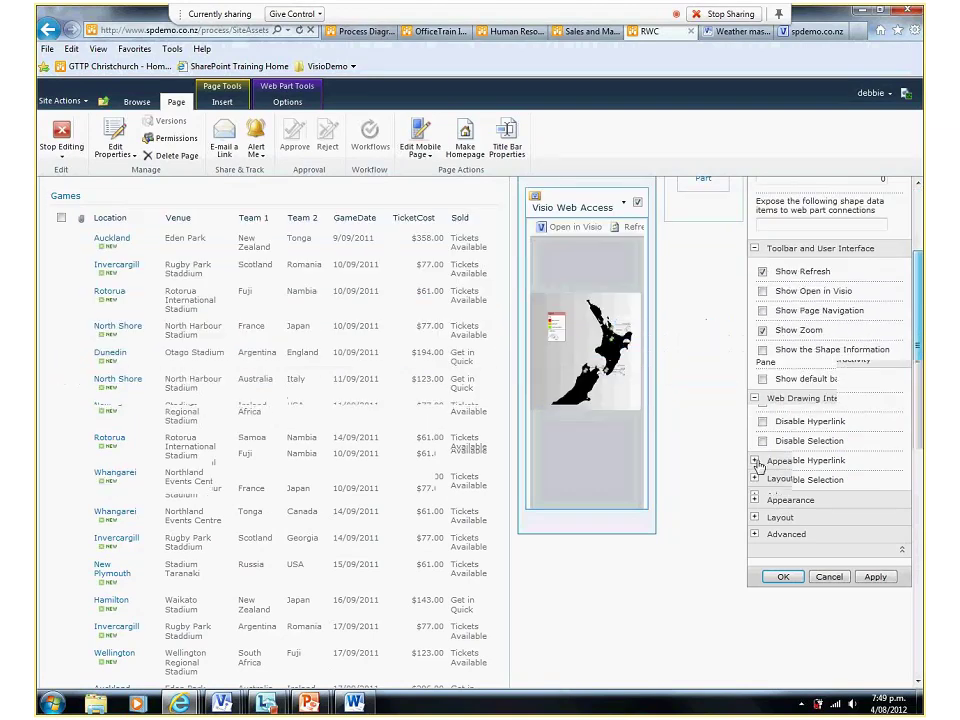
click(756, 462)
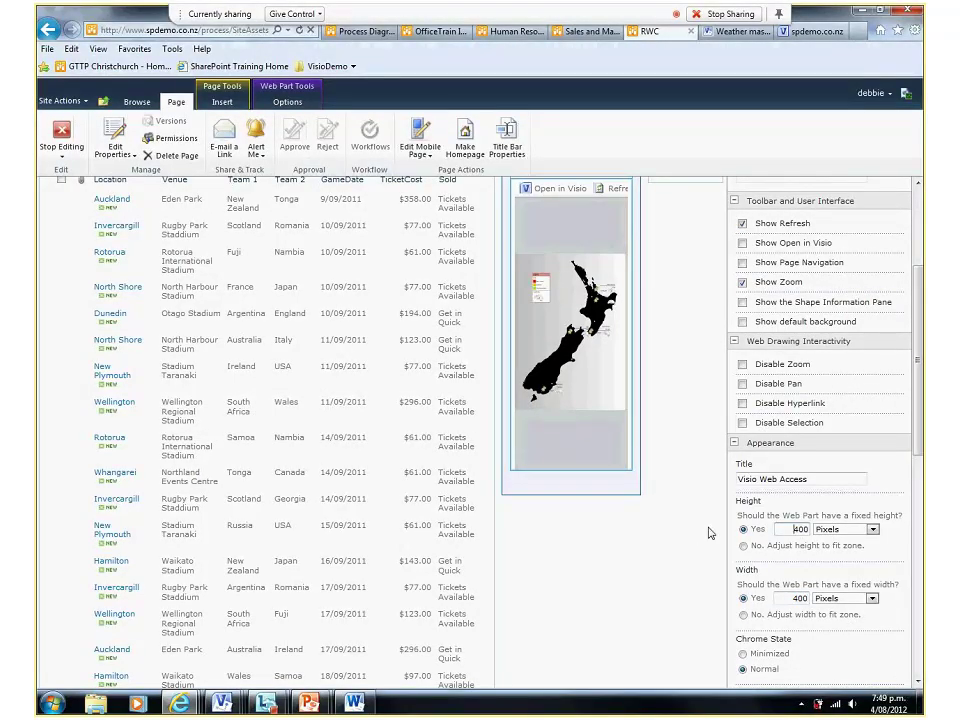
text(6)
Apply the Visio Web Access settings and zoom the map drawing in to 49%
drag(920, 287, 920, 290)
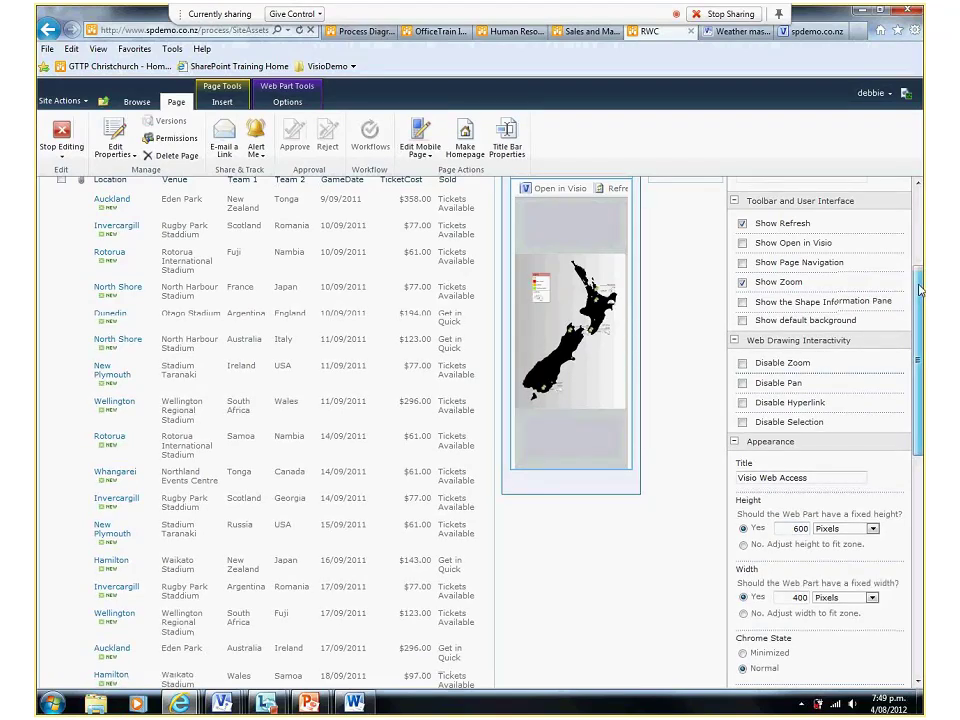
scroll(801, 510, down, 3)
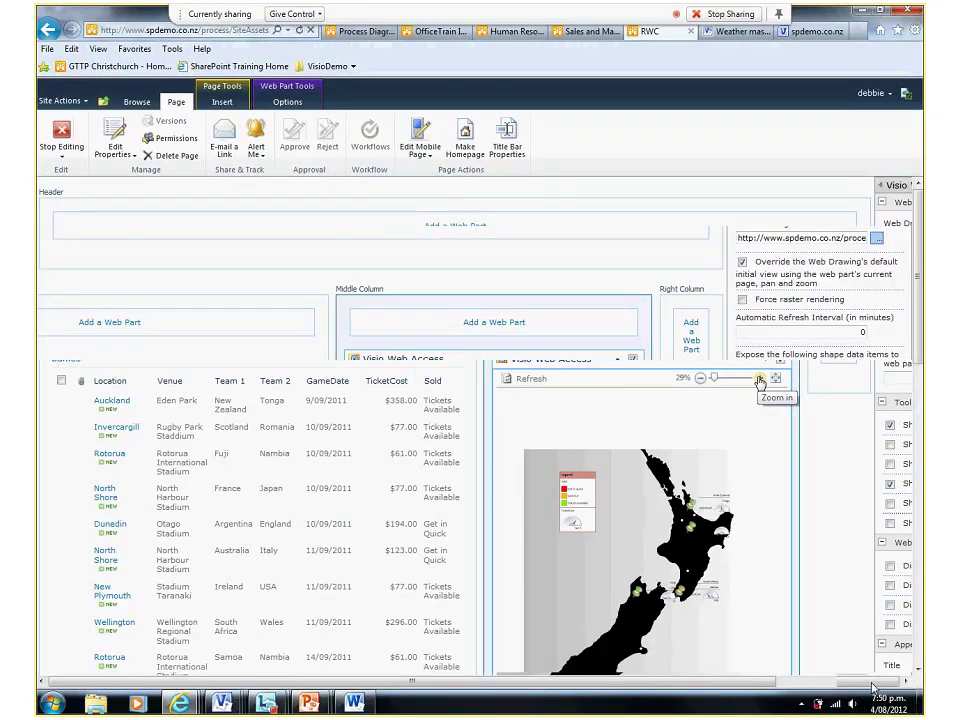
click(760, 378)
scroll(583, 536, down, 5)
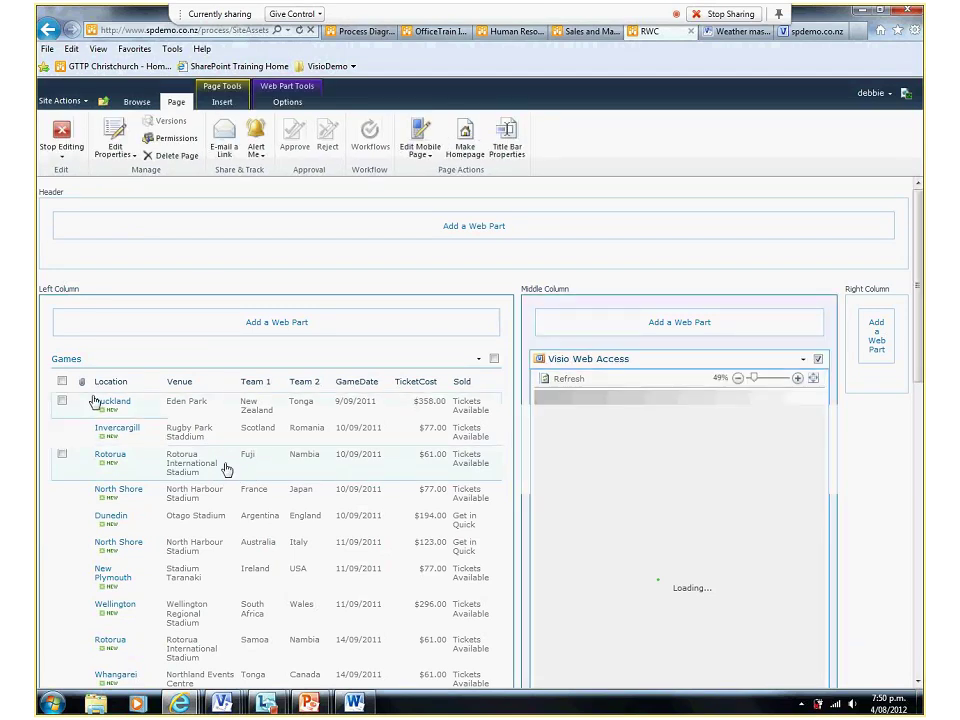
Connect the Games list to send its table to the Visio Web Access web part, and stop editing the page
click(478, 358)
mouse_move(440, 438)
mouse_move(560, 438)
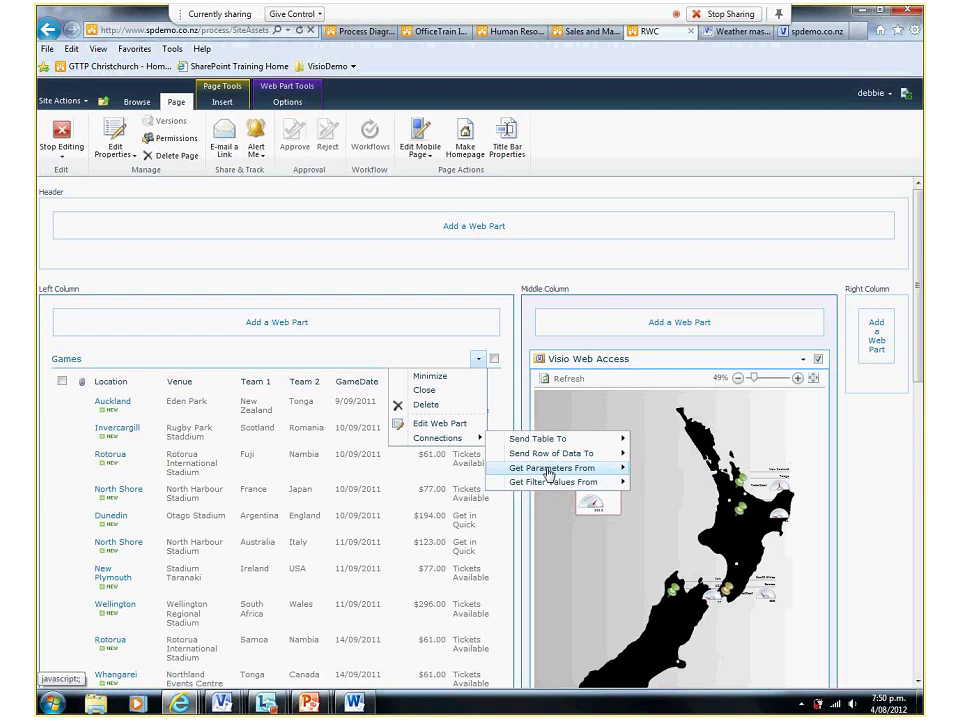
mouse_move(548, 474)
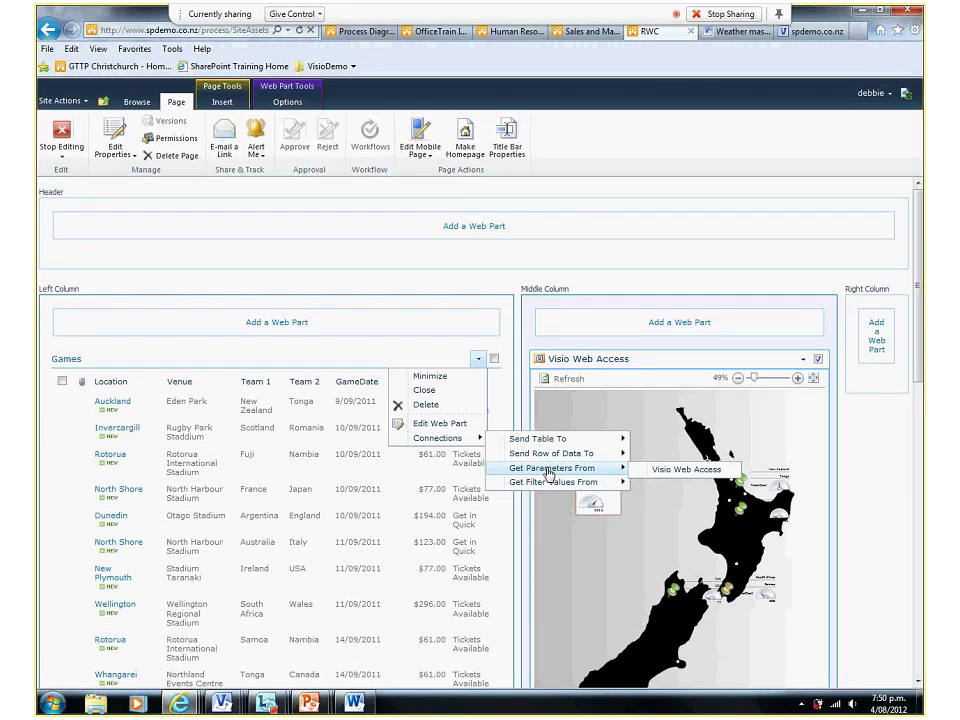
click(659, 442)
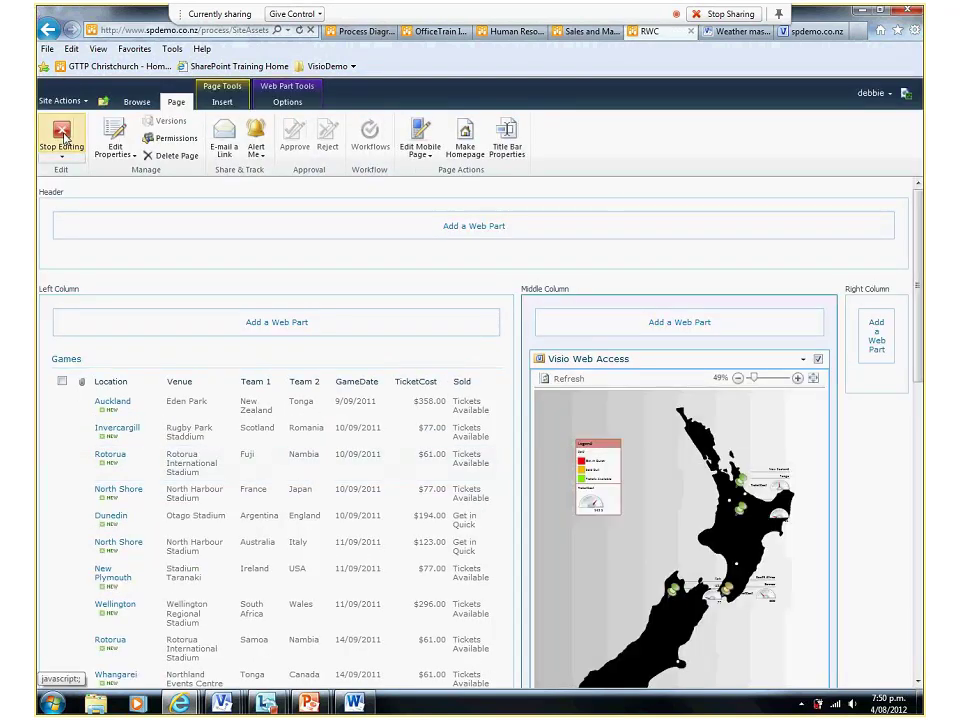
click(62, 138)
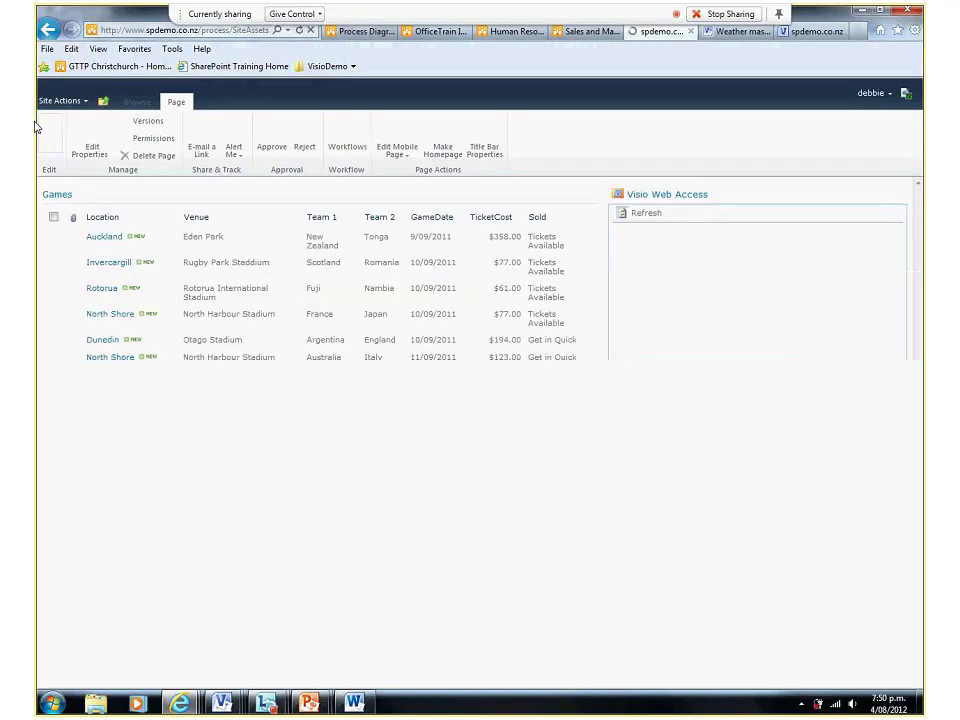
Filter the Games list to show only Scotland in the Team 2 column
click(401, 218)
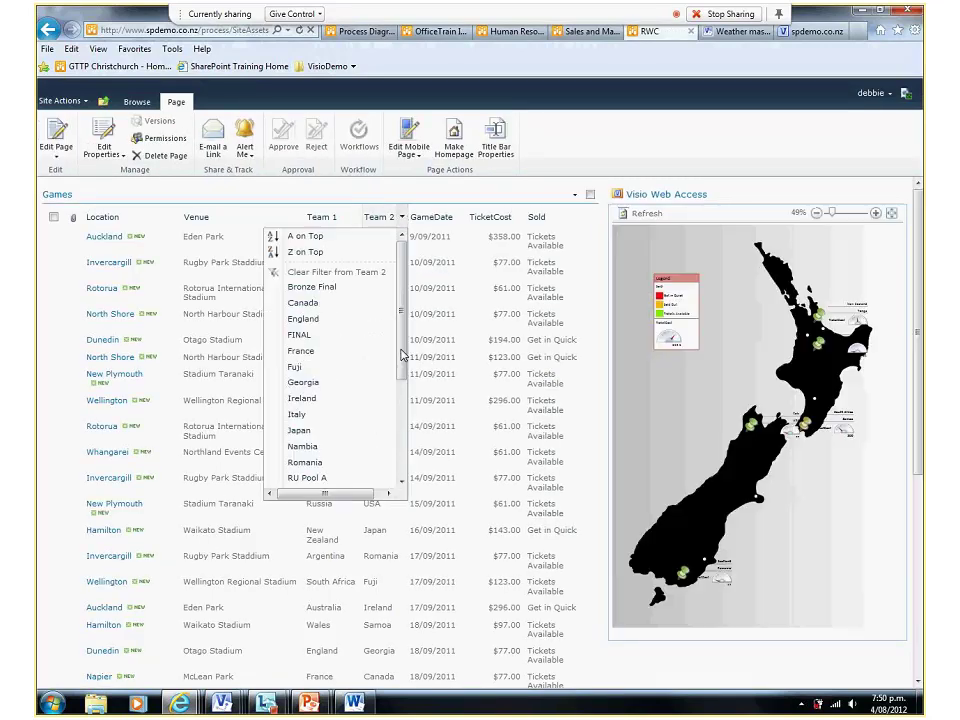
scroll(410, 455, down, 5)
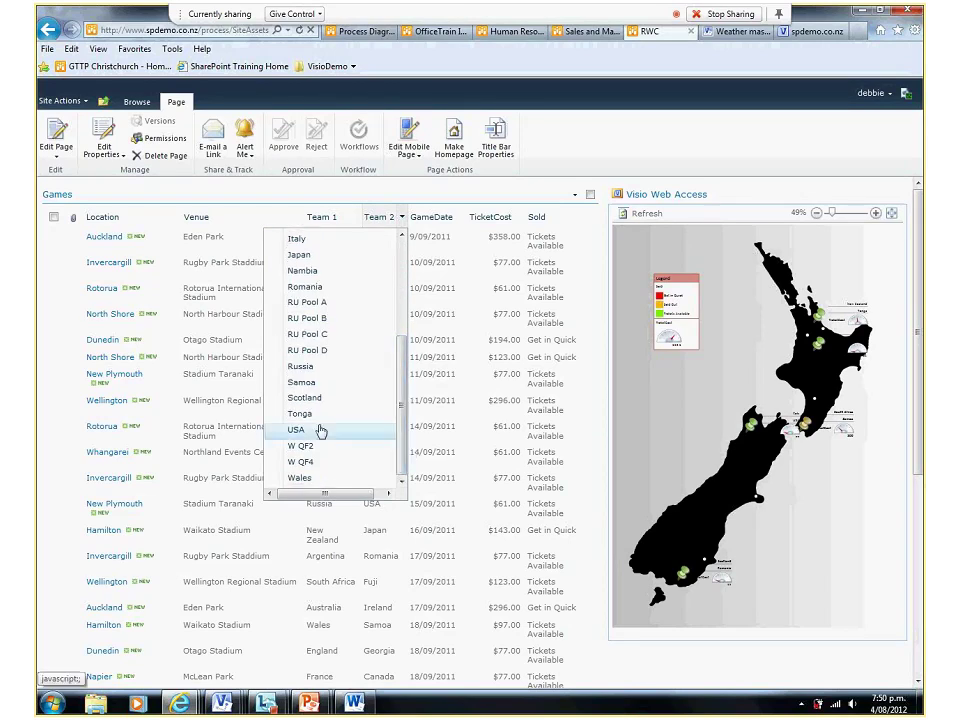
click(317, 431)
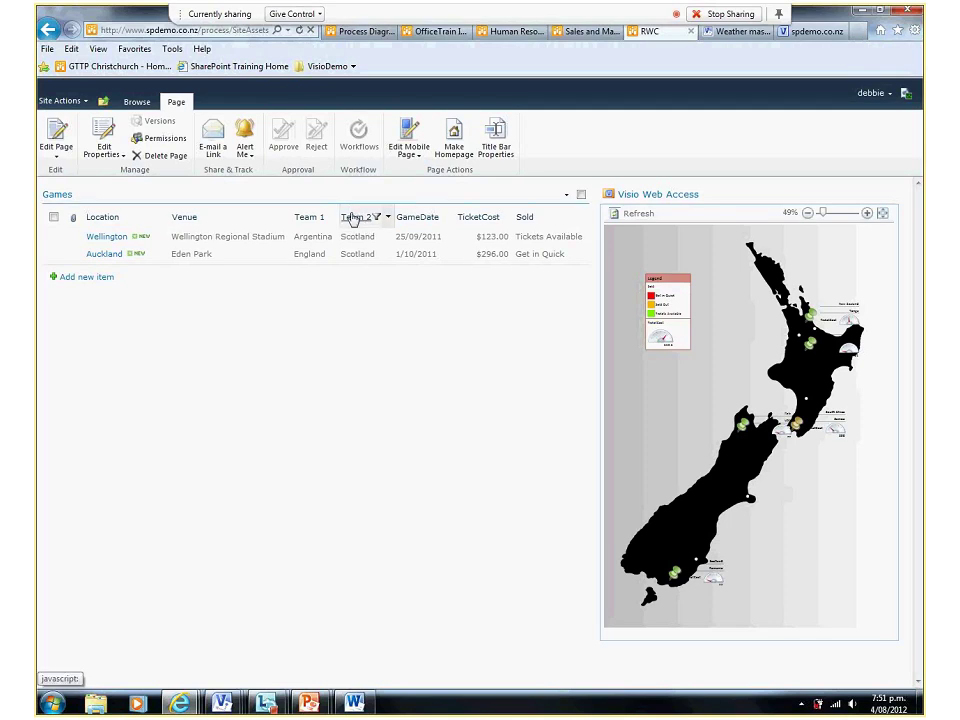
Filter the Games list's Team 2 column to Tonga and show the dashboard page in Browse view
click(389, 221)
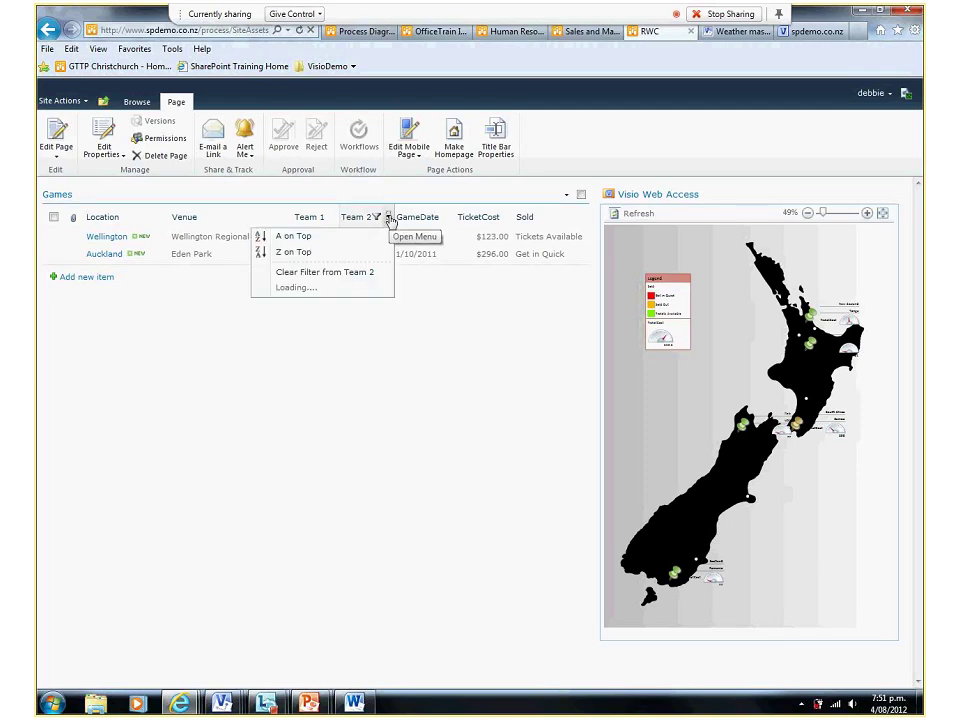
drag(389, 349, 386, 443)
click(295, 443)
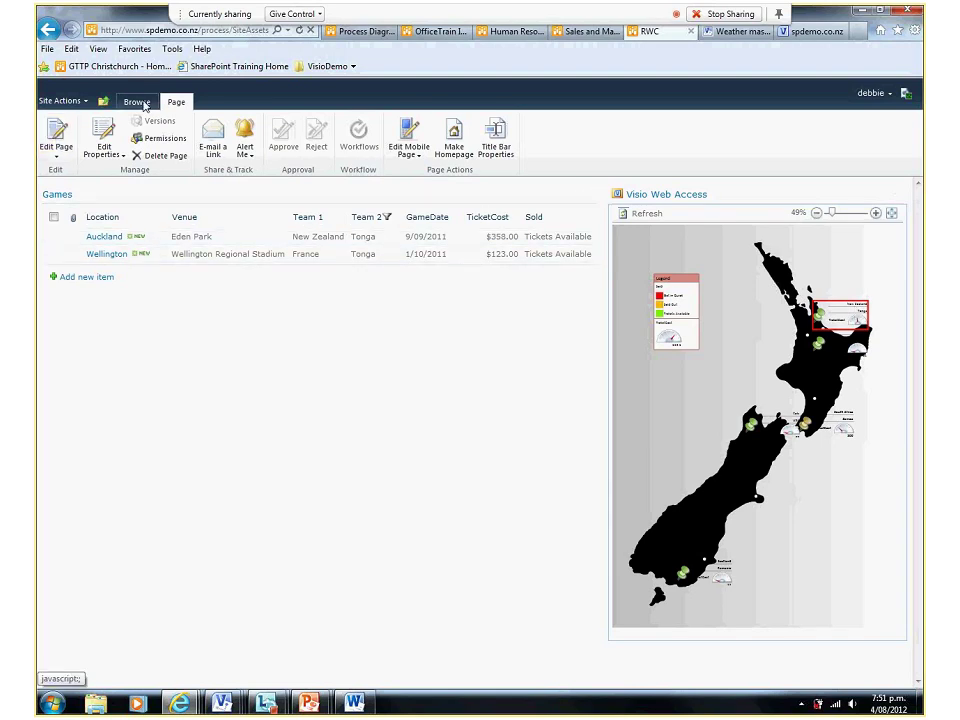
click(143, 104)
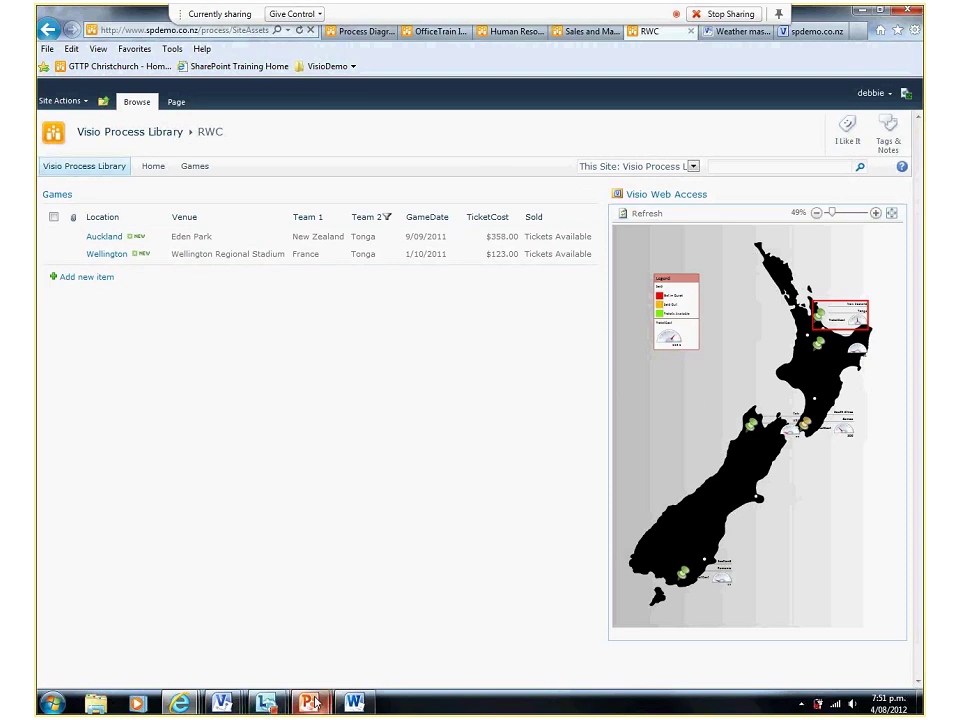
Switch to the PowerPoint slide show and advance to the Key Points - CONNECT slide
mouse_move(315, 703)
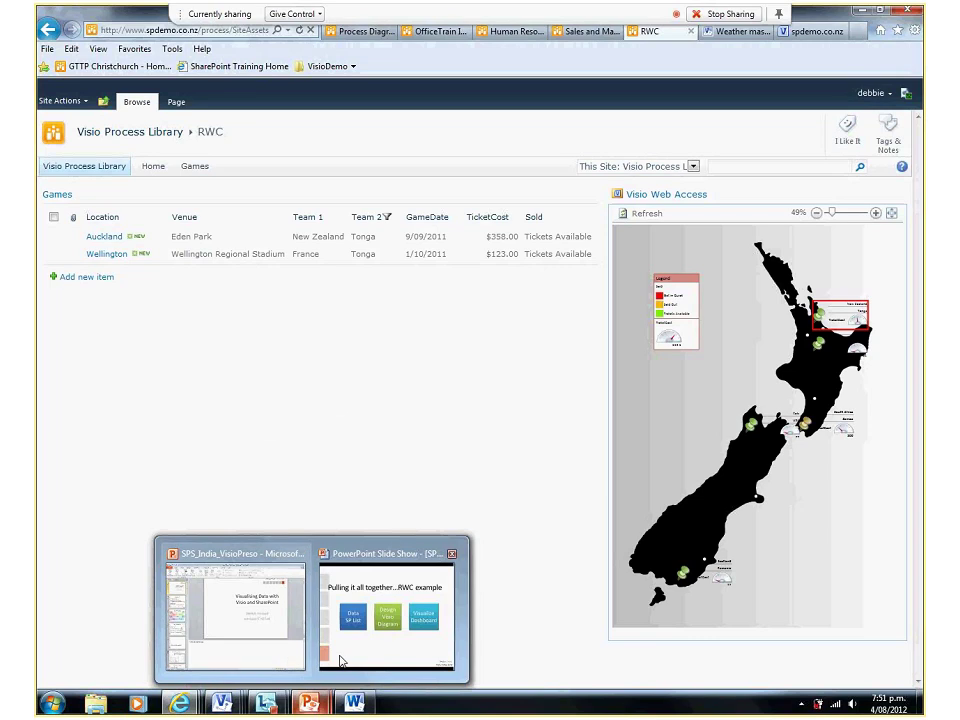
click(386, 610)
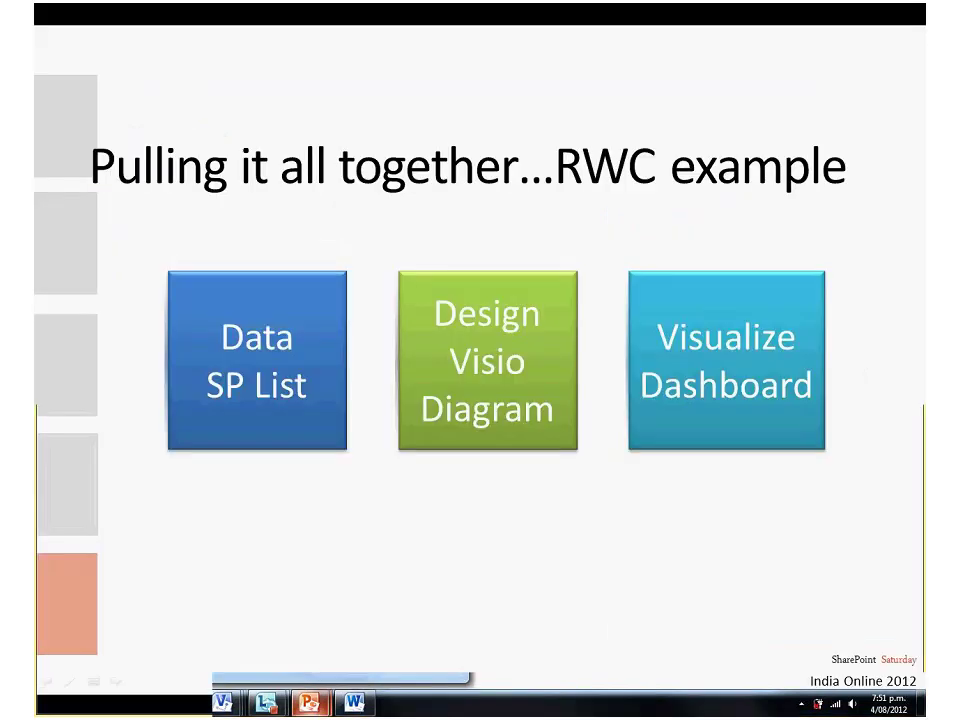
click(225, 111)
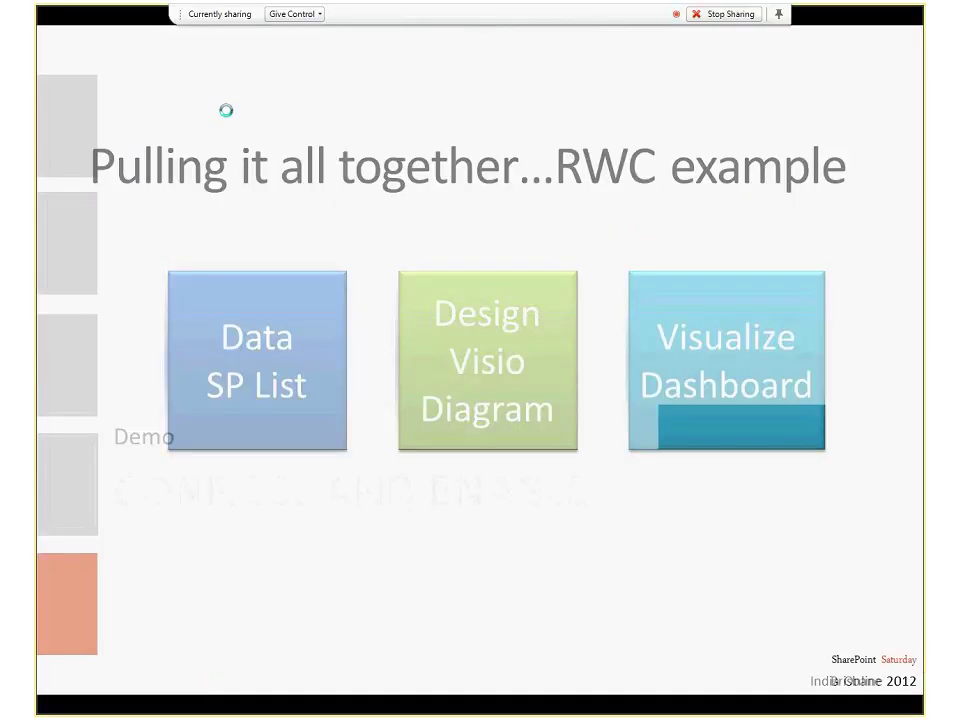
click(207, 168)
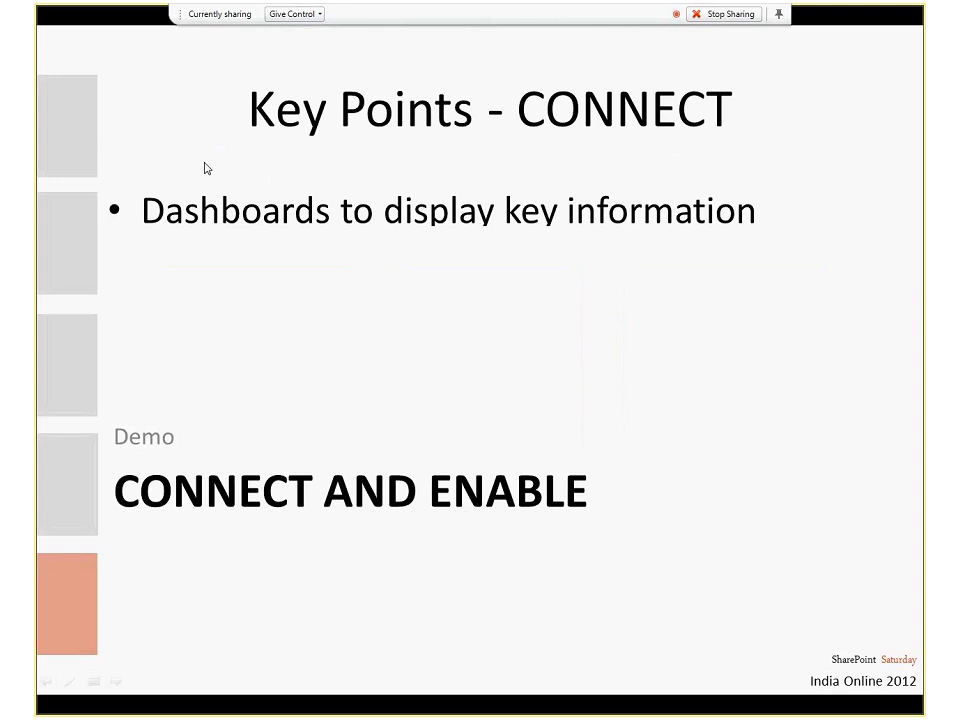